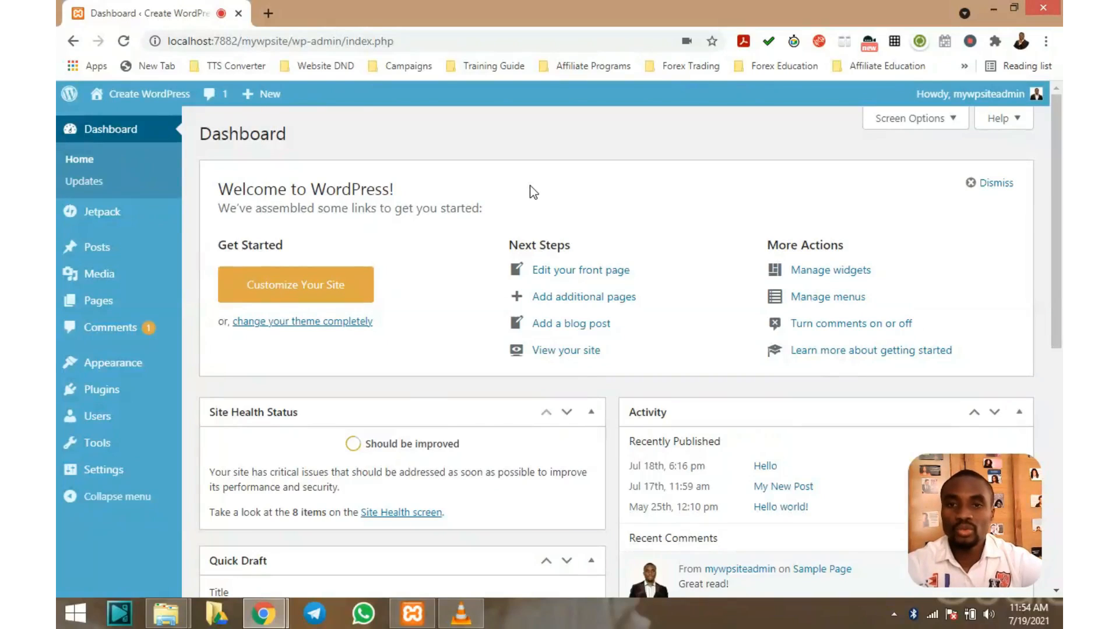
Open the Tools > Export page from the WordPress Dashboard
{"action": "scroll", "coordinate": [530, 186], "scroll_direction": "down", "scroll_amount": 3}
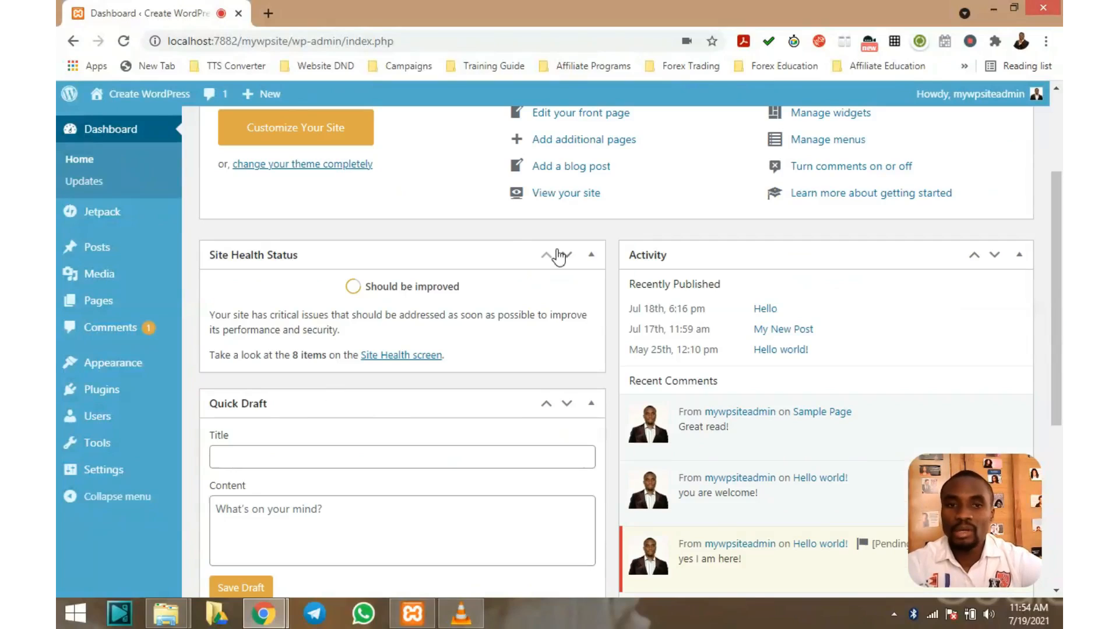
{"action": "scroll", "coordinate": [422, 250], "scroll_direction": "down", "scroll_amount": 3}
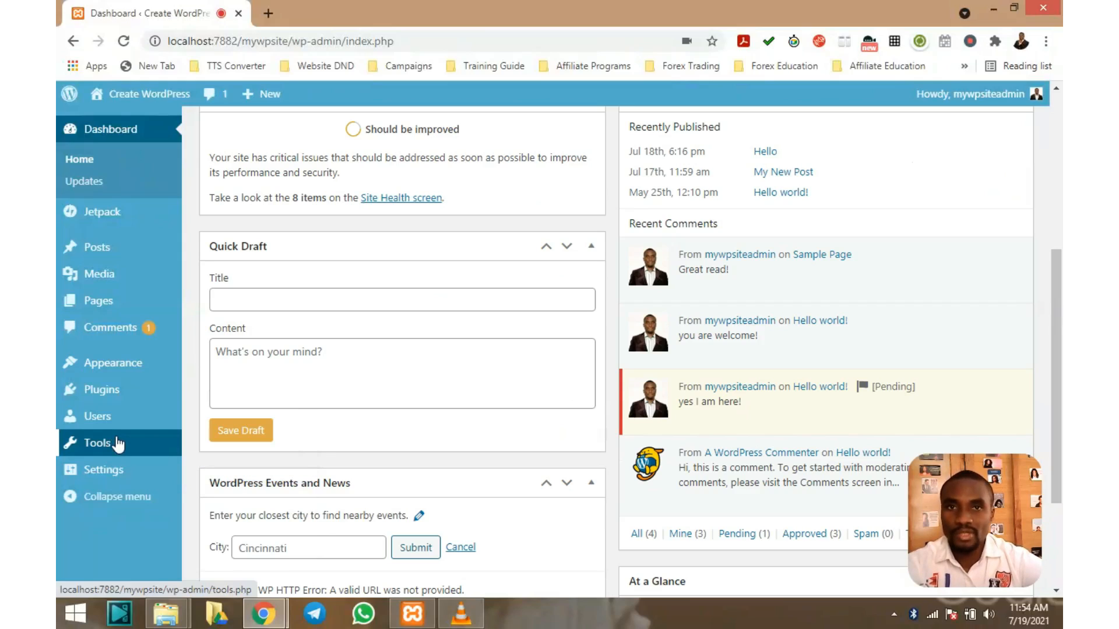
{"action": "mouse_move", "coordinate": [110, 450]}
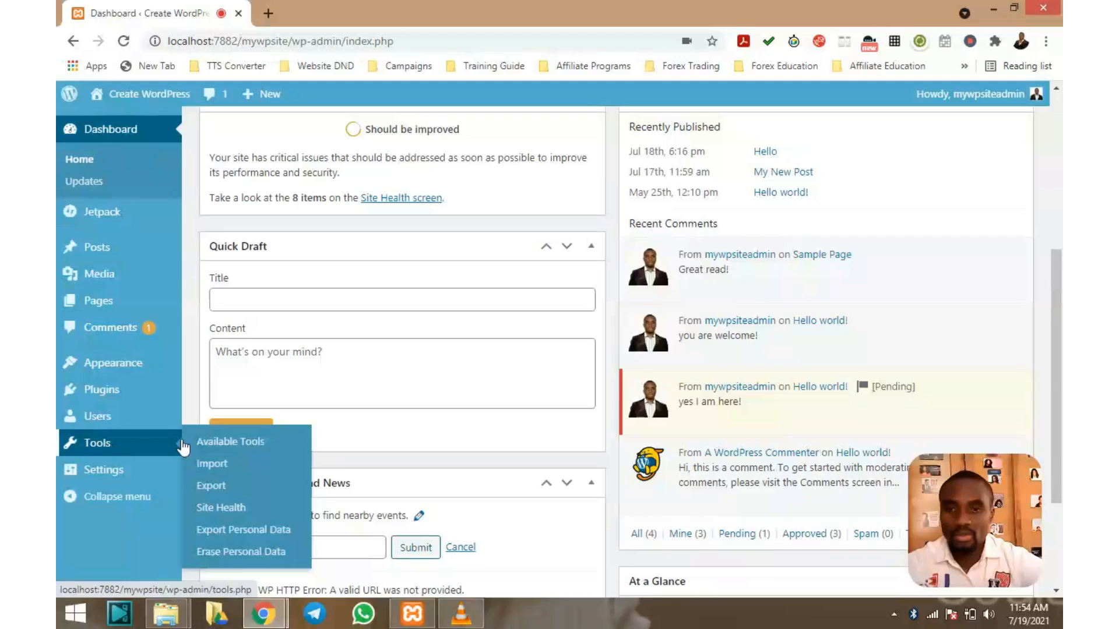
{"action": "left_click", "coordinate": [214, 490]}
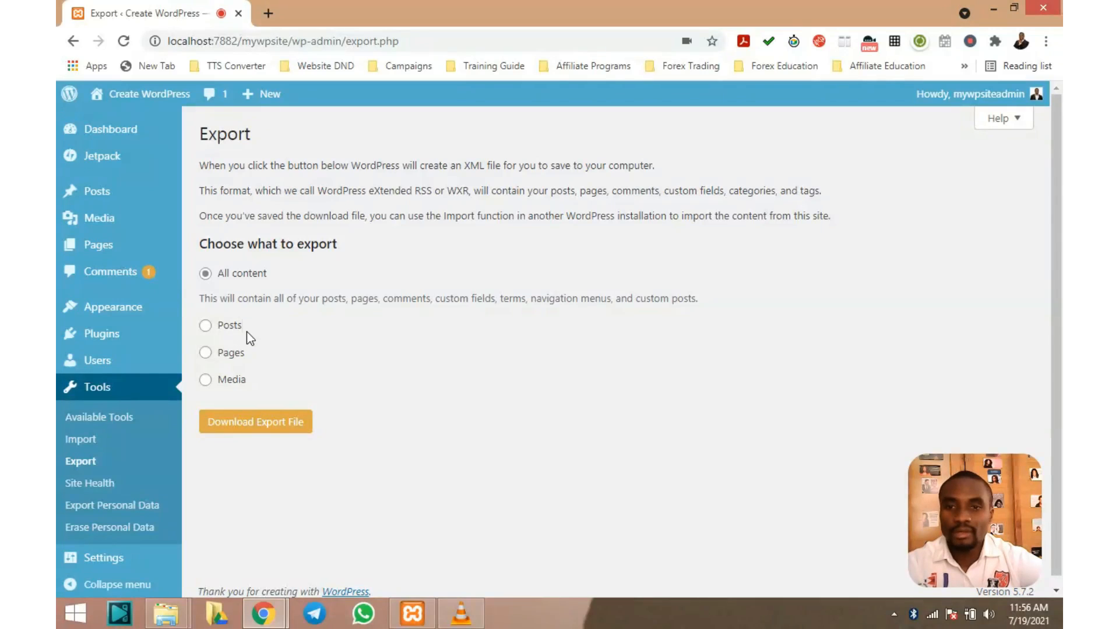
Choose Posts as the export type under Choose what to export
{"action": "scroll", "coordinate": [248, 334], "scroll_direction": "down", "scroll_amount": 1}
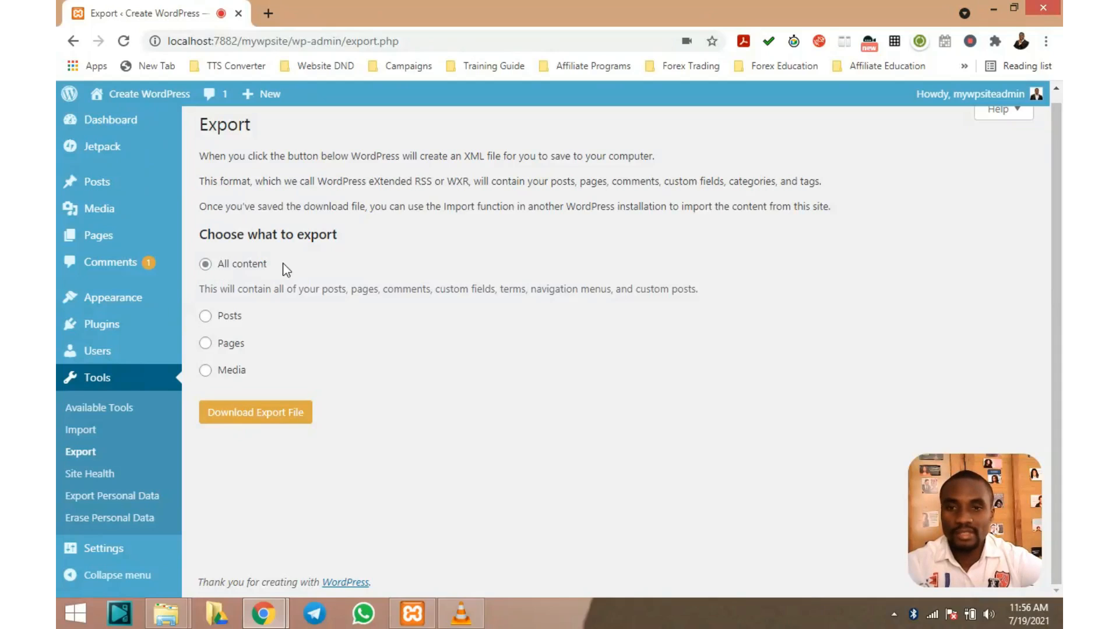
{"action": "left_click", "coordinate": [209, 321]}
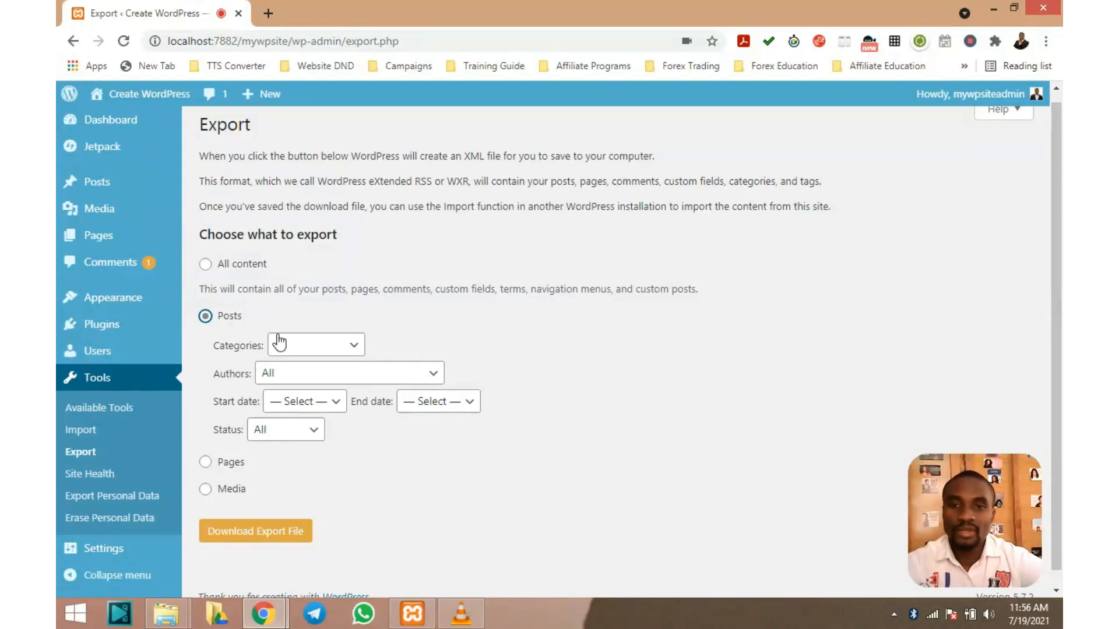
{"action": "left_click", "coordinate": [348, 350]}
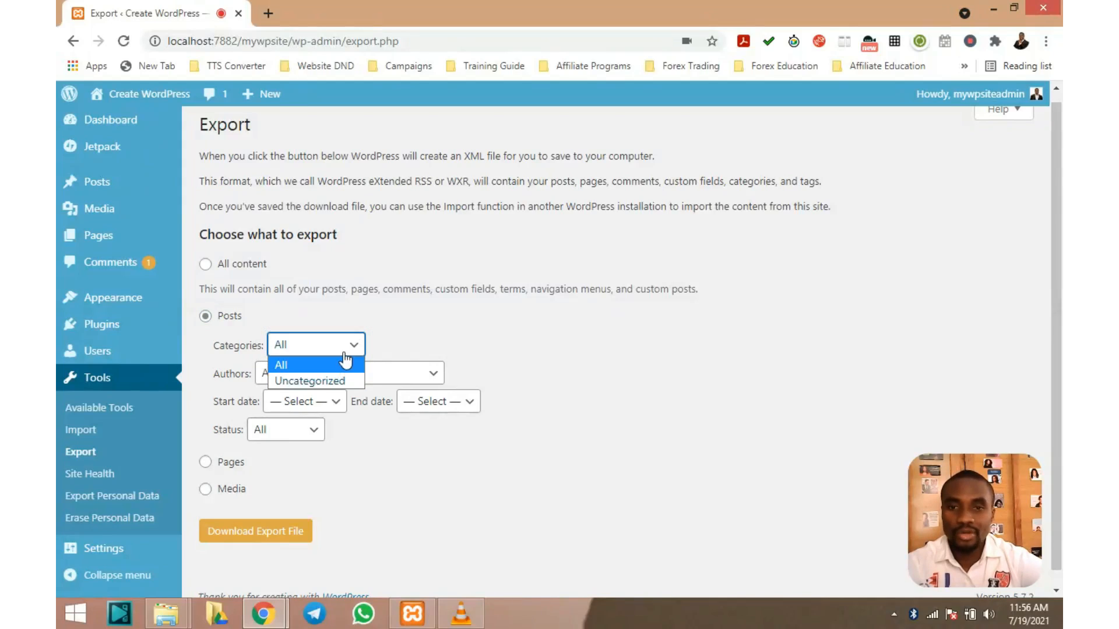
{"action": "left_click", "coordinate": [341, 365]}
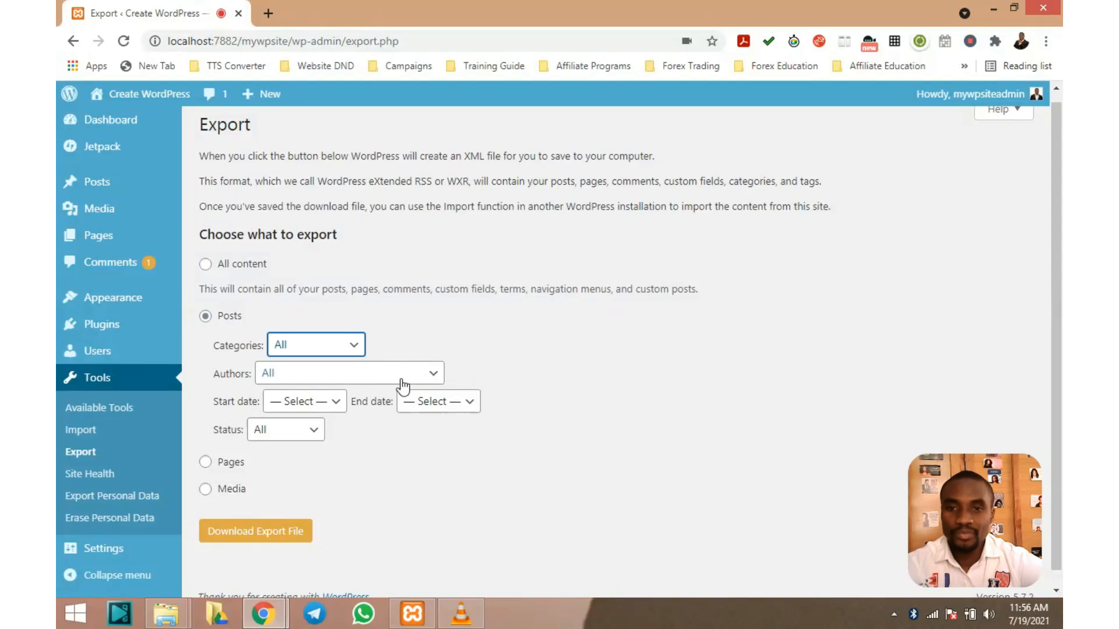
{"action": "left_click", "coordinate": [432, 375]}
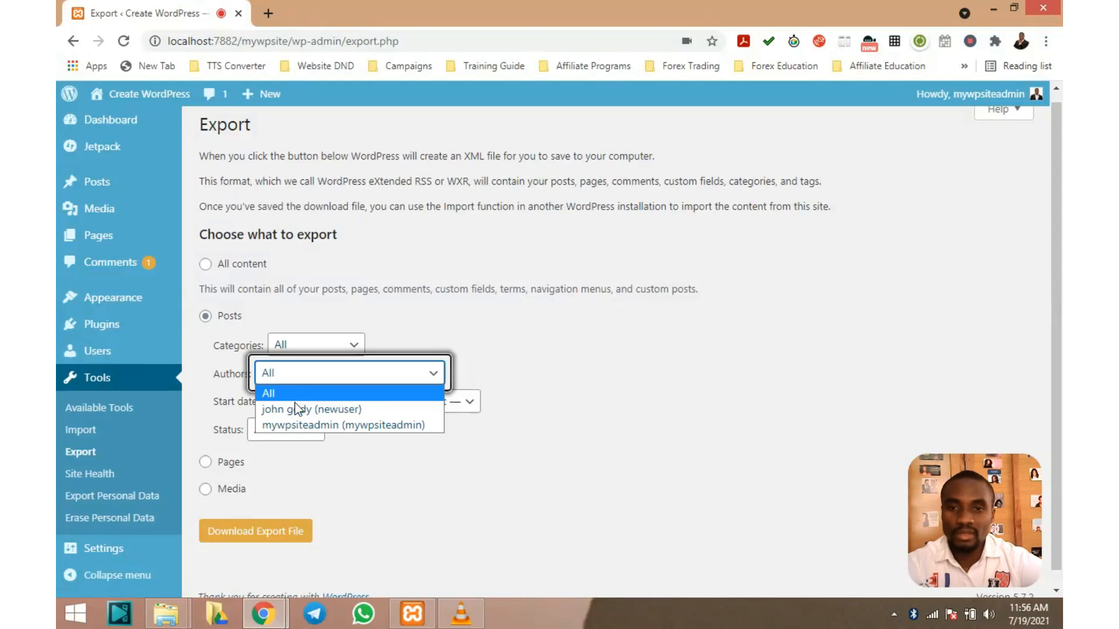
{"action": "left_click", "coordinate": [432, 377]}
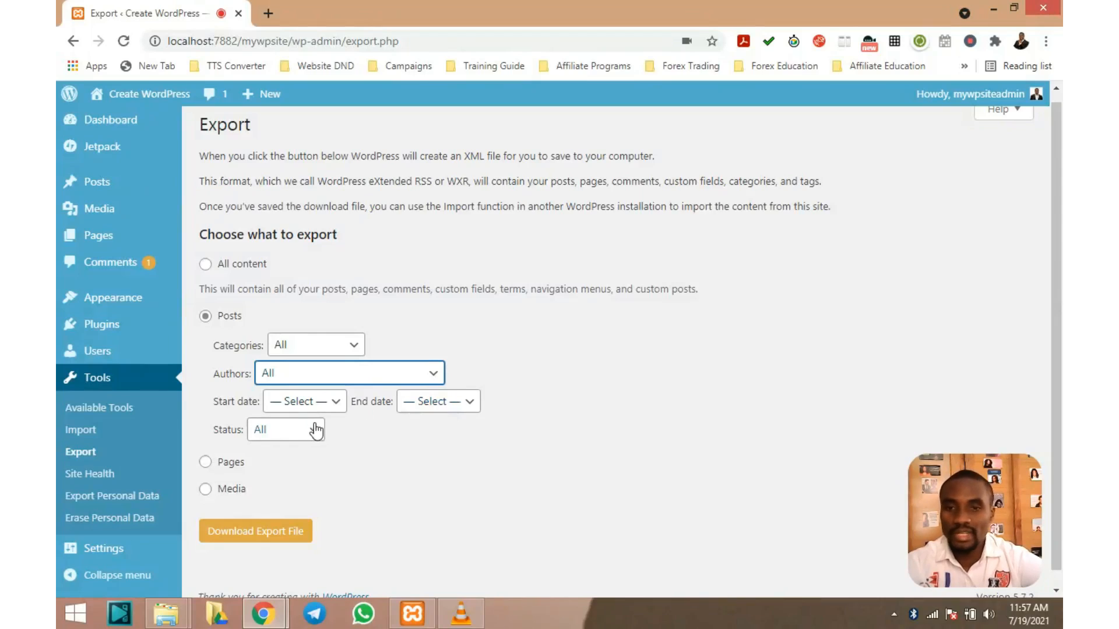
{"action": "scroll", "coordinate": [319, 429], "scroll_direction": "down", "scroll_amount": 1}
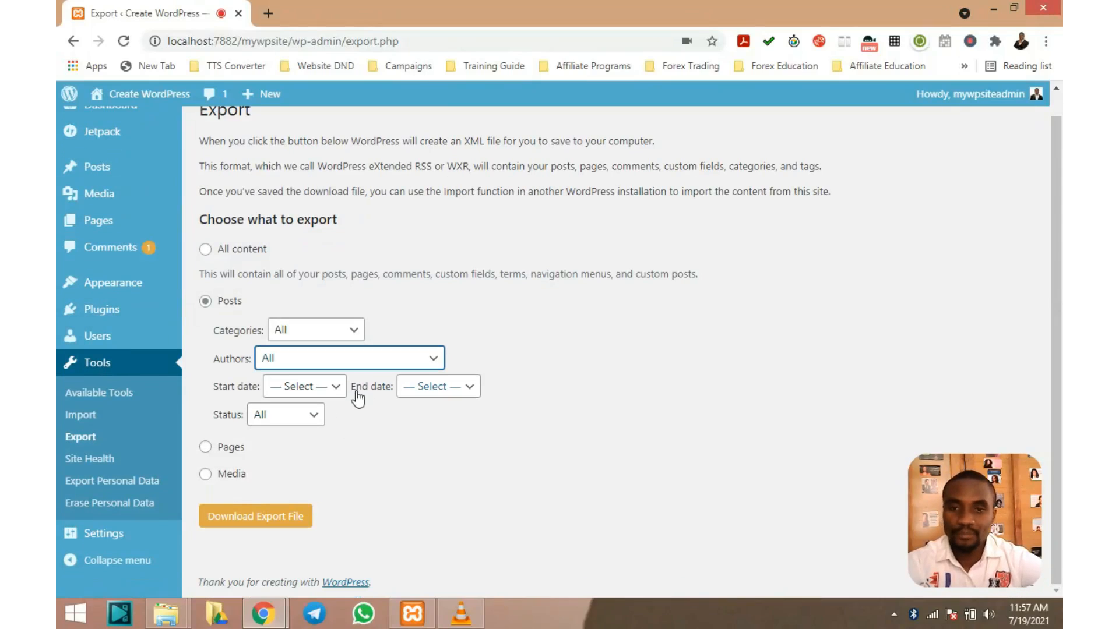
Try the Pages and Media export options, then return to All content
{"action": "left_click", "coordinate": [205, 447]}
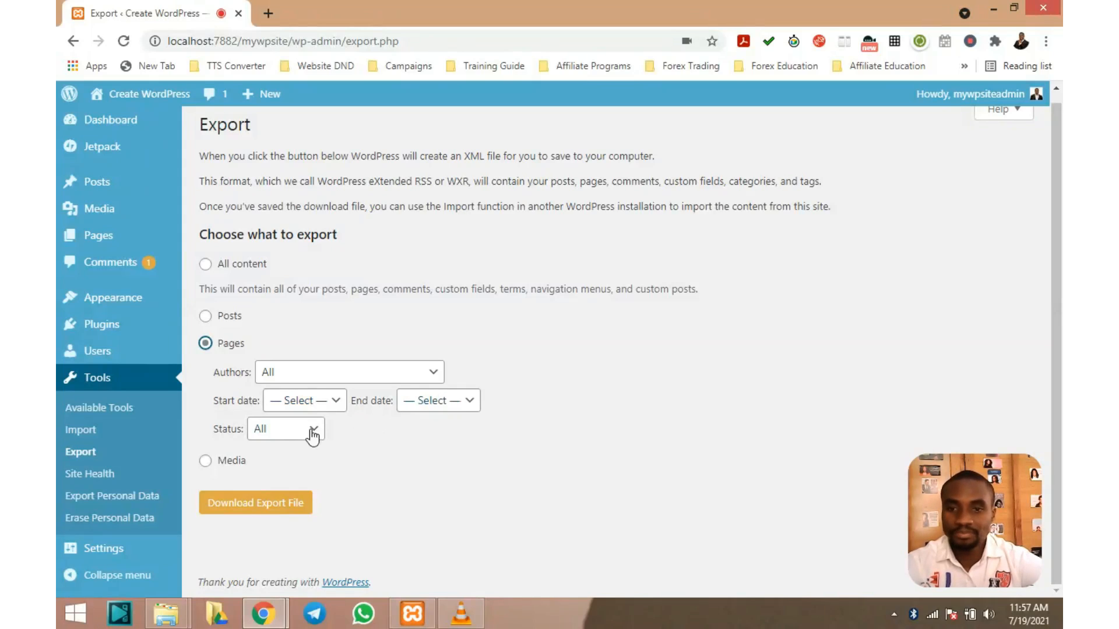
{"action": "left_click", "coordinate": [206, 464]}
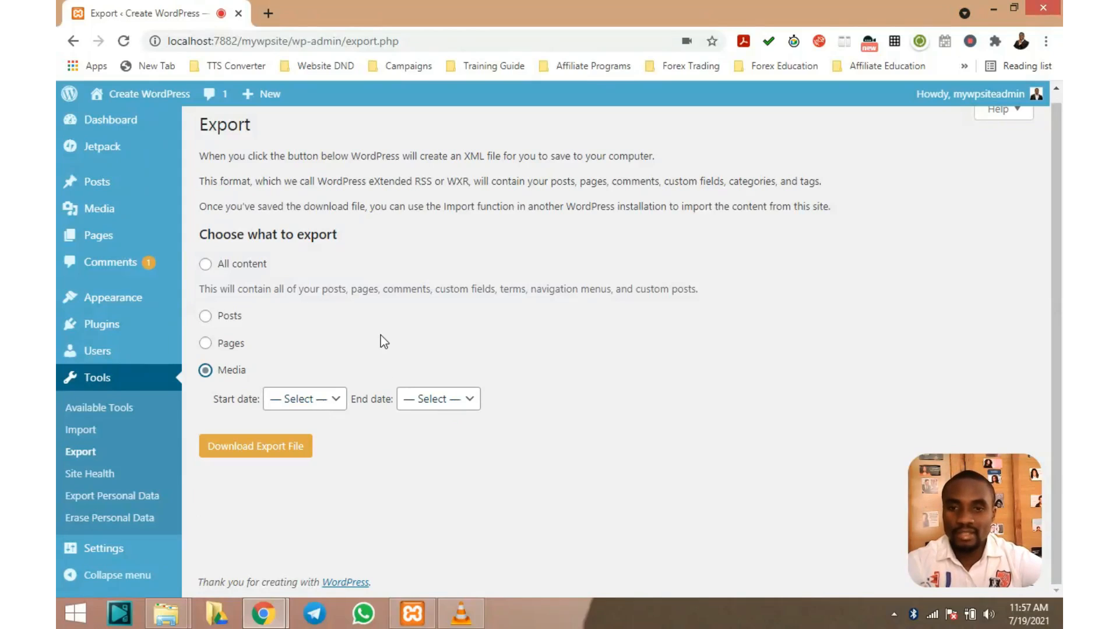
{"action": "scroll", "coordinate": [382, 338], "scroll_direction": "up", "scroll_amount": 1}
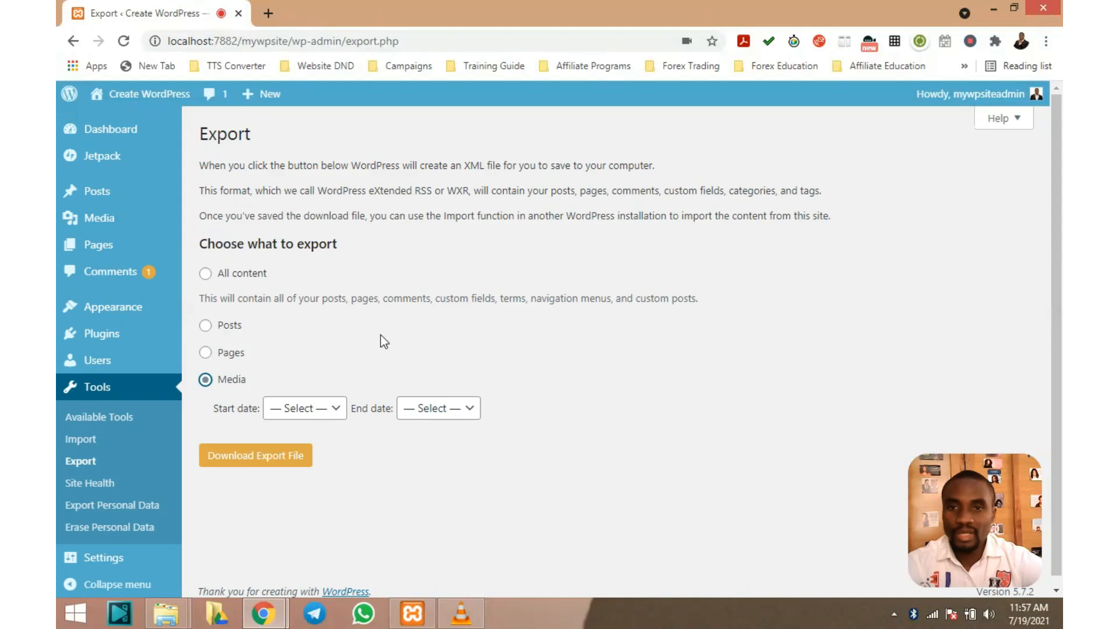
{"action": "left_click", "coordinate": [207, 275]}
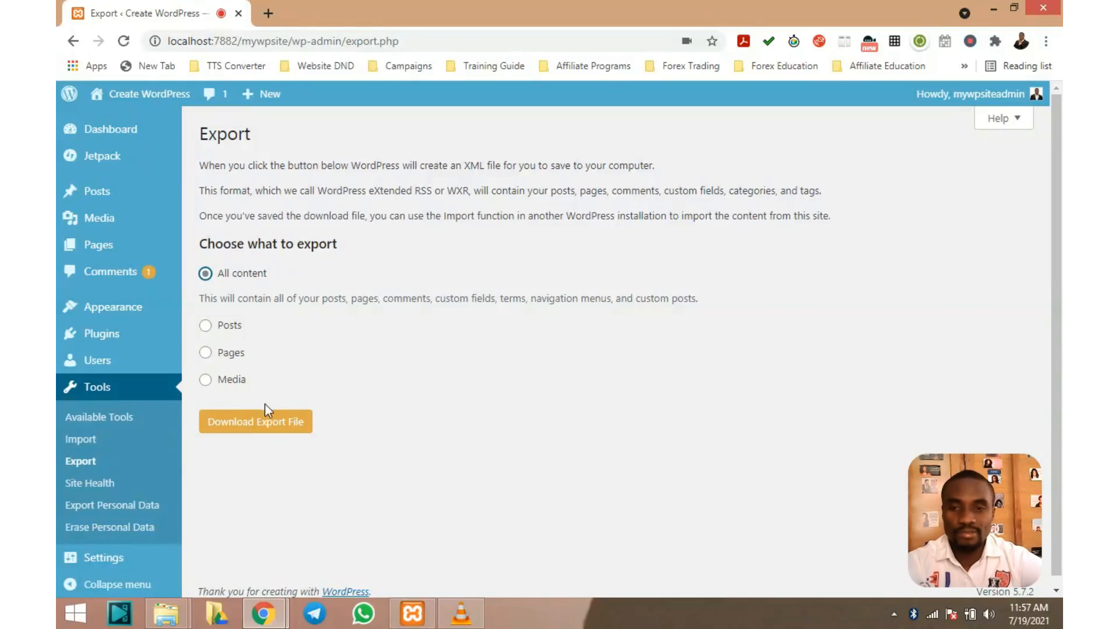
Download the all-content export and save the XML file into the Website Builder folder
{"action": "left_click", "coordinate": [257, 424]}
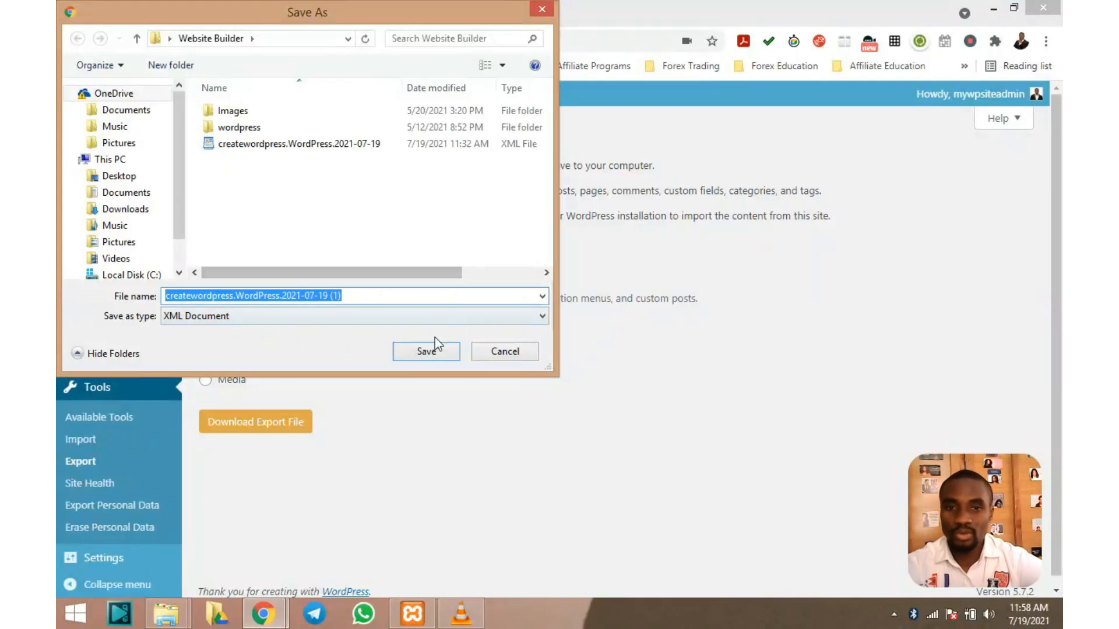
{"action": "left_click", "coordinate": [426, 352]}
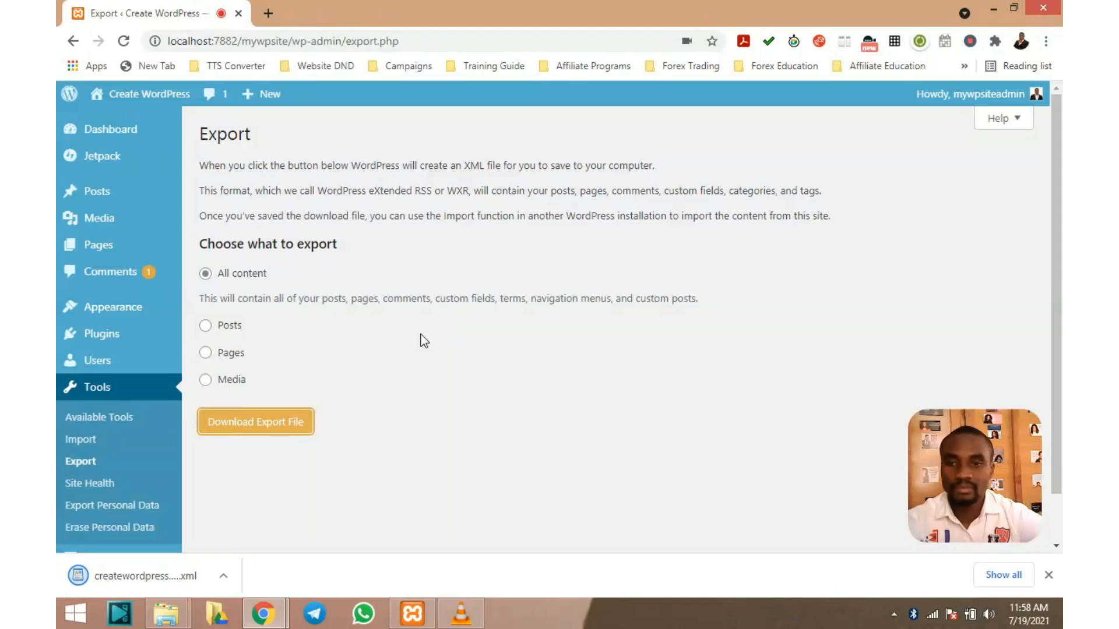
Open createwordpress.WordPress.2021-07-19 (1).xml in WordPad and read through its authors, categories and terms
{"action": "left_click", "coordinate": [153, 573]}
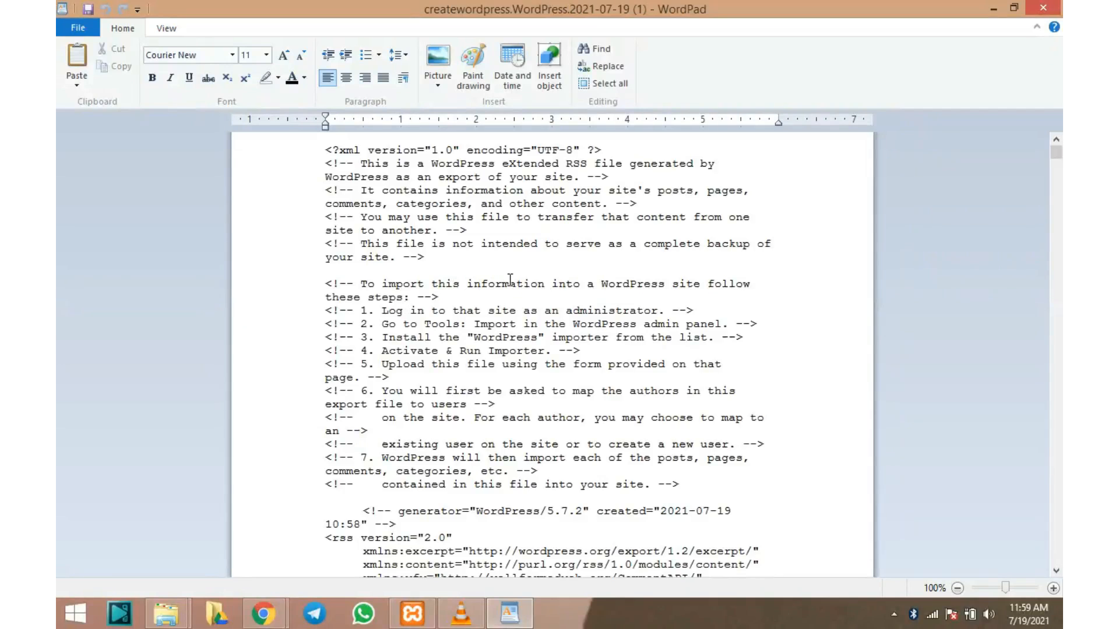
{"action": "scroll", "coordinate": [510, 280], "scroll_direction": "down", "scroll_amount": 12}
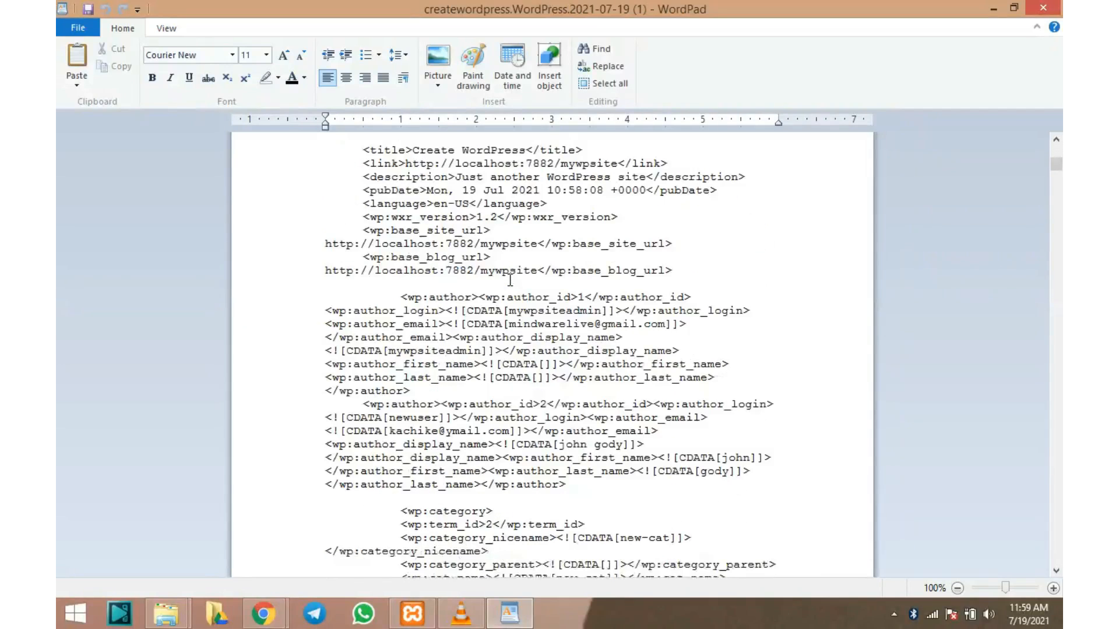
{"action": "scroll", "coordinate": [509, 280], "scroll_direction": "down", "scroll_amount": 12}
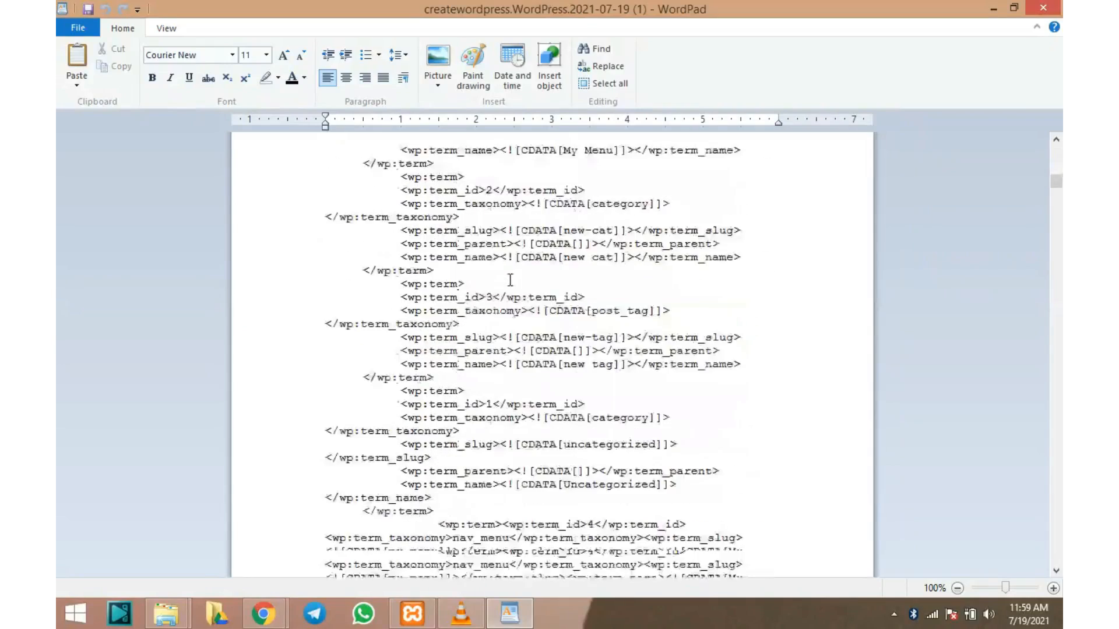
{"action": "scroll", "coordinate": [510, 280], "scroll_direction": "down", "scroll_amount": 7}
{"action": "scroll", "coordinate": [510, 279], "scroll_direction": "down", "scroll_amount": 20}
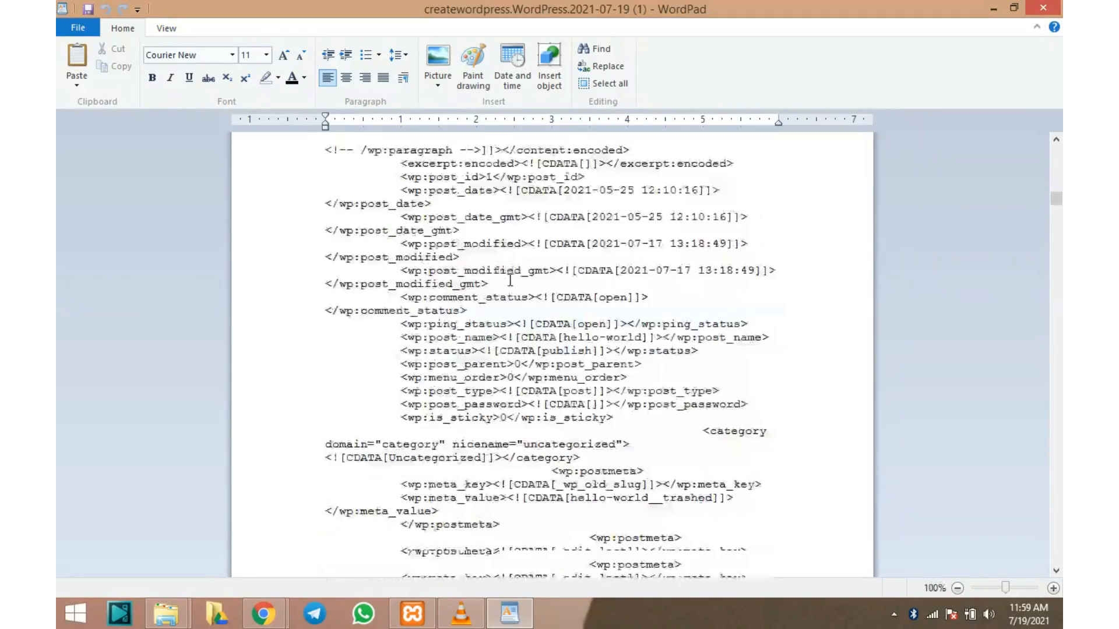
{"action": "scroll", "coordinate": [505, 318], "scroll_direction": "down", "scroll_amount": 6}
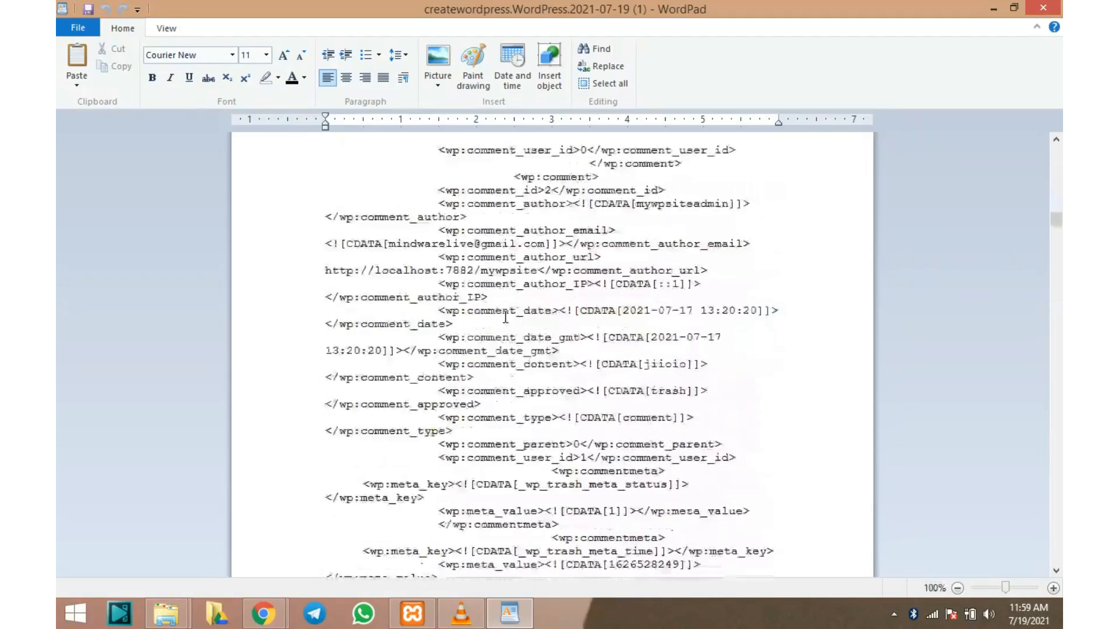
{"action": "scroll", "coordinate": [505, 318], "scroll_direction": "down", "scroll_amount": 7}
{"action": "scroll", "coordinate": [505, 316], "scroll_direction": "down", "scroll_amount": 7}
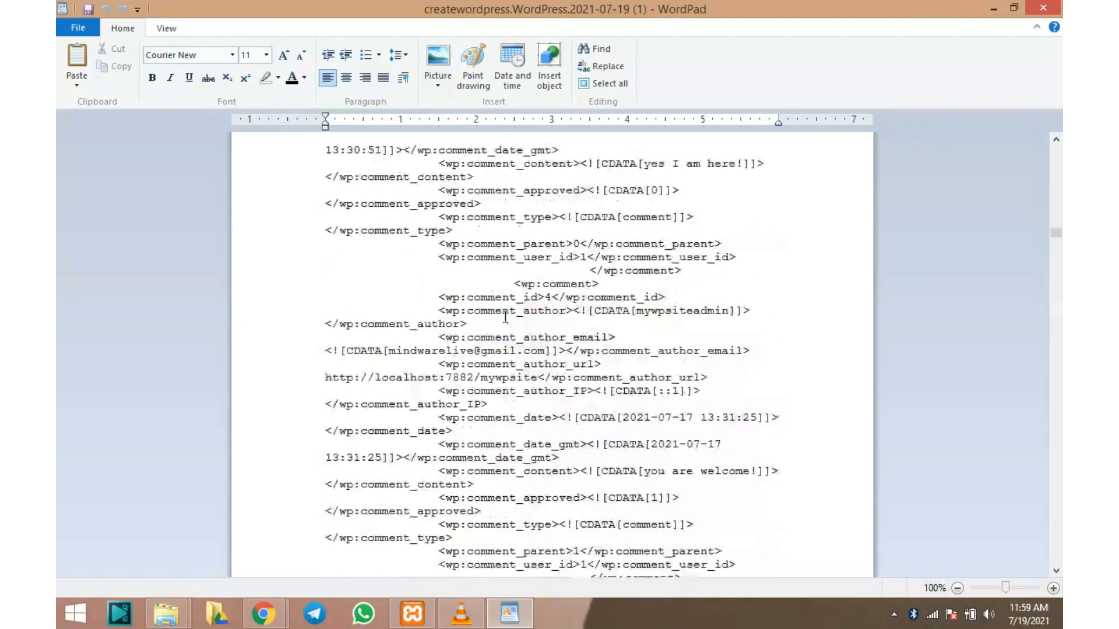
{"action": "scroll", "coordinate": [505, 318], "scroll_direction": "down", "scroll_amount": 8}
{"action": "scroll", "coordinate": [505, 317], "scroll_direction": "down", "scroll_amount": 7}
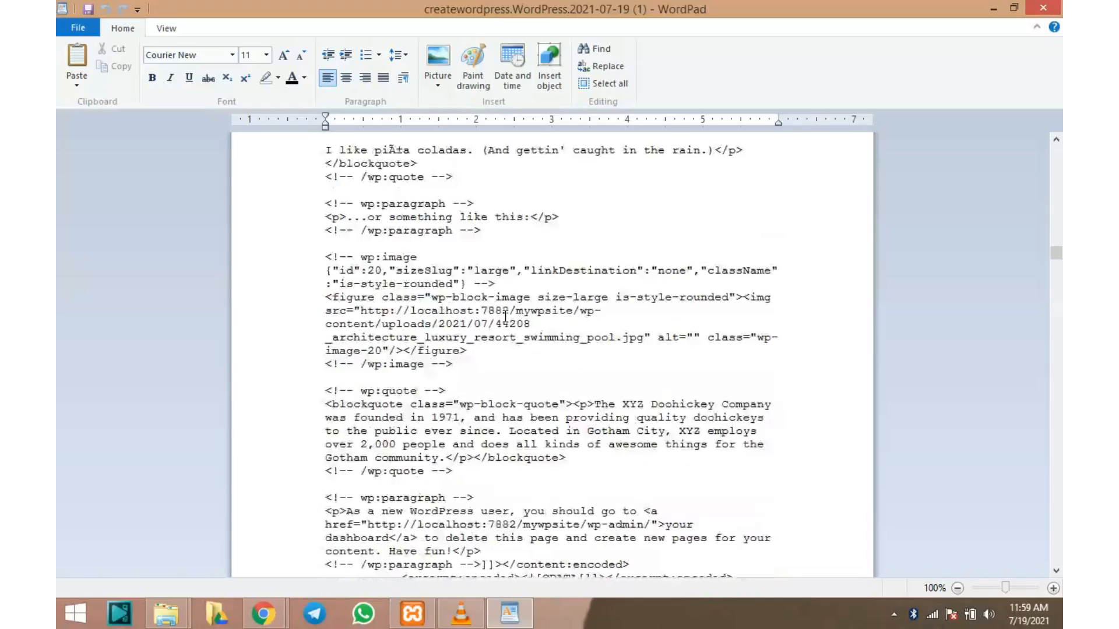
{"action": "scroll", "coordinate": [505, 316], "scroll_direction": "down", "scroll_amount": 20}
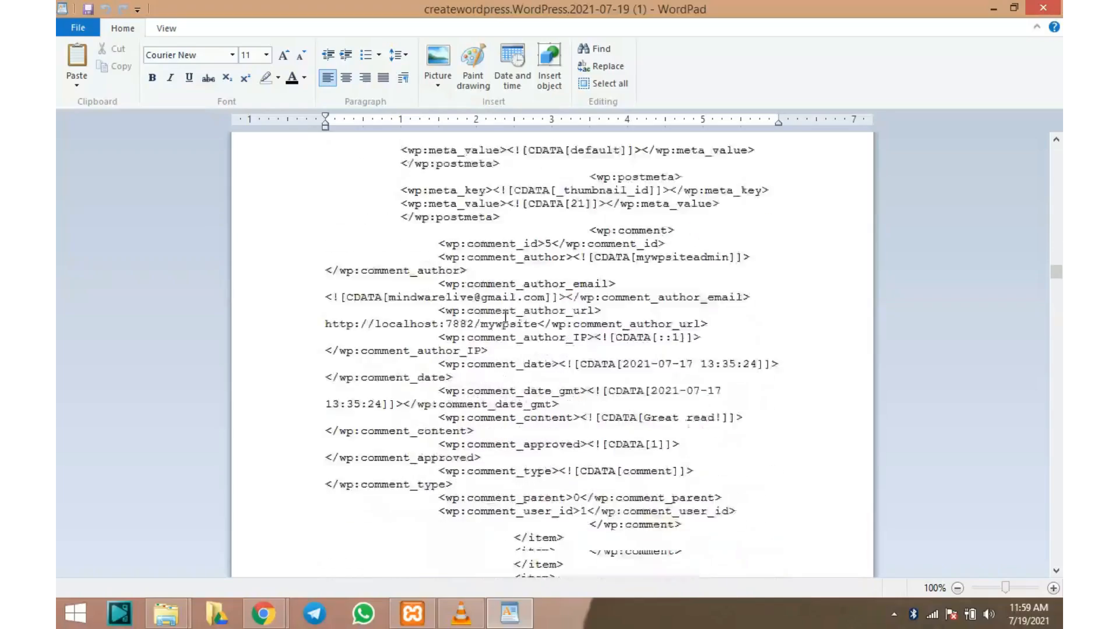
{"action": "scroll", "coordinate": [505, 317], "scroll_direction": "down", "scroll_amount": 20}
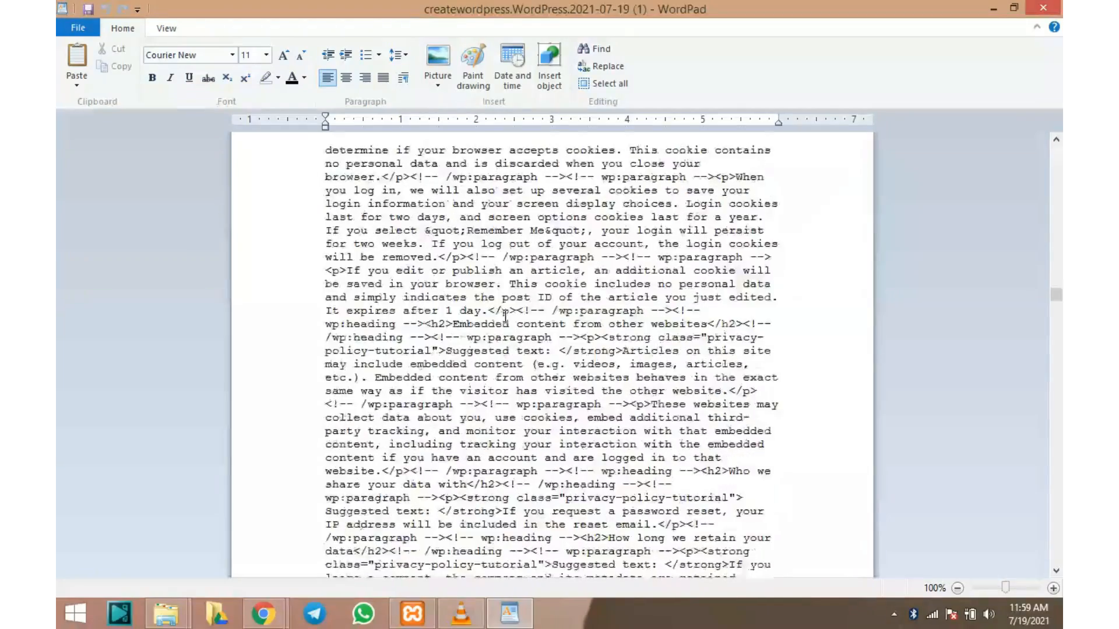
{"action": "scroll", "coordinate": [506, 316], "scroll_direction": "up", "scroll_amount": 20}
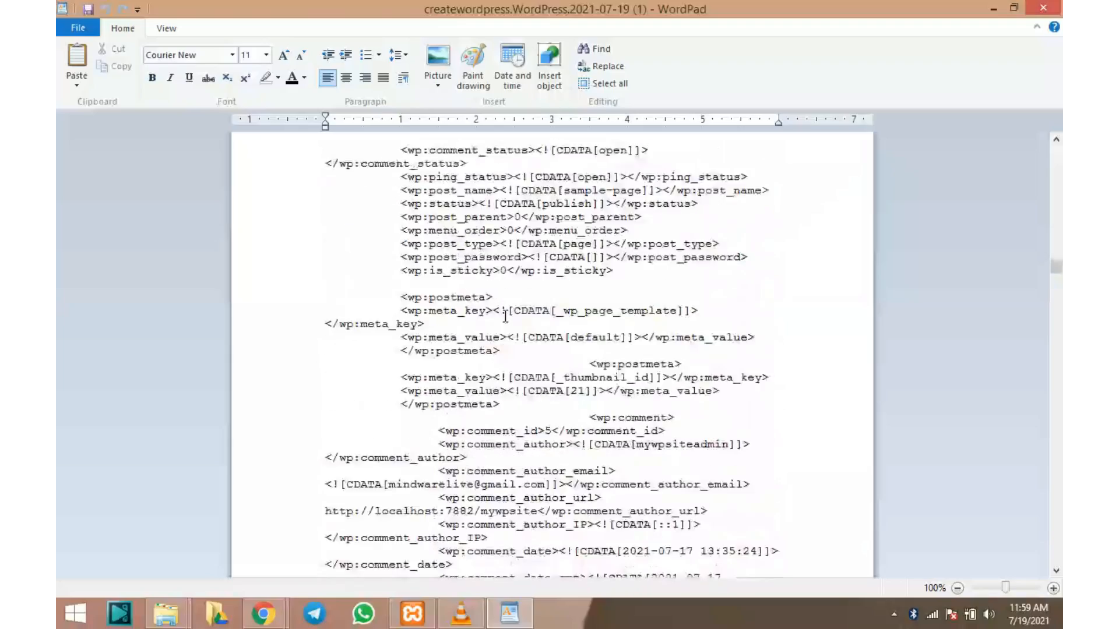
{"action": "scroll", "coordinate": [505, 317], "scroll_direction": "up", "scroll_amount": 5}
{"action": "scroll", "coordinate": [506, 317], "scroll_direction": "down", "scroll_amount": 20}
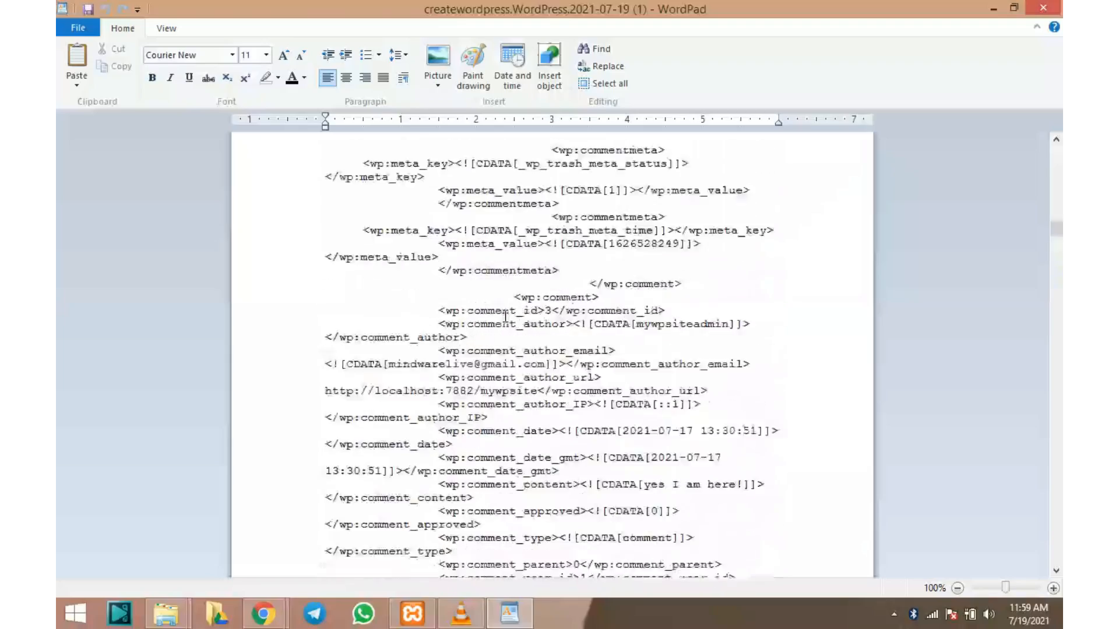
{"action": "scroll", "coordinate": [505, 317], "scroll_direction": "up", "scroll_amount": 20}
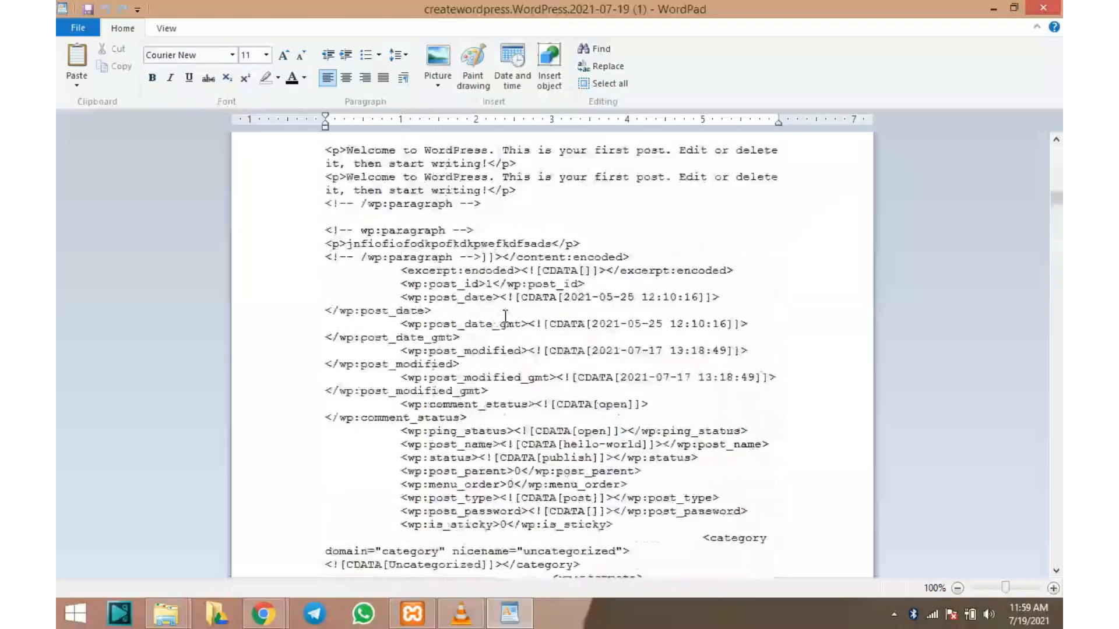
{"action": "scroll", "coordinate": [505, 317], "scroll_direction": "up", "scroll_amount": 20}
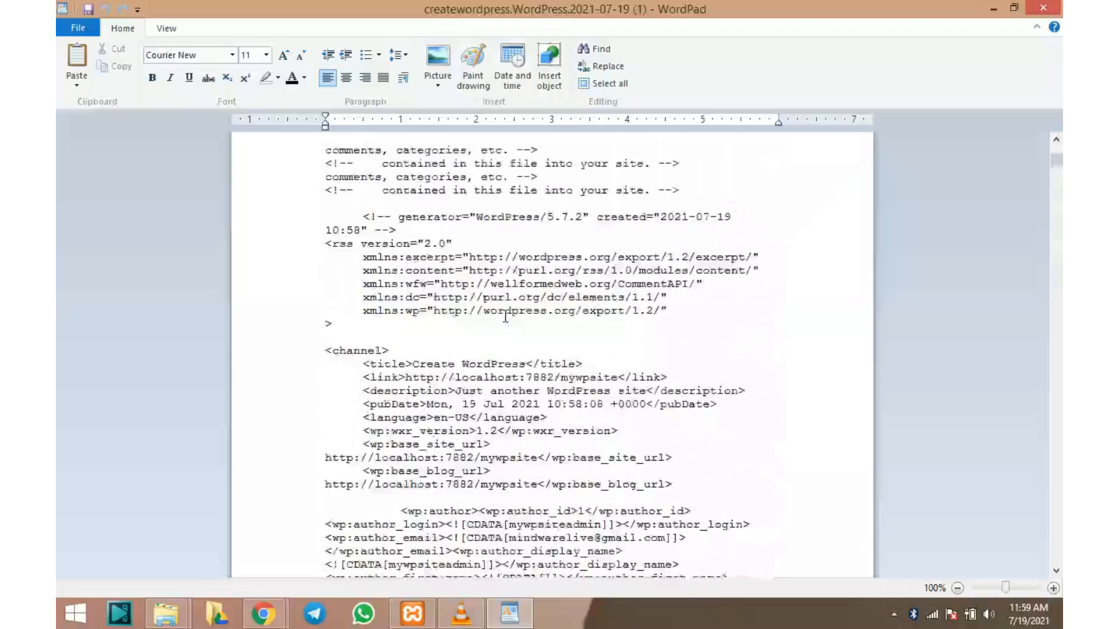
{"action": "scroll", "coordinate": [506, 316], "scroll_direction": "down", "scroll_amount": 12}
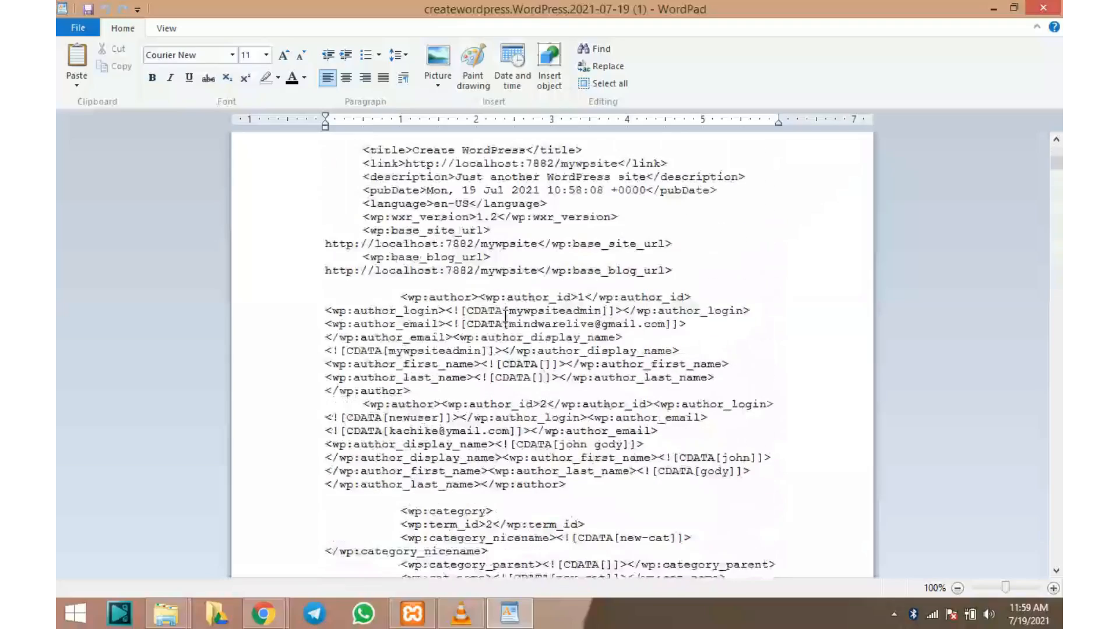
{"action": "scroll", "coordinate": [506, 317], "scroll_direction": "down", "scroll_amount": 15}
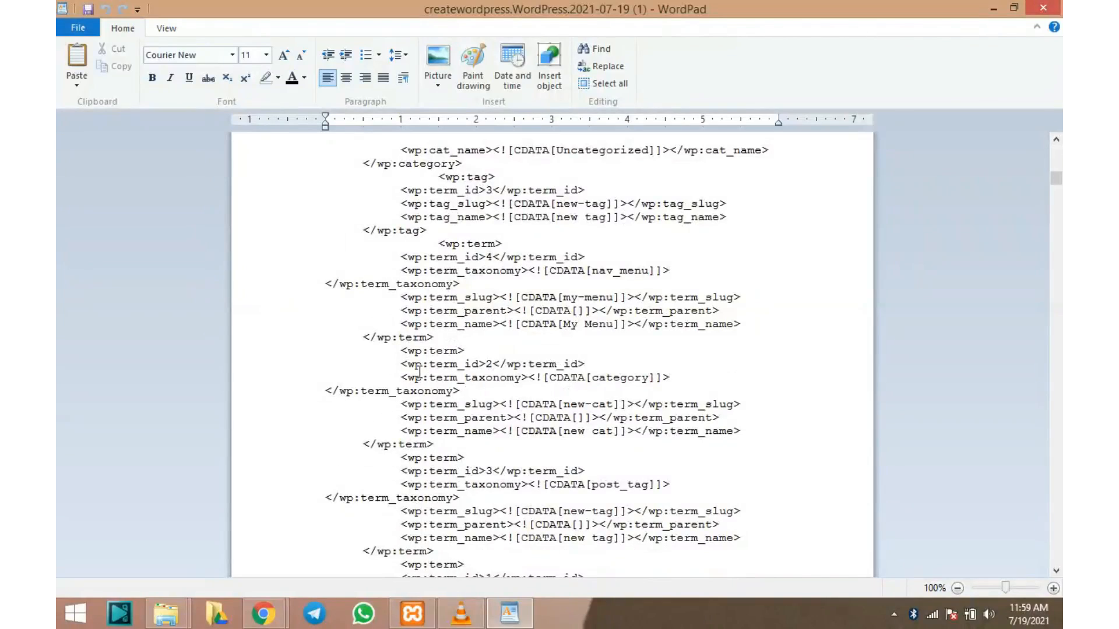
Return to WordPress in Chrome and open Tools > Import to view the importer list
{"action": "mouse_move", "coordinate": [263, 613]}
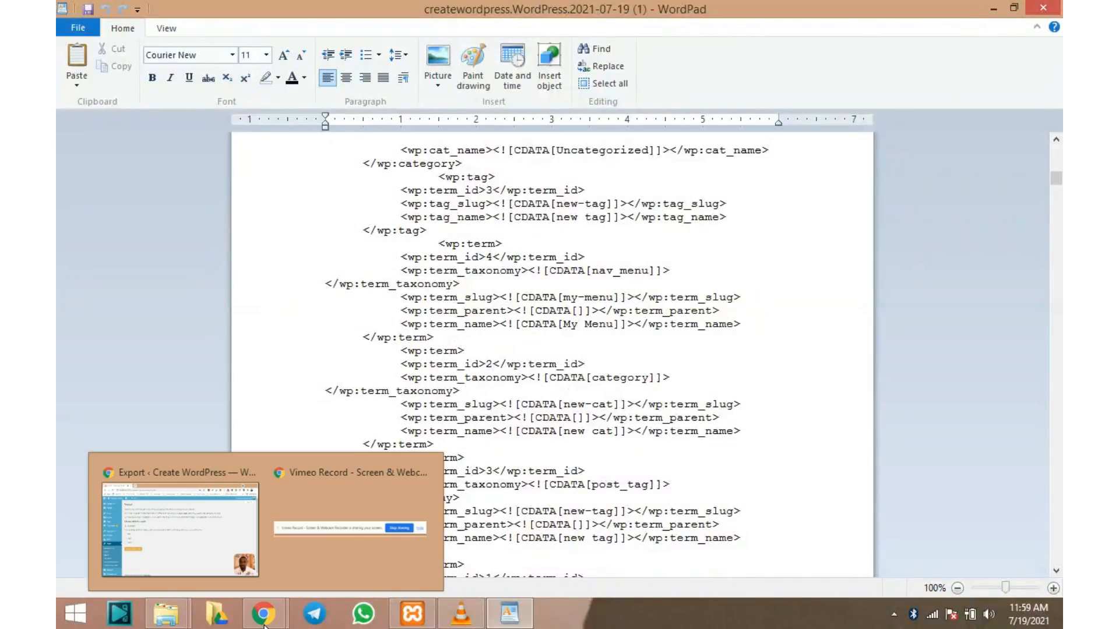
{"action": "left_click", "coordinate": [215, 555]}
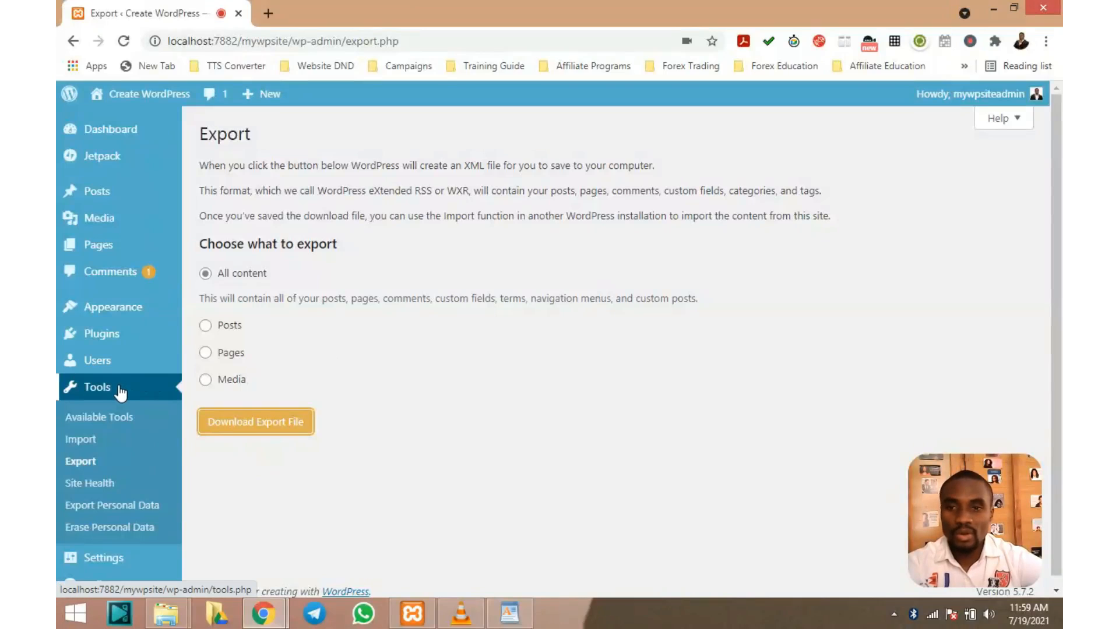
{"action": "left_click", "coordinate": [82, 446]}
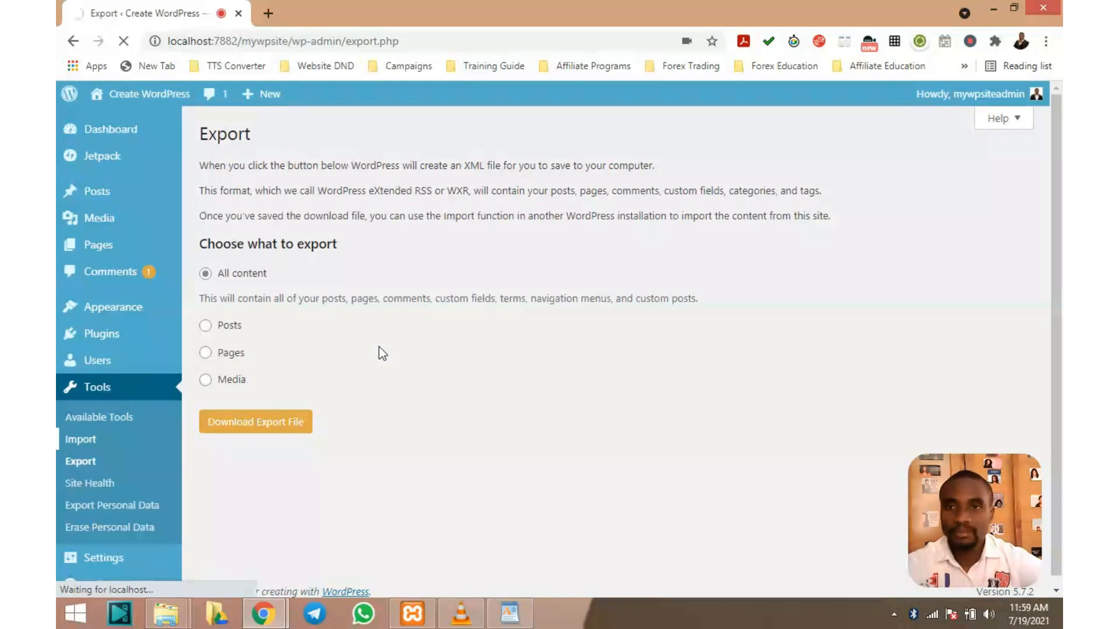
{"action": "scroll", "coordinate": [380, 247], "scroll_direction": "down", "scroll_amount": 2}
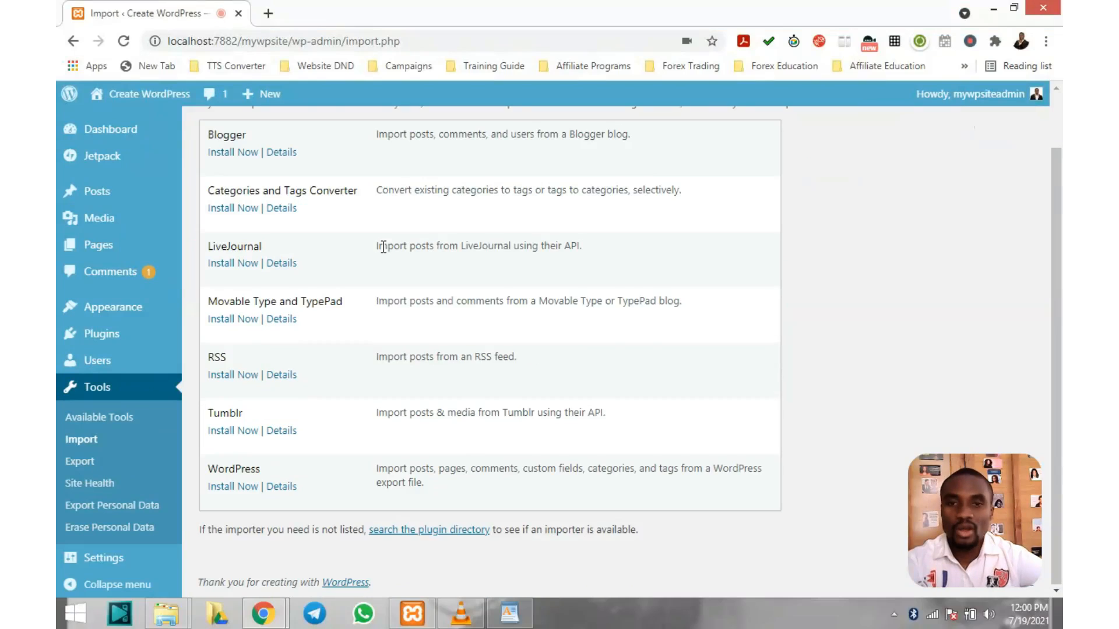
{"action": "scroll", "coordinate": [384, 247], "scroll_direction": "up", "scroll_amount": 2}
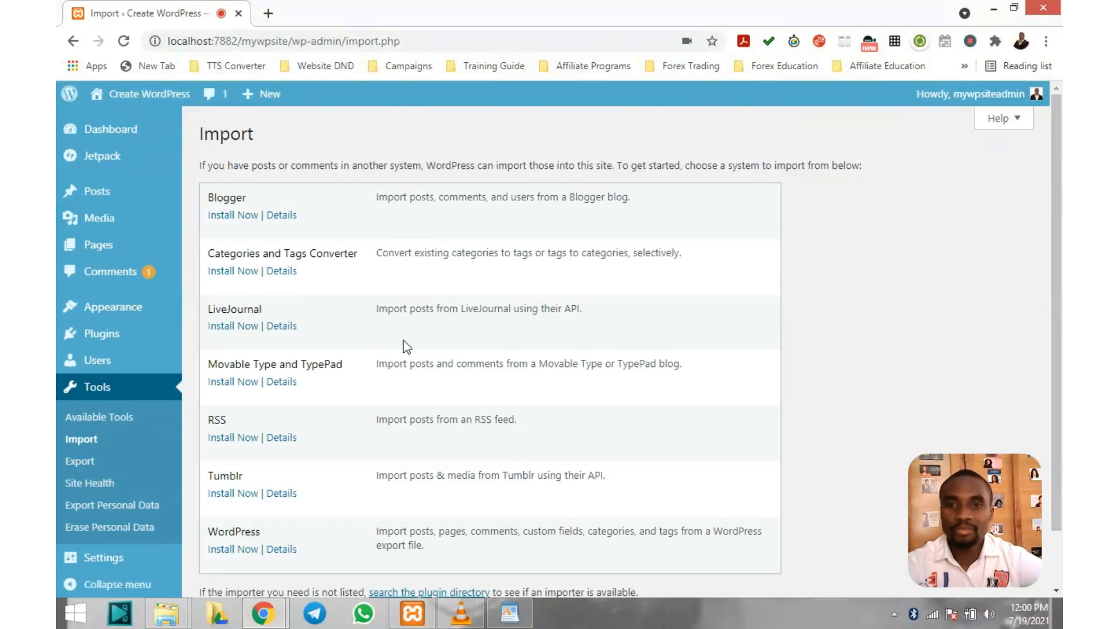
{"action": "scroll", "coordinate": [443, 248], "scroll_direction": "down", "scroll_amount": 1}
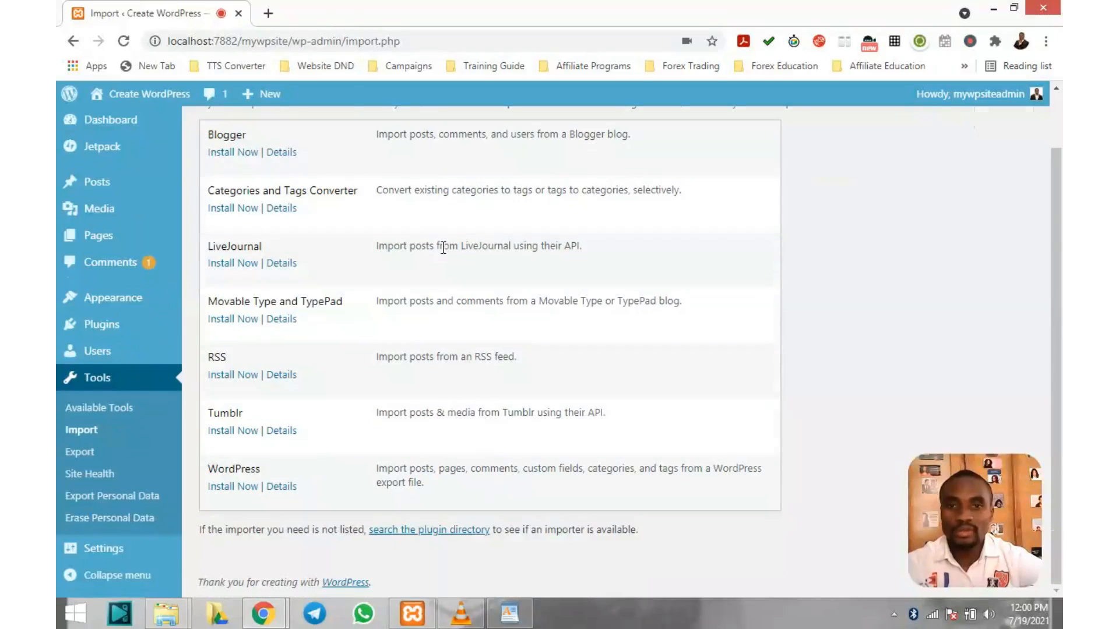
{"action": "scroll", "coordinate": [275, 327], "scroll_direction": "up", "scroll_amount": 1}
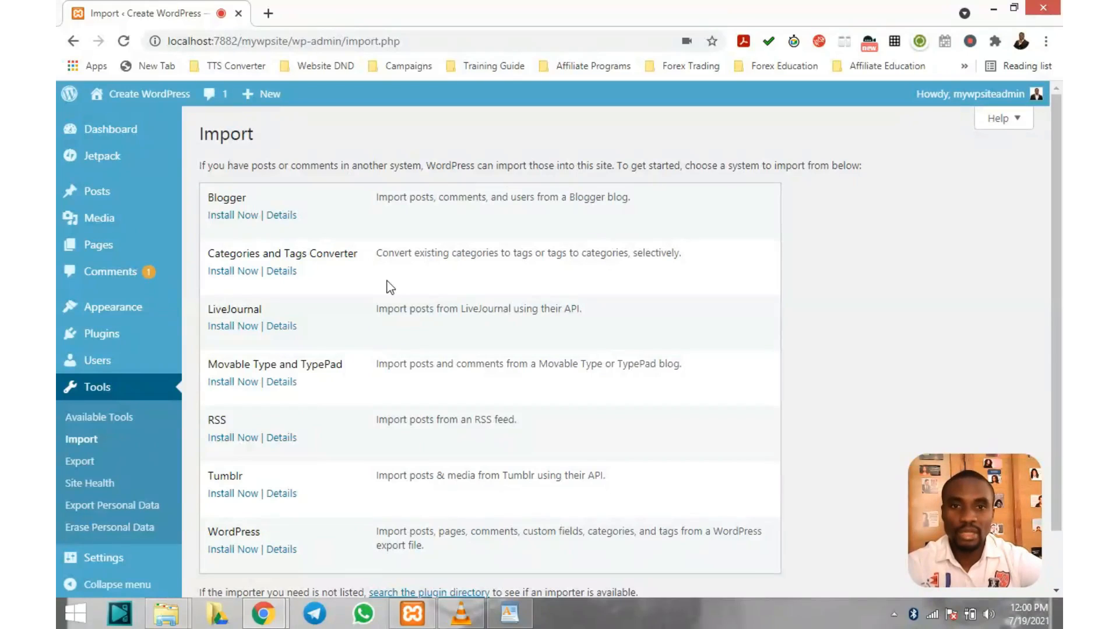
{"action": "scroll", "coordinate": [277, 227], "scroll_direction": "down", "scroll_amount": 1}
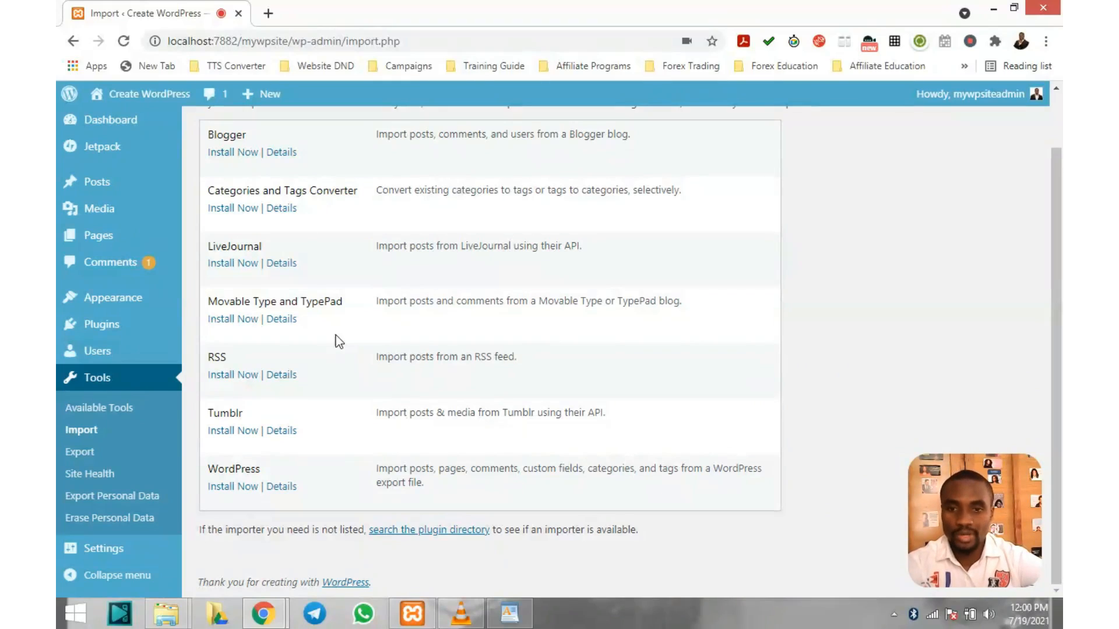
{"action": "scroll", "coordinate": [335, 330], "scroll_direction": "up", "scroll_amount": 1}
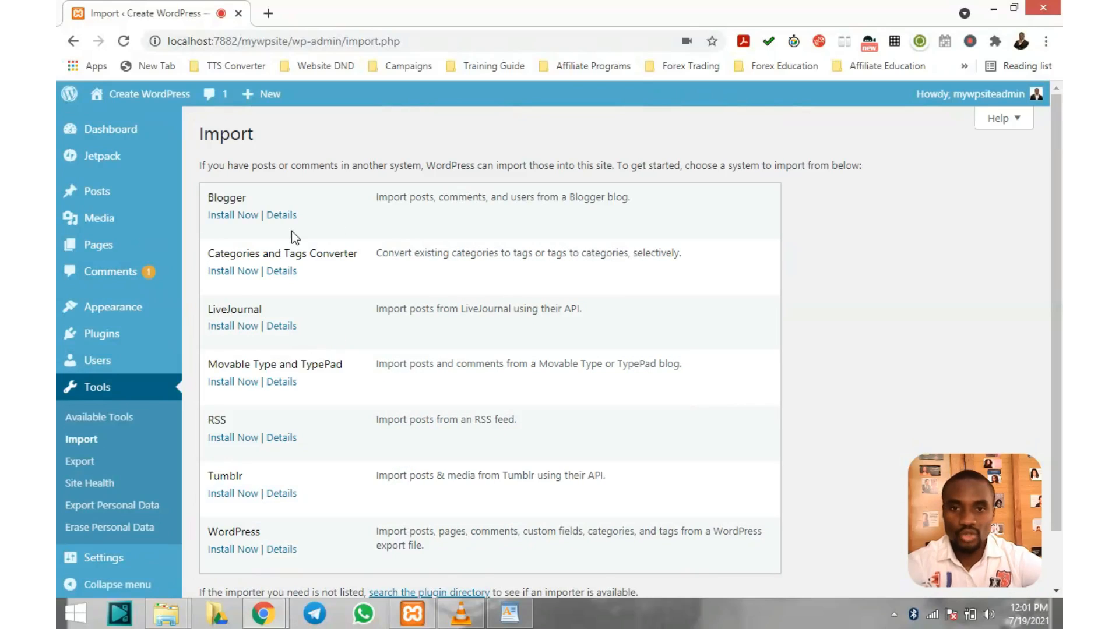
{"action": "scroll", "coordinate": [241, 280], "scroll_direction": "down", "scroll_amount": 1}
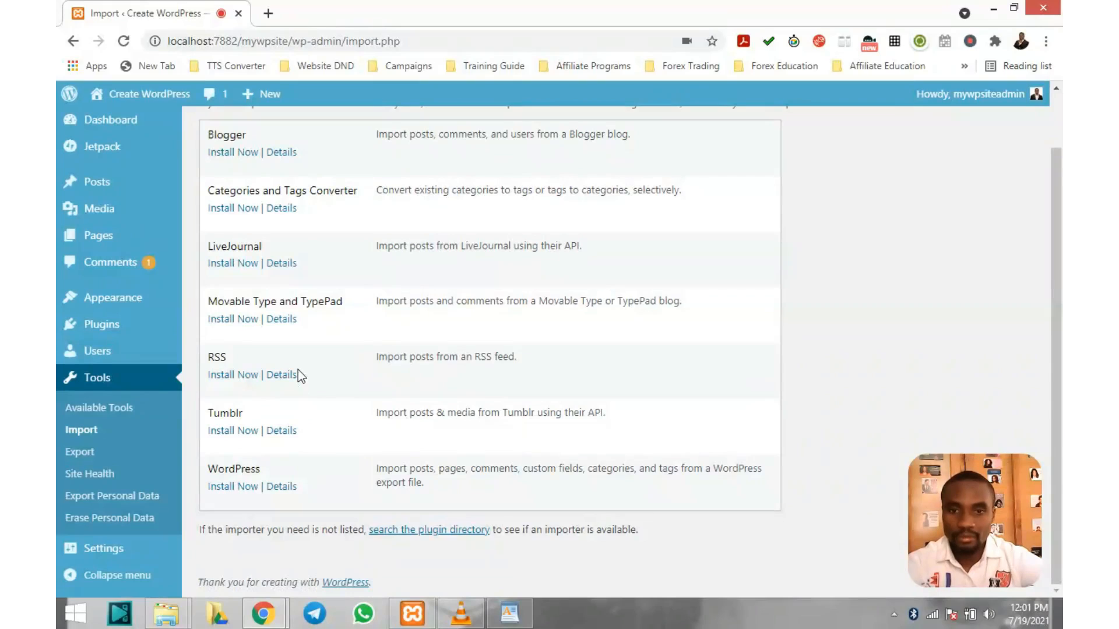
Install the WordPress importer and launch it with Run Importer
{"action": "left_click", "coordinate": [232, 490]}
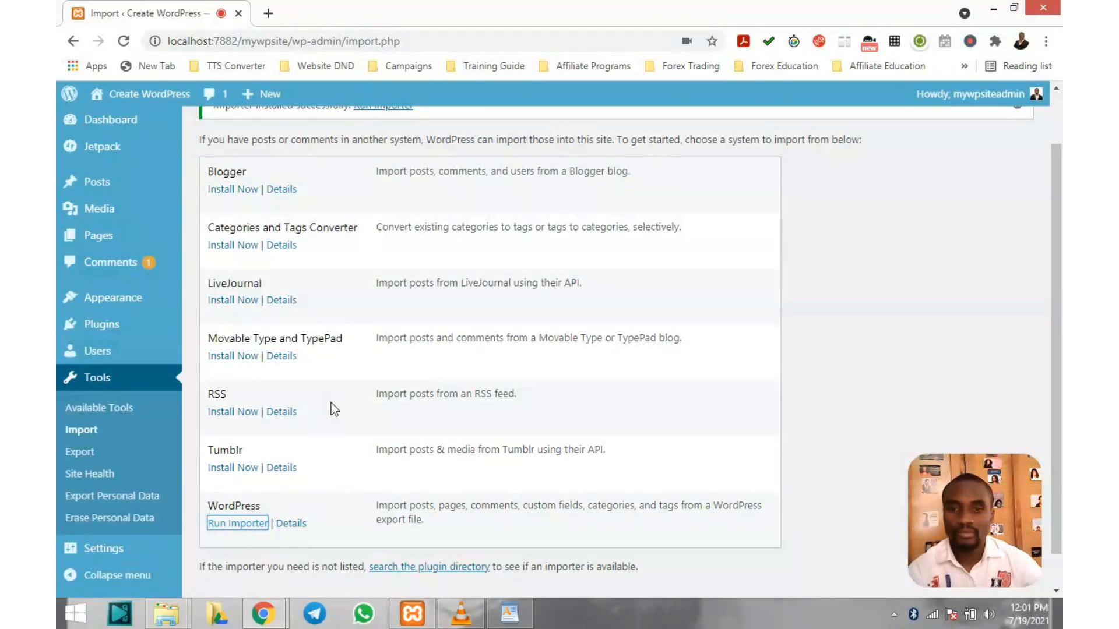
{"action": "scroll", "coordinate": [482, 281], "scroll_direction": "up", "scroll_amount": 1}
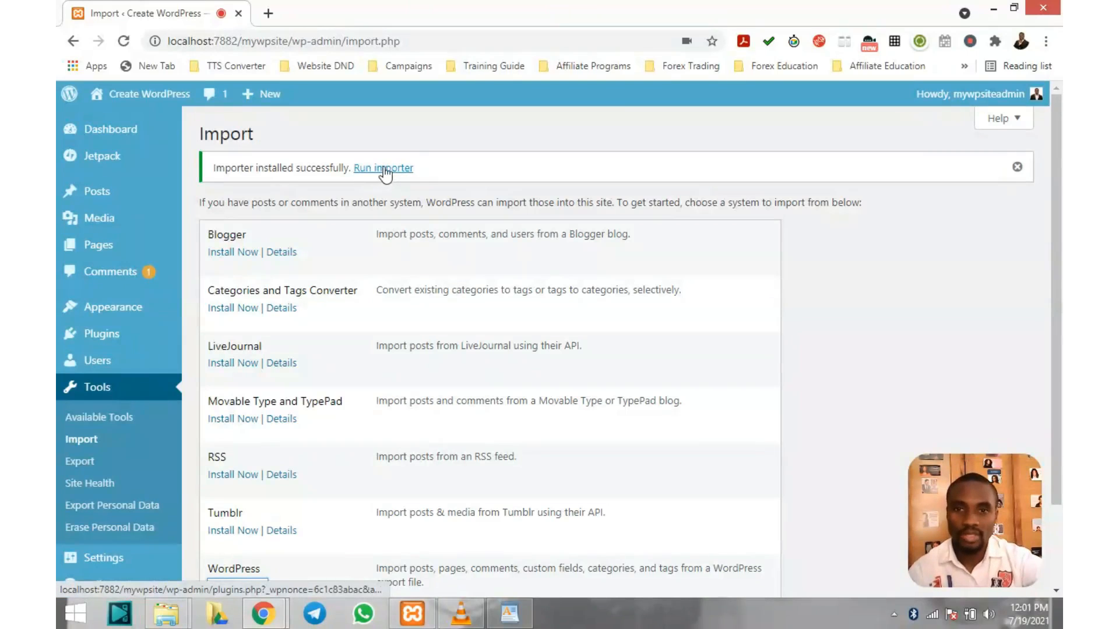
{"action": "scroll", "coordinate": [352, 453], "scroll_direction": "down", "scroll_amount": 2}
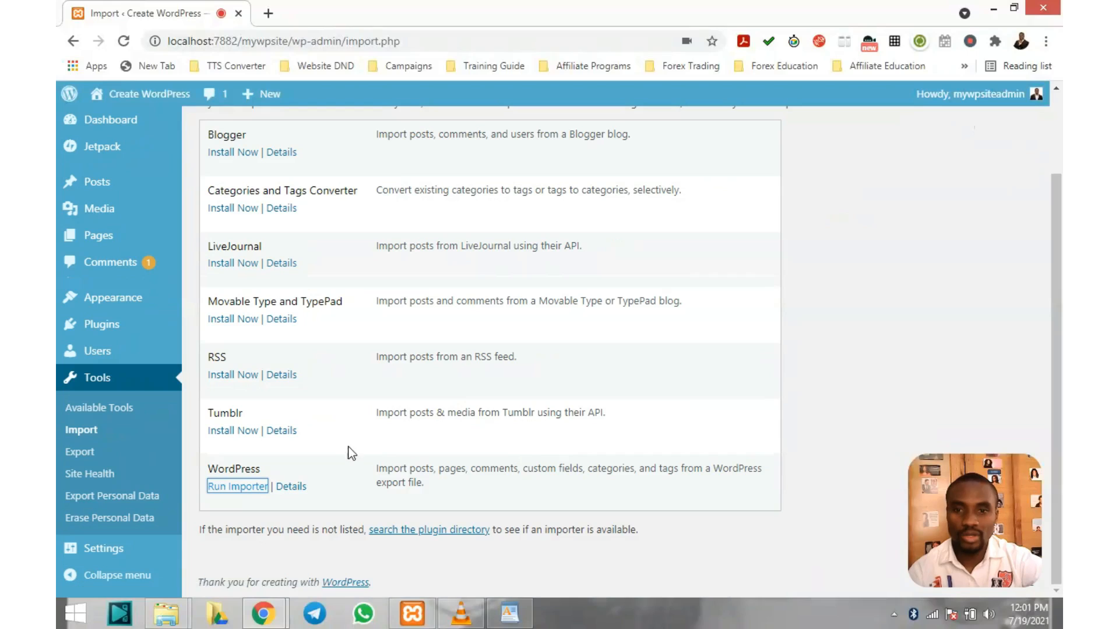
{"action": "left_click", "coordinate": [234, 488]}
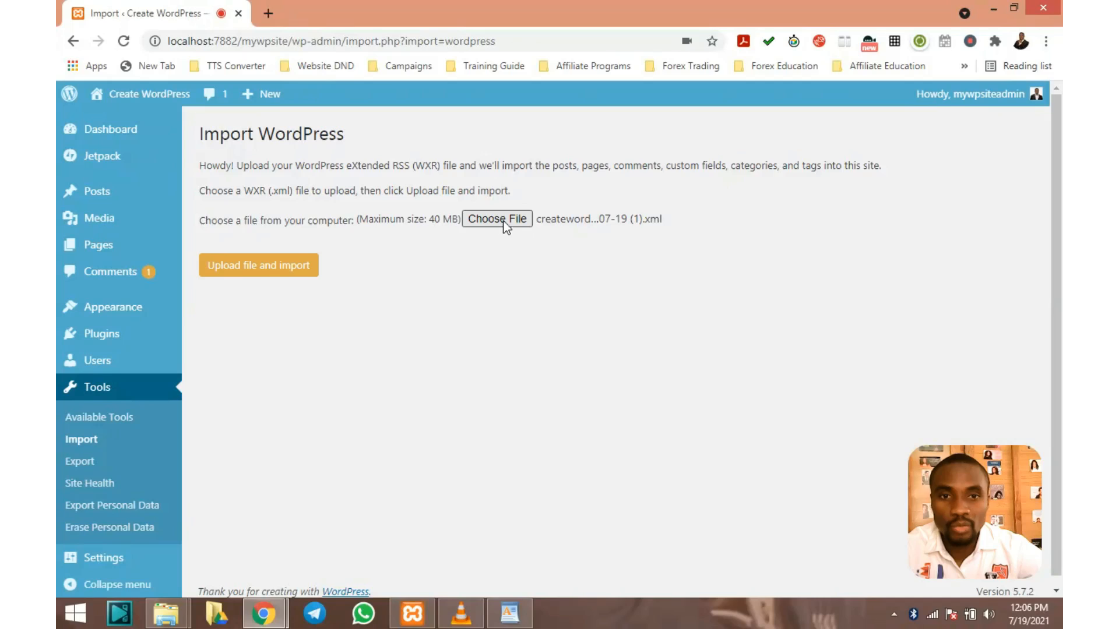
Upload the chosen createwordpress export XML file and begin the import
{"action": "left_click", "coordinate": [256, 271]}
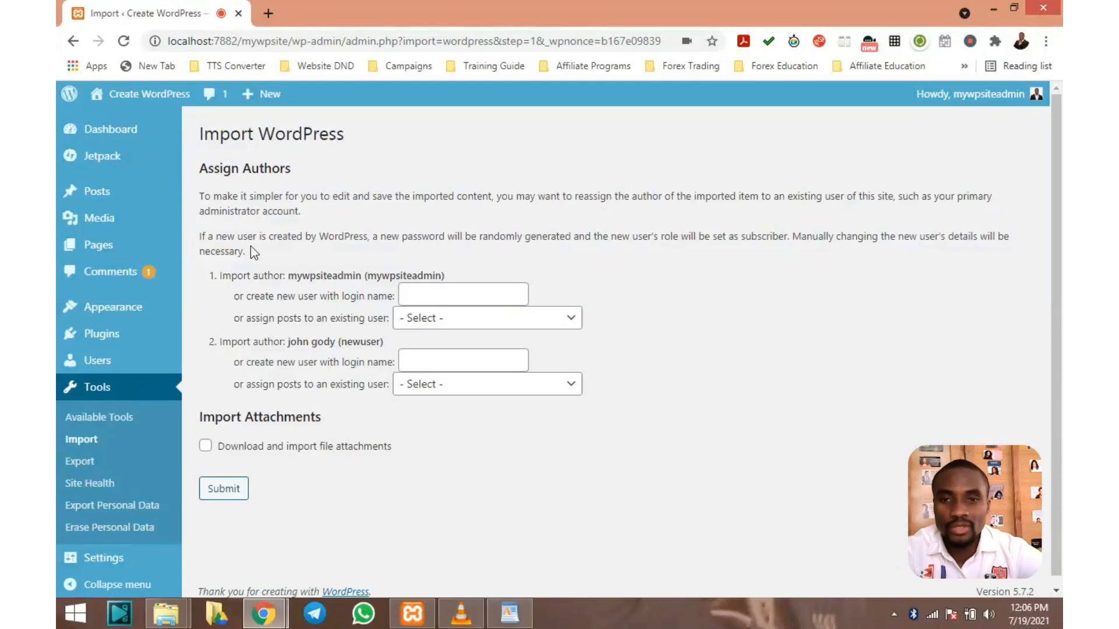
Assign imported authors to existing users, the second to mywpsiteadmin, include attachments, and submit
{"action": "scroll", "coordinate": [324, 272], "scroll_direction": "down", "scroll_amount": 1}
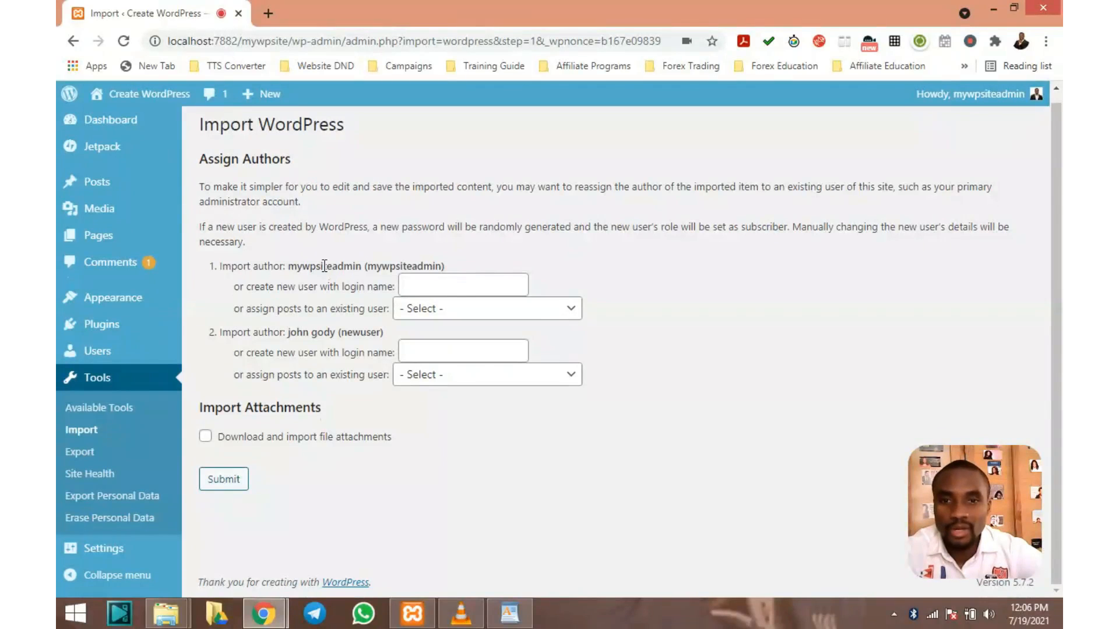
{"action": "scroll", "coordinate": [325, 266], "scroll_direction": "up", "scroll_amount": 1}
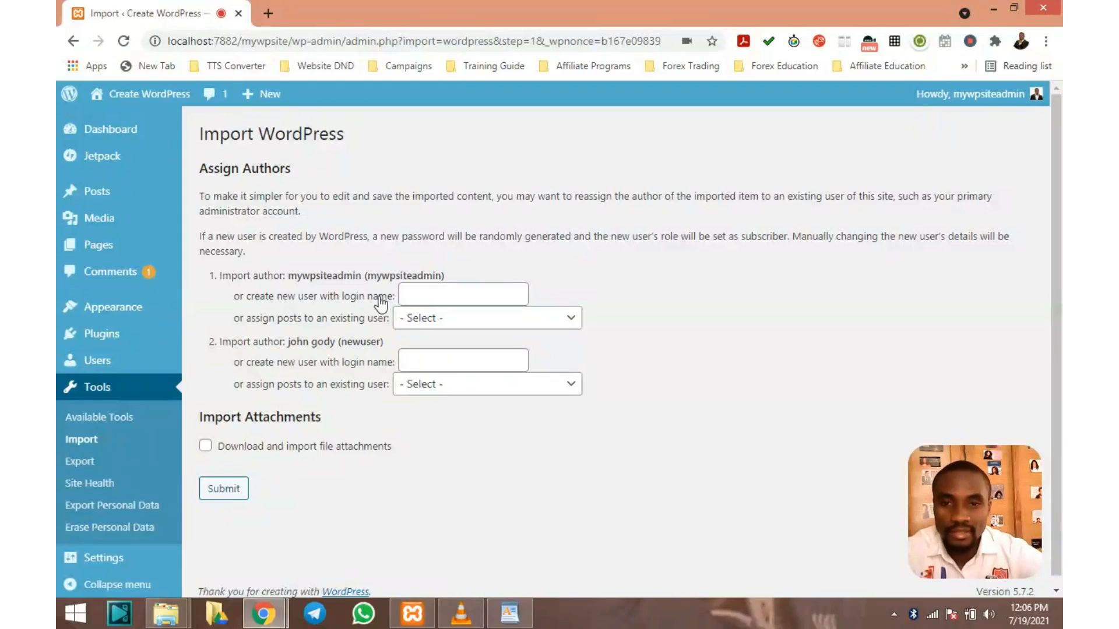
{"action": "left_click", "coordinate": [423, 293]}
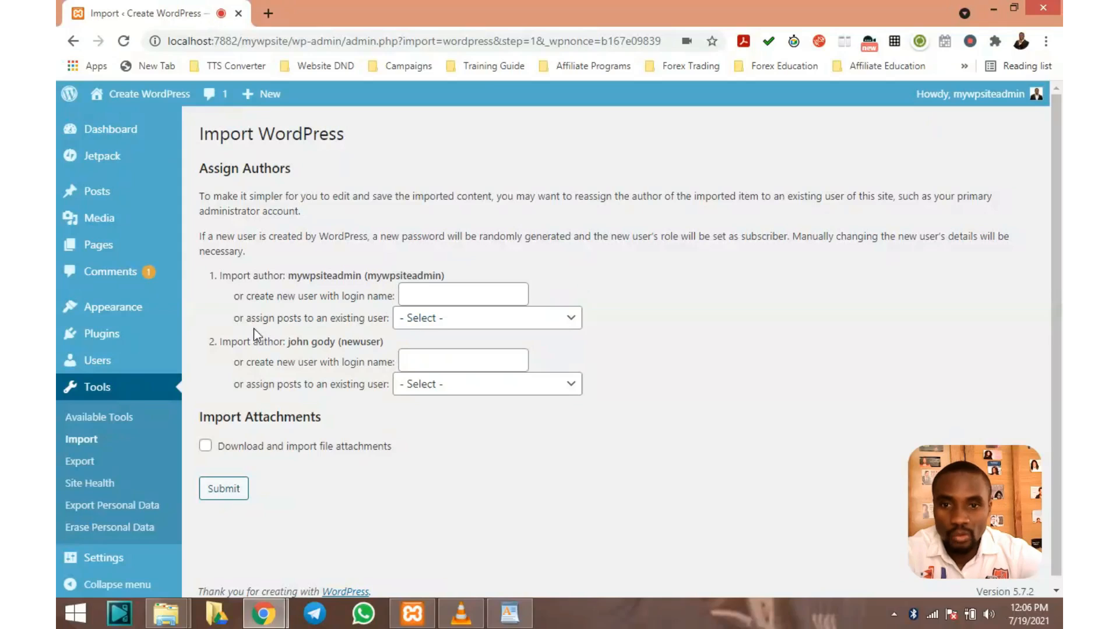
{"action": "left_click", "coordinate": [571, 322]}
{"action": "left_click", "coordinate": [571, 322]}
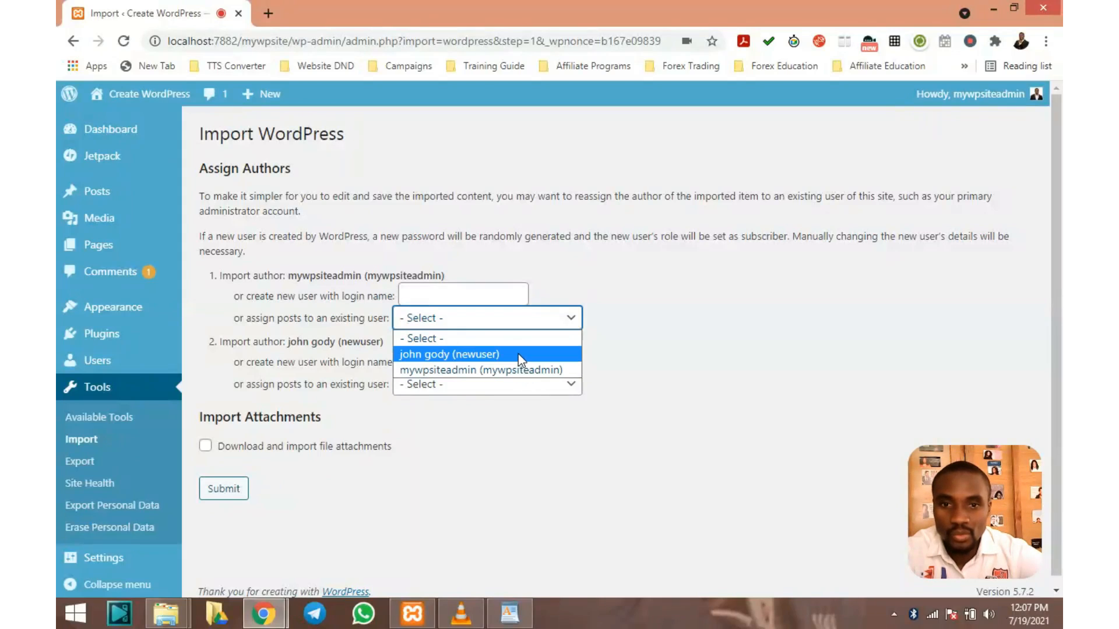
{"action": "left_click", "coordinate": [519, 355]}
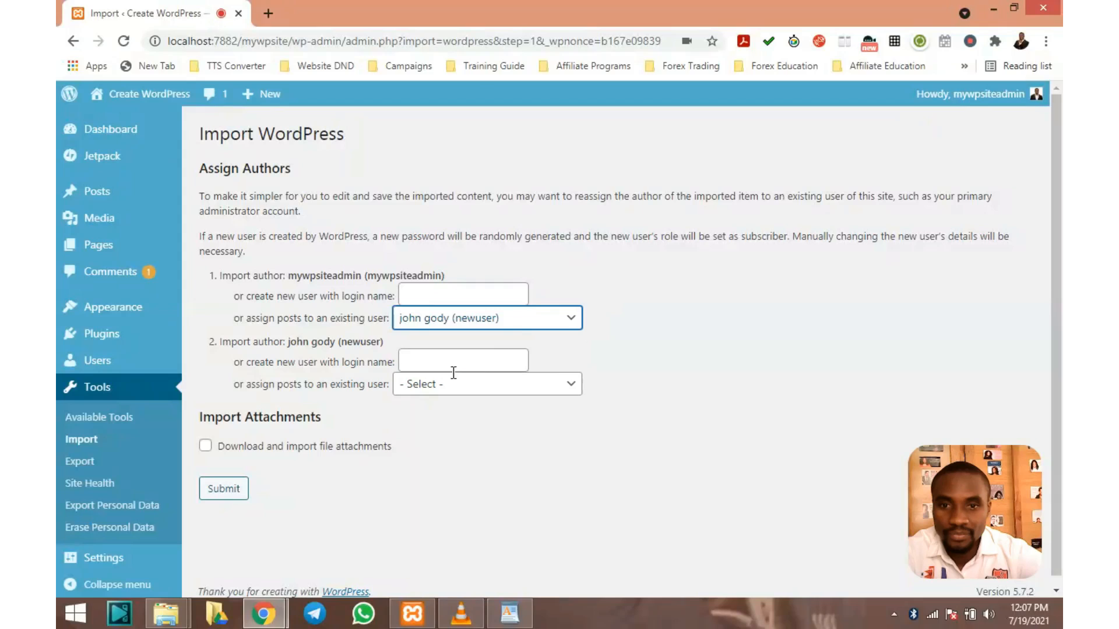
{"action": "left_click", "coordinate": [502, 389]}
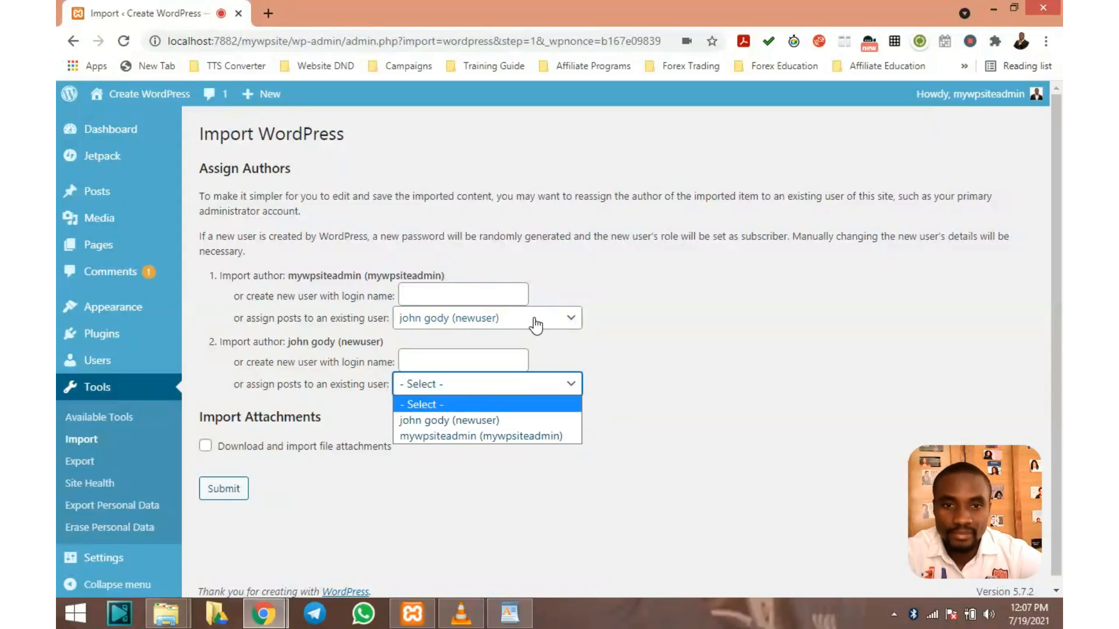
{"action": "left_click", "coordinate": [505, 420]}
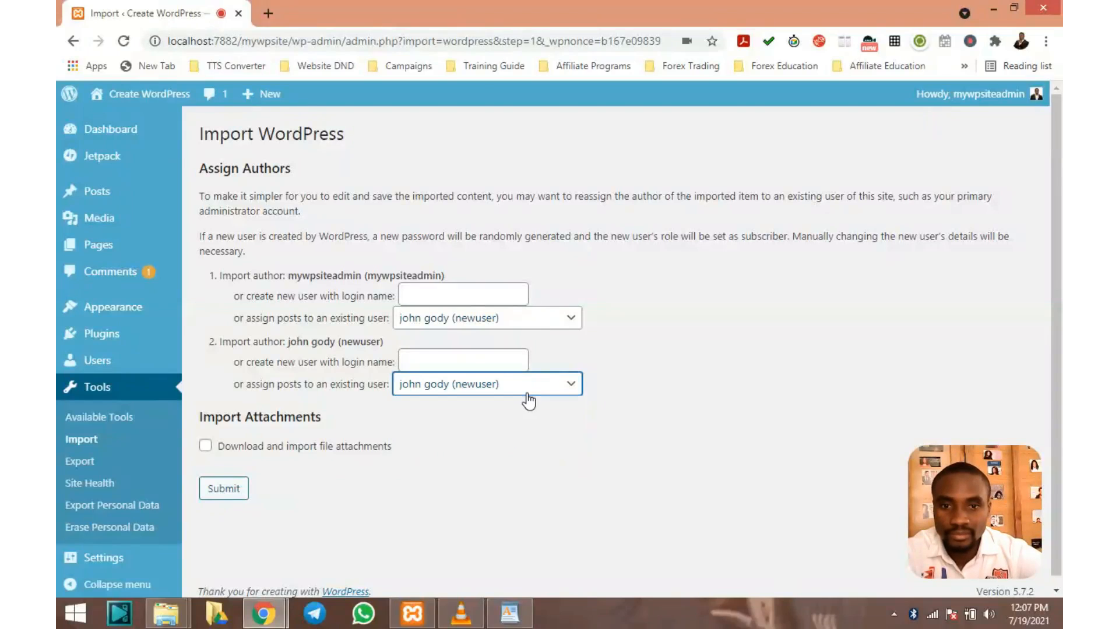
{"action": "left_click", "coordinate": [528, 402]}
{"action": "left_click", "coordinate": [516, 434]}
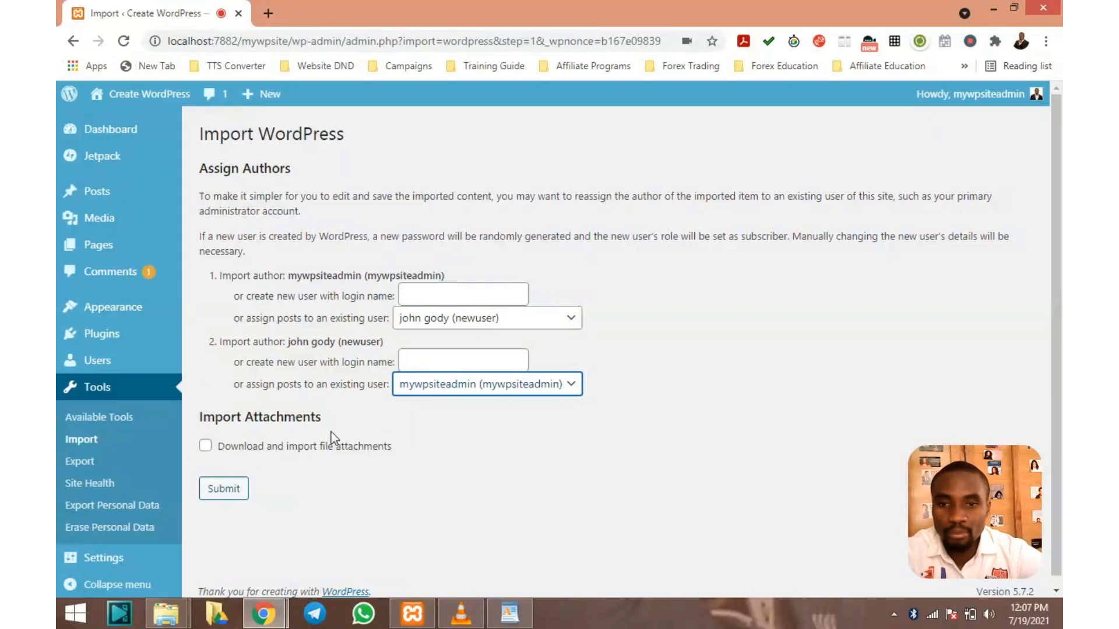
{"action": "left_click", "coordinate": [207, 446]}
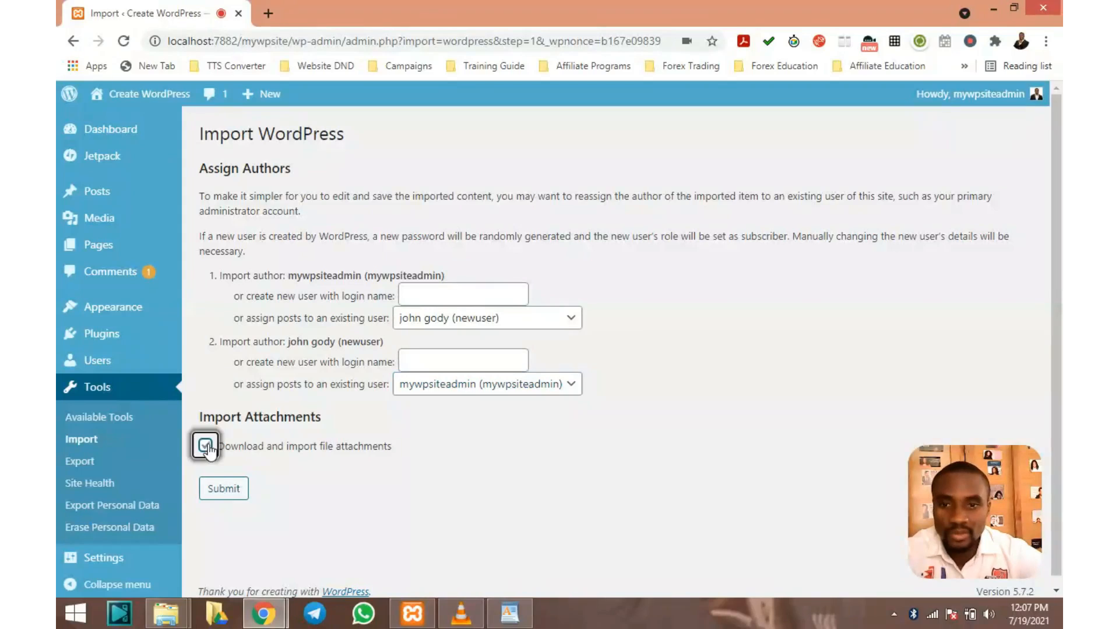
{"action": "left_click", "coordinate": [237, 494]}
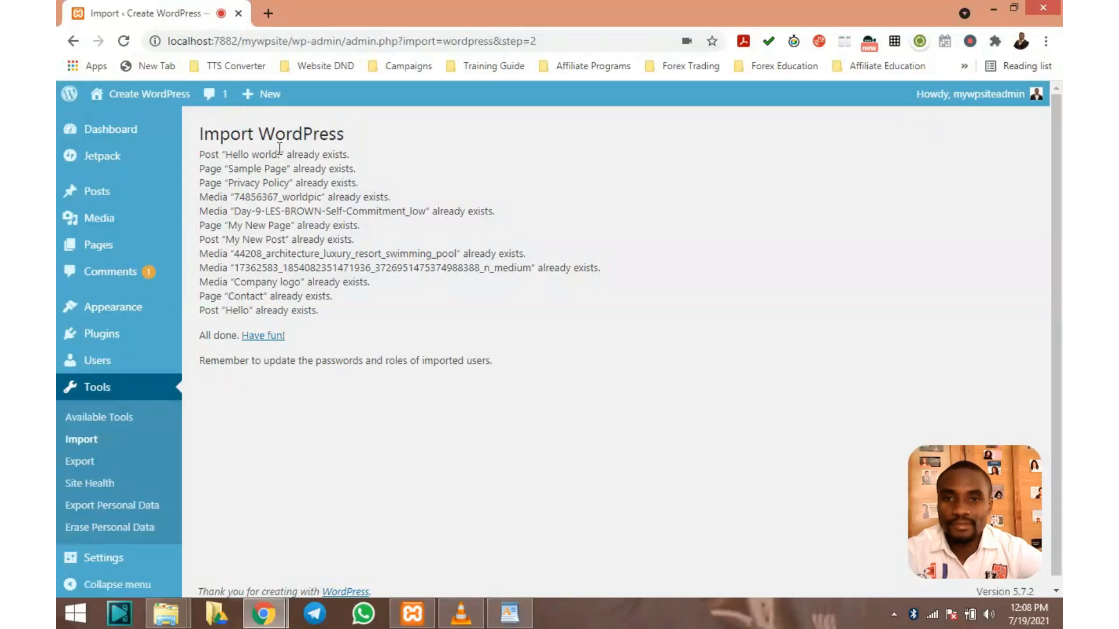
Review the import results ending in All done, then go to Tools > Site Health
{"action": "scroll", "coordinate": [222, 184], "scroll_direction": "down", "scroll_amount": 1}
{"action": "scroll", "coordinate": [223, 183], "scroll_direction": "up", "scroll_amount": 1}
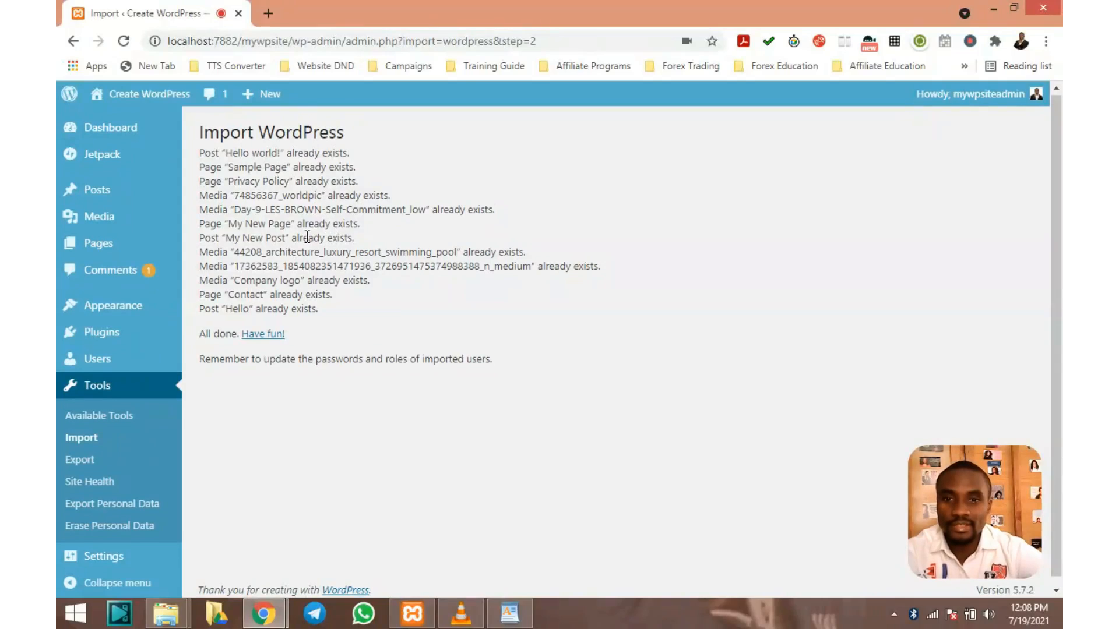
{"action": "scroll", "coordinate": [308, 242], "scroll_direction": "down", "scroll_amount": 1}
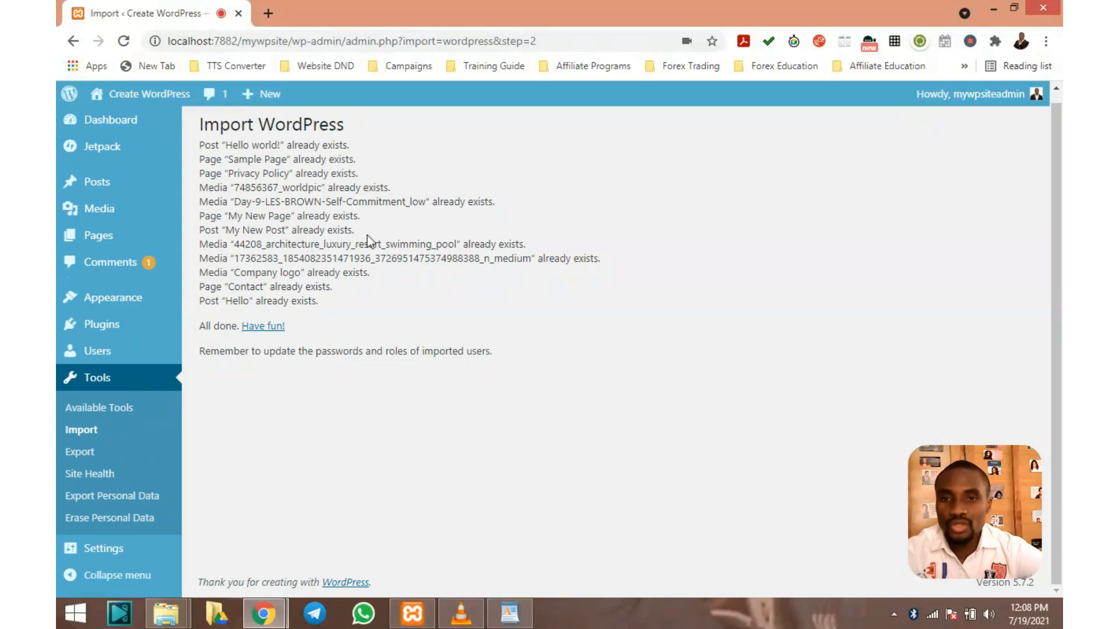
{"action": "scroll", "coordinate": [367, 240], "scroll_direction": "up", "scroll_amount": 1}
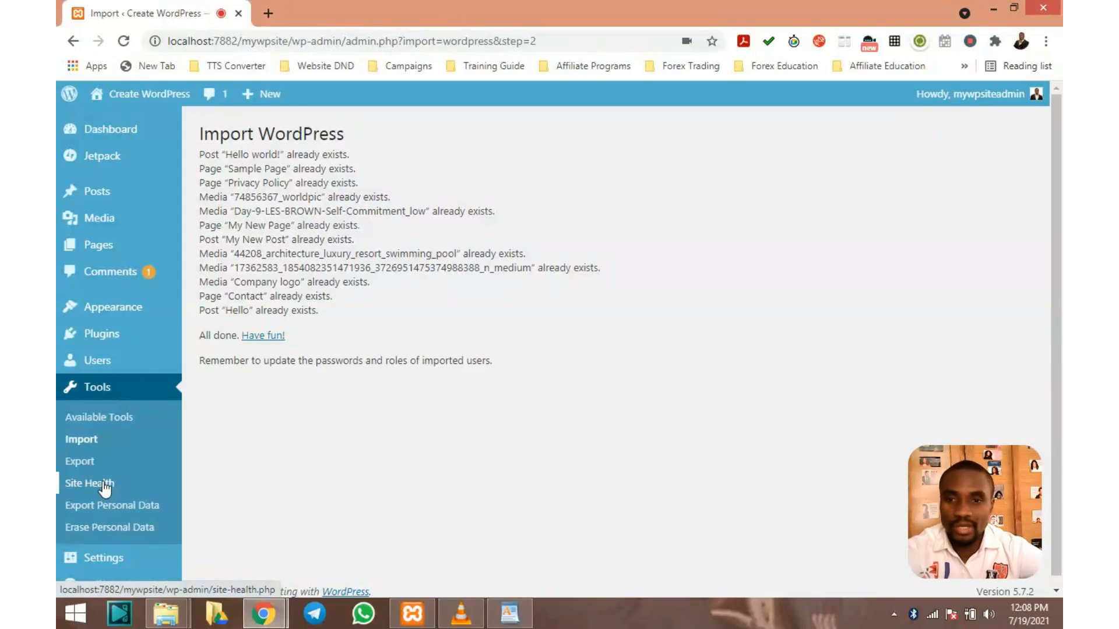
{"action": "left_click", "coordinate": [105, 488]}
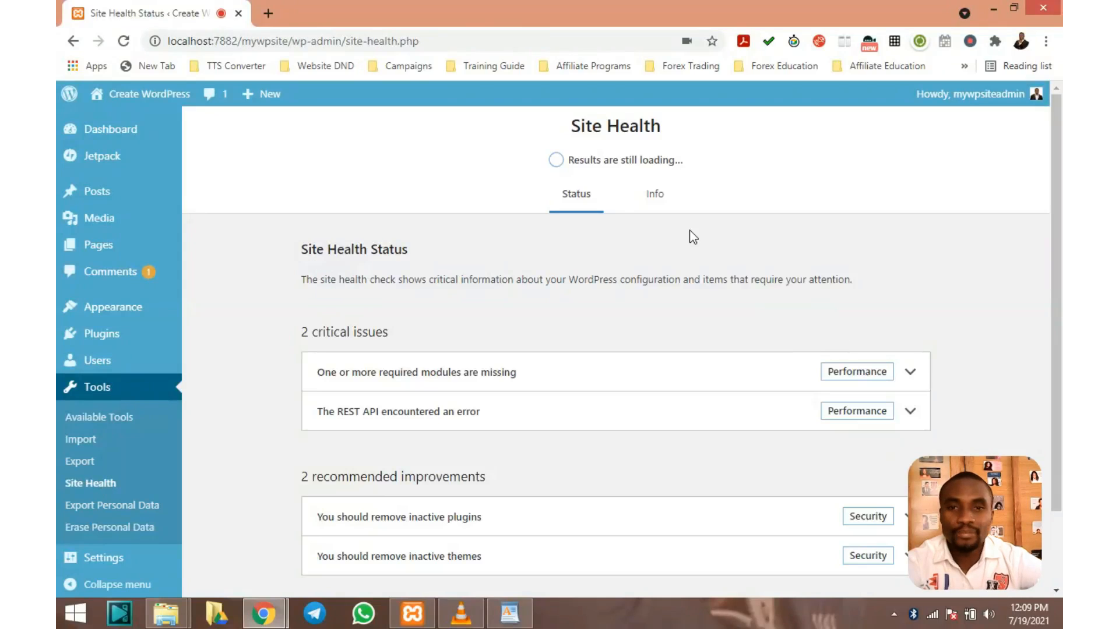
Review the Status tab's 2 critical issues and 2 recommended improvements
{"action": "scroll", "coordinate": [660, 257], "scroll_direction": "down", "scroll_amount": 3}
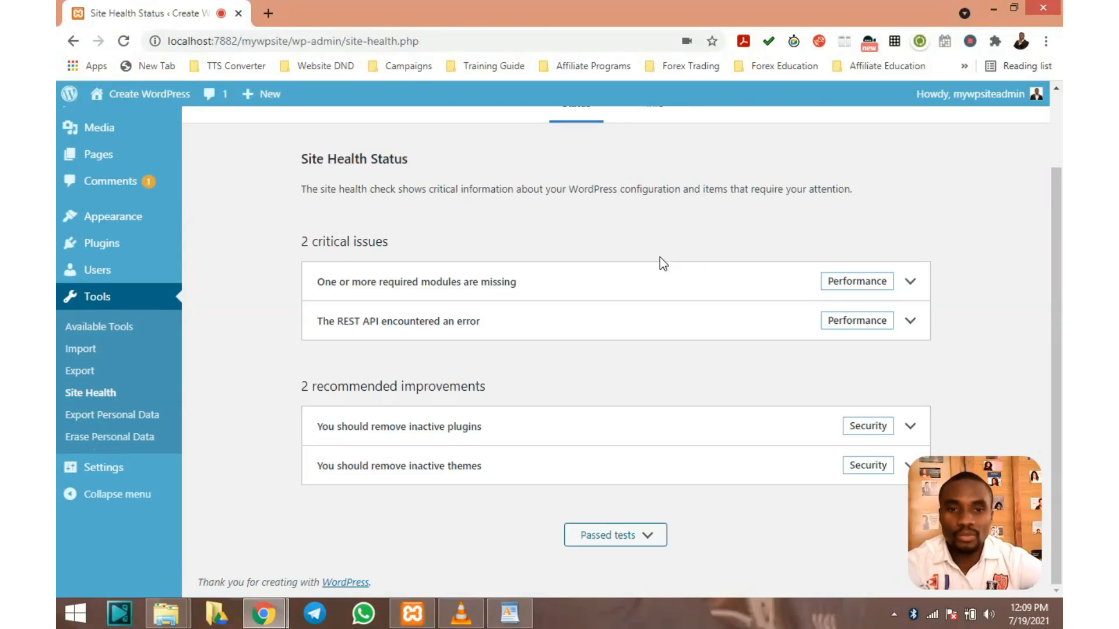
{"action": "scroll", "coordinate": [659, 257], "scroll_direction": "up", "scroll_amount": 3}
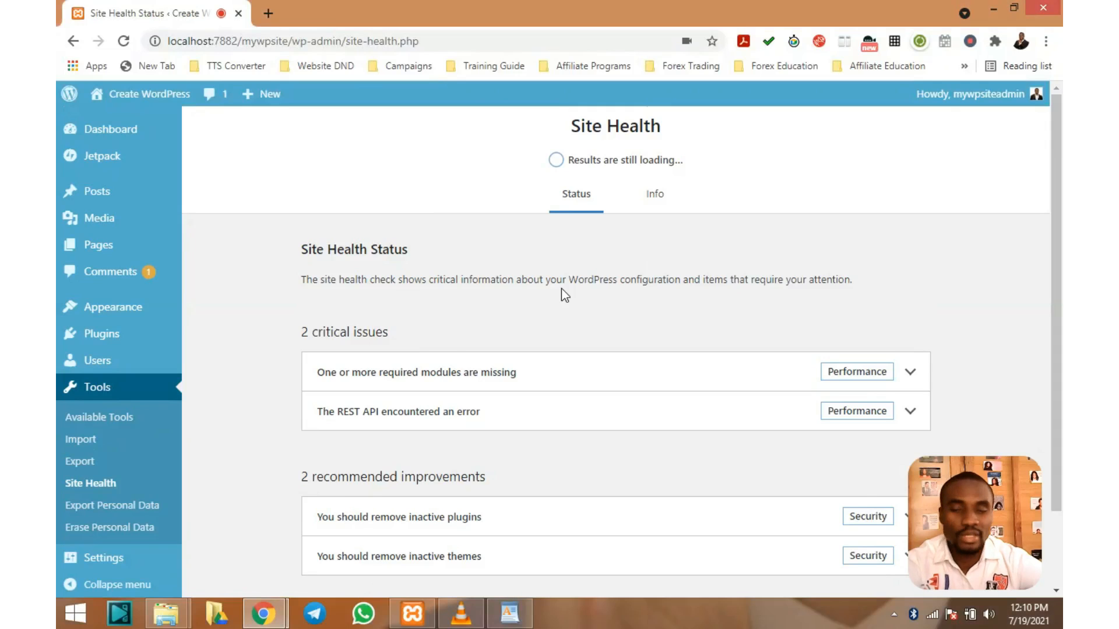
{"action": "scroll", "coordinate": [561, 289], "scroll_direction": "down", "scroll_amount": 2}
{"action": "scroll", "coordinate": [563, 297], "scroll_direction": "up", "scroll_amount": 2}
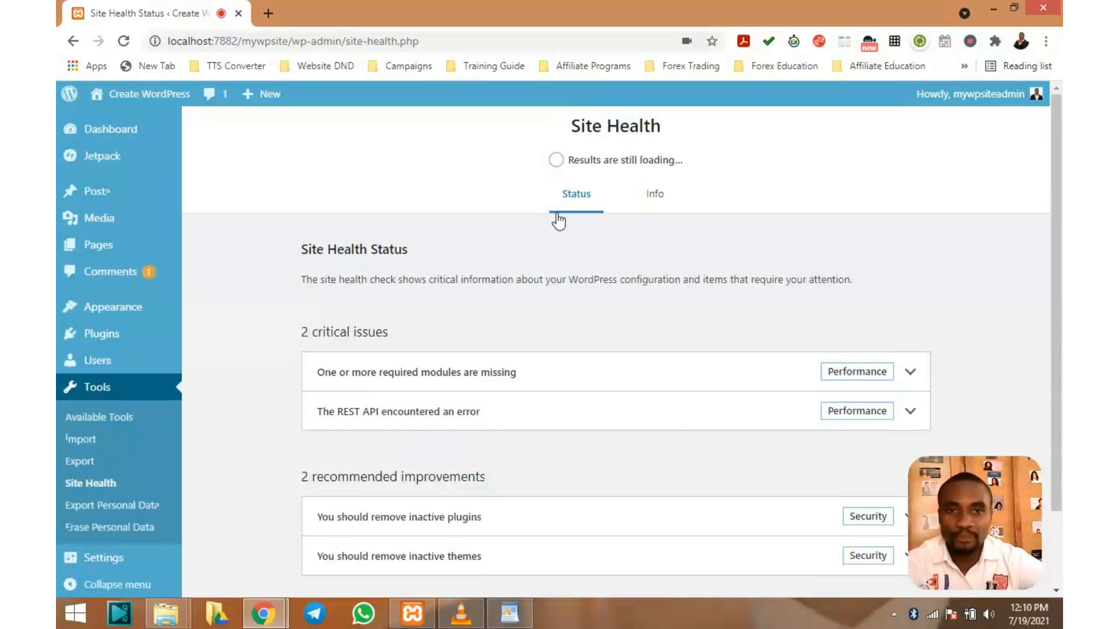
Browse the Info tab's site configuration details, then expand the passed tests list
{"action": "left_click", "coordinate": [655, 195]}
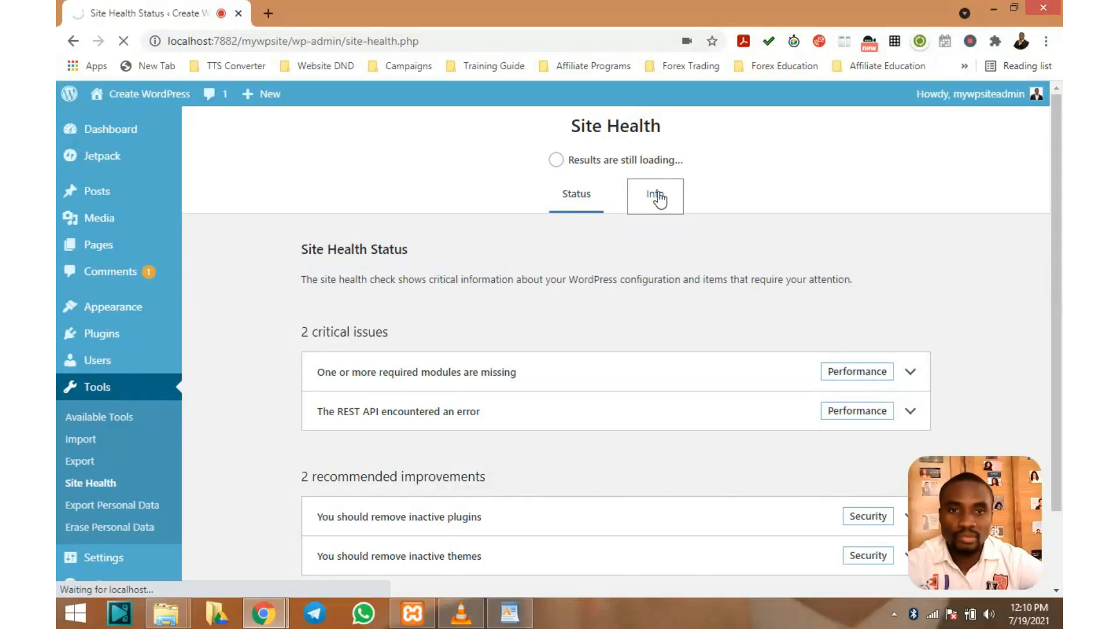
{"action": "scroll", "coordinate": [659, 199], "scroll_direction": "down", "scroll_amount": 1}
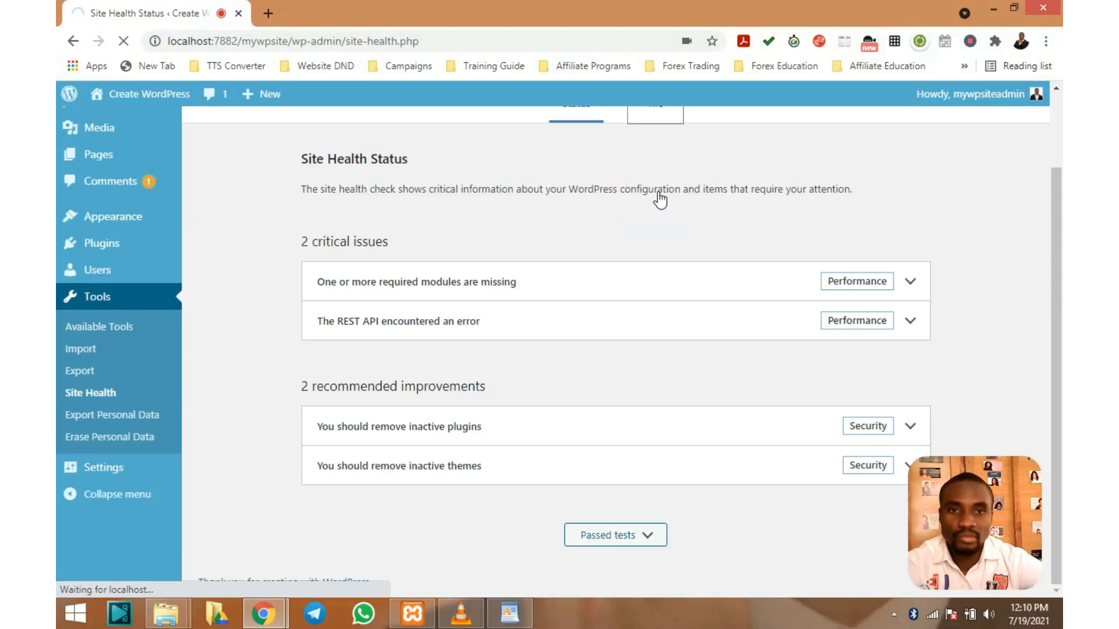
{"action": "scroll", "coordinate": [660, 199], "scroll_direction": "up", "scroll_amount": 1}
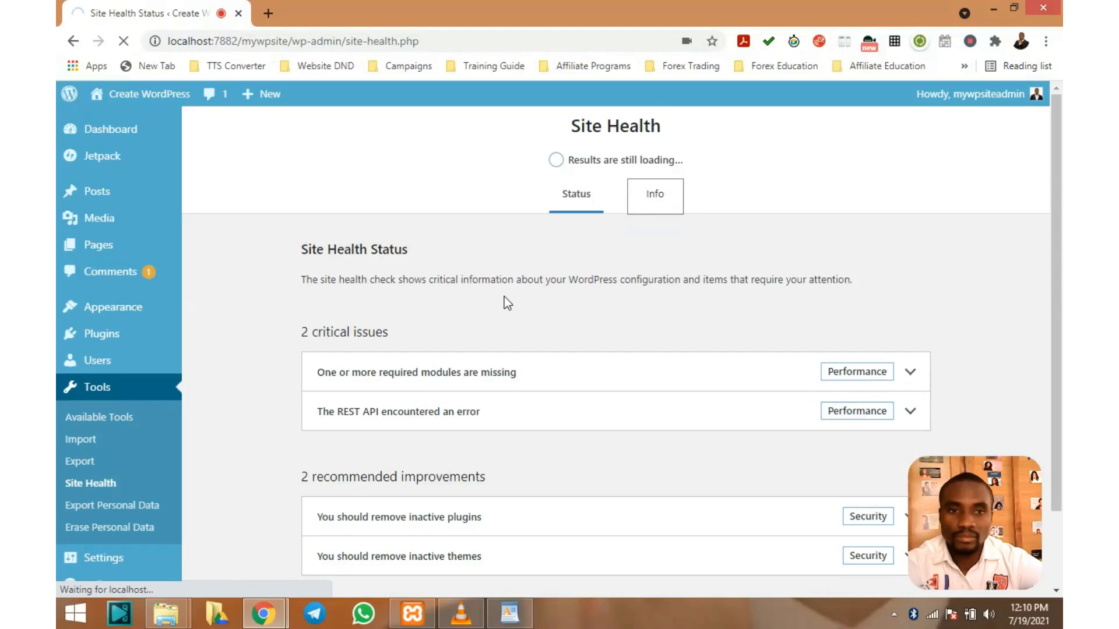
{"action": "scroll", "coordinate": [486, 258], "scroll_direction": "down", "scroll_amount": 1}
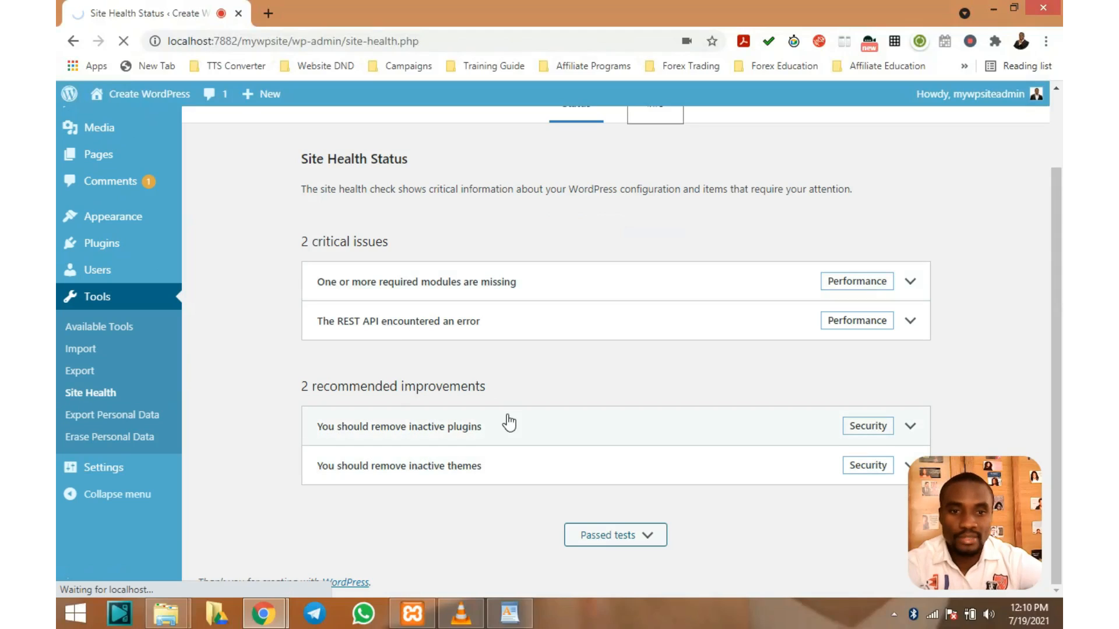
{"action": "scroll", "coordinate": [507, 421], "scroll_direction": "up", "scroll_amount": 2}
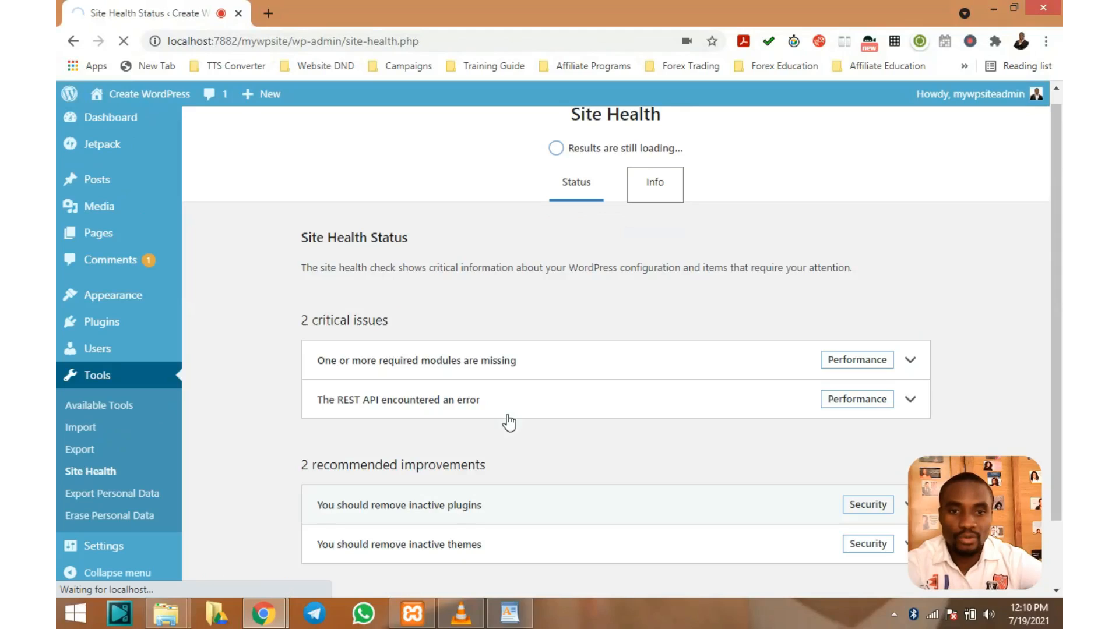
{"action": "scroll", "coordinate": [587, 208], "scroll_direction": "down", "scroll_amount": 2}
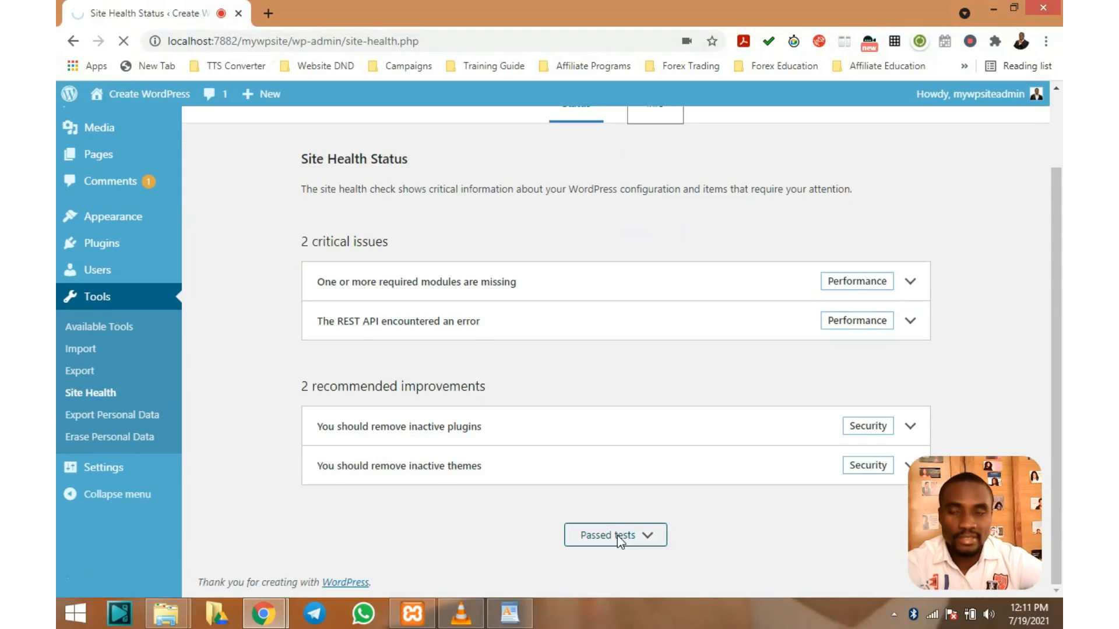
{"action": "scroll", "coordinate": [586, 390], "scroll_direction": "up", "scroll_amount": 1}
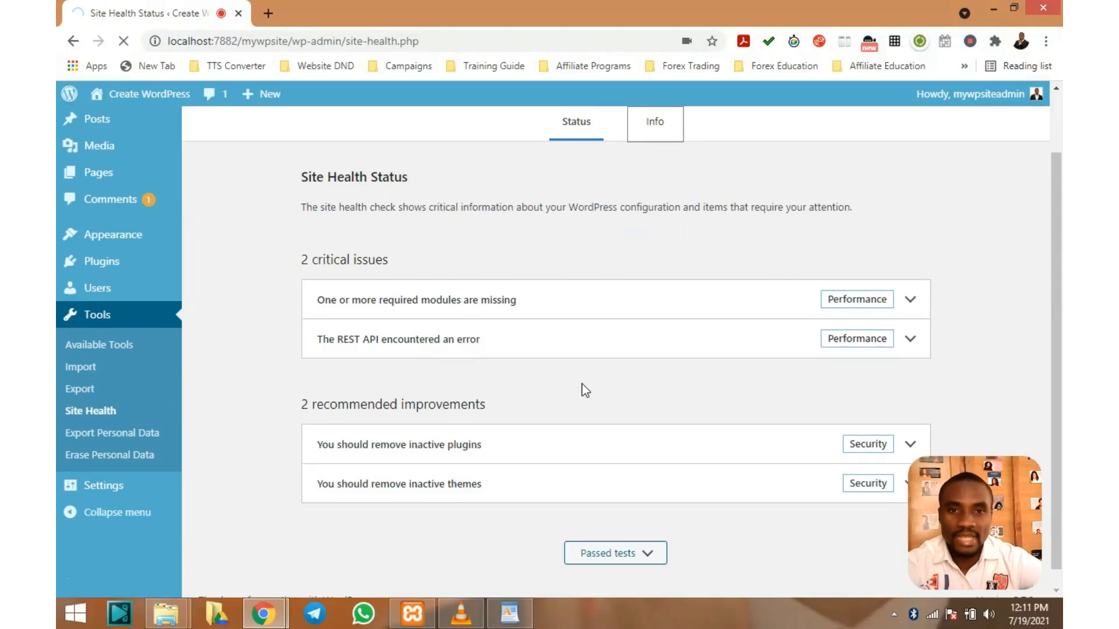
{"action": "scroll", "coordinate": [586, 390], "scroll_direction": "up", "scroll_amount": 1}
{"action": "scroll", "coordinate": [586, 389], "scroll_direction": "down", "scroll_amount": 2}
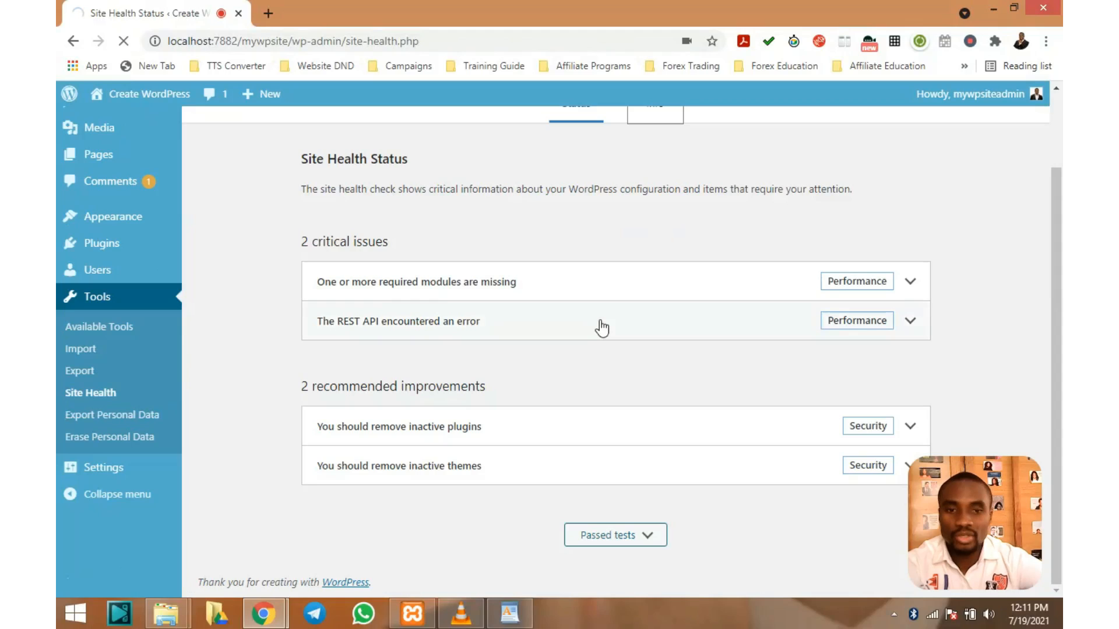
{"action": "left_click", "coordinate": [639, 540]}
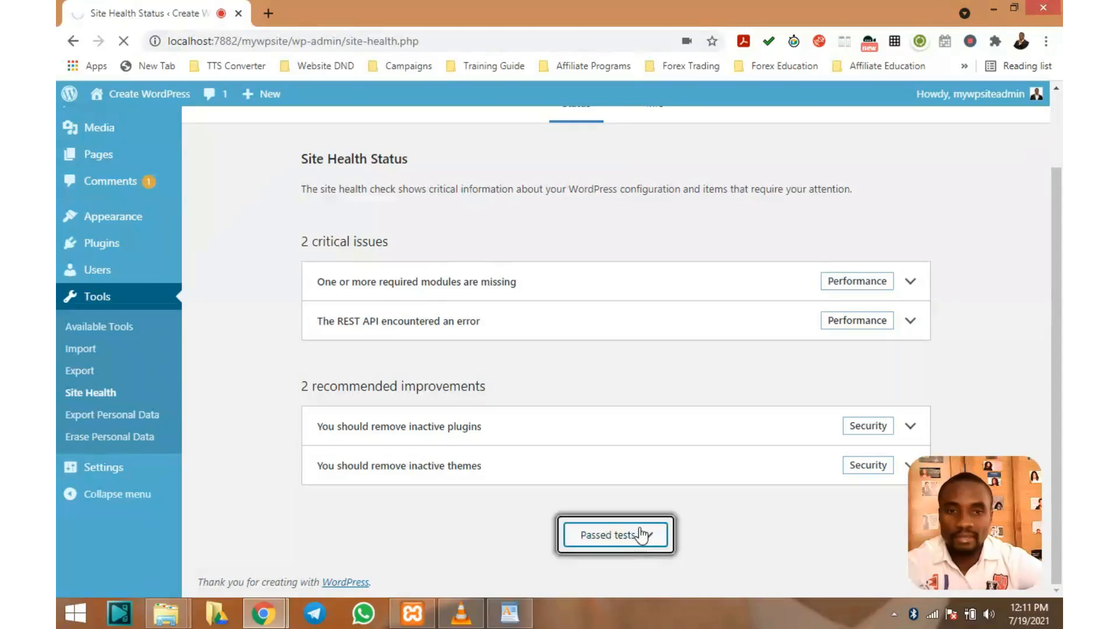
Show and scroll through the 26 passed Site Health checks
{"action": "left_click", "coordinate": [641, 541]}
{"action": "scroll", "coordinate": [654, 462], "scroll_direction": "down", "scroll_amount": 1}
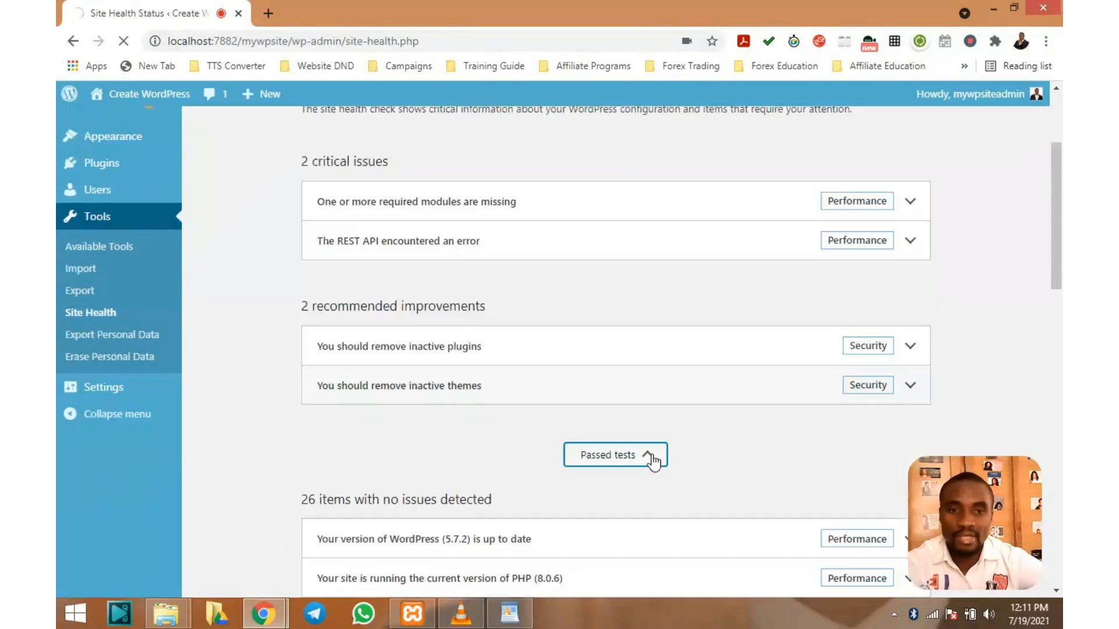
{"action": "scroll", "coordinate": [649, 462], "scroll_direction": "down", "scroll_amount": 7}
{"action": "scroll", "coordinate": [370, 376], "scroll_direction": "up", "scroll_amount": 5}
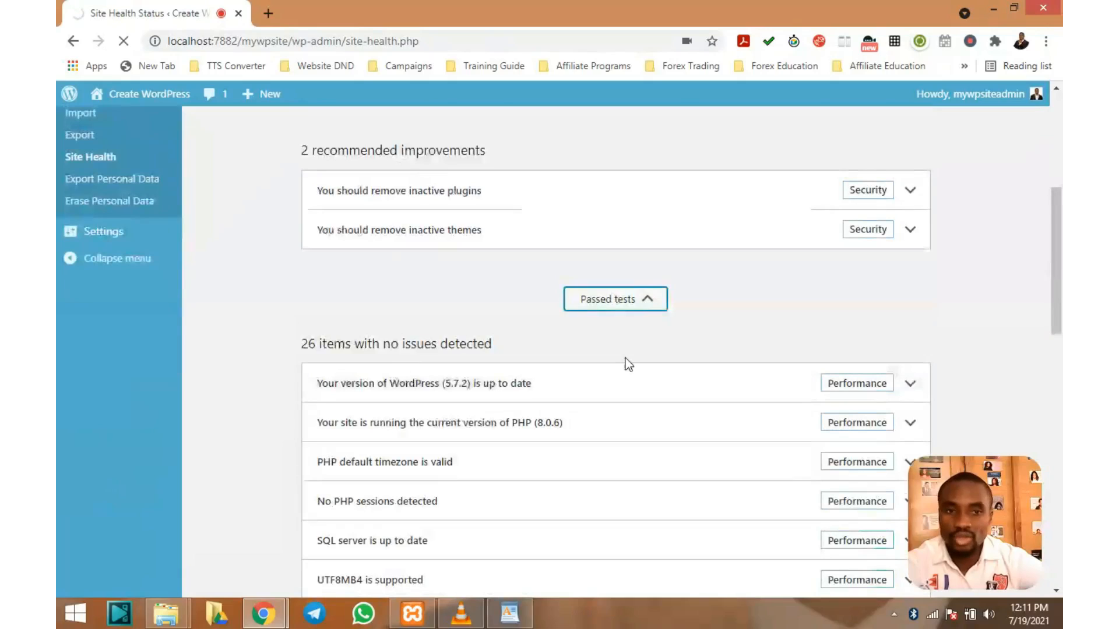
{"action": "scroll", "coordinate": [628, 363], "scroll_direction": "down", "scroll_amount": 2}
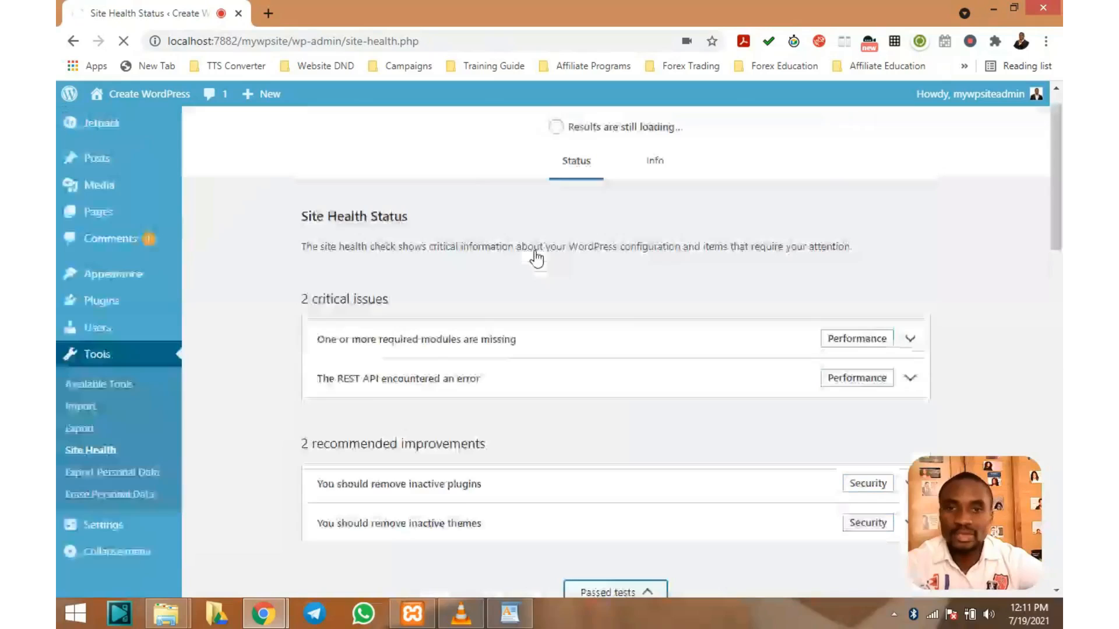
Revisit the Info view, collapse the passed tests, and go to Export Personal Data
{"action": "left_click", "coordinate": [653, 203]}
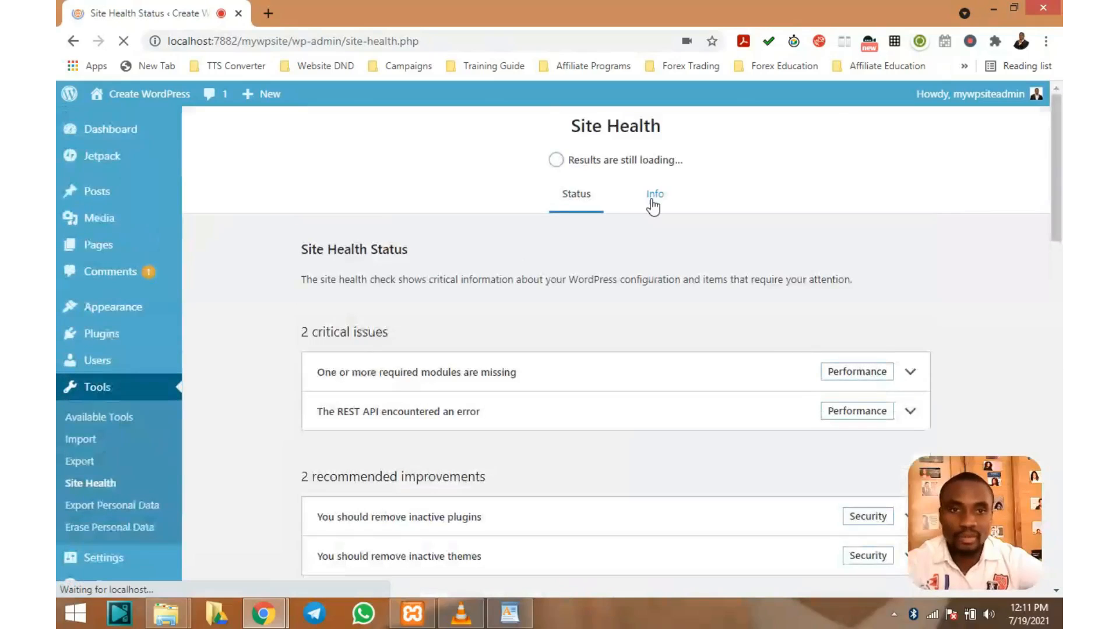
{"action": "left_click", "coordinate": [652, 201]}
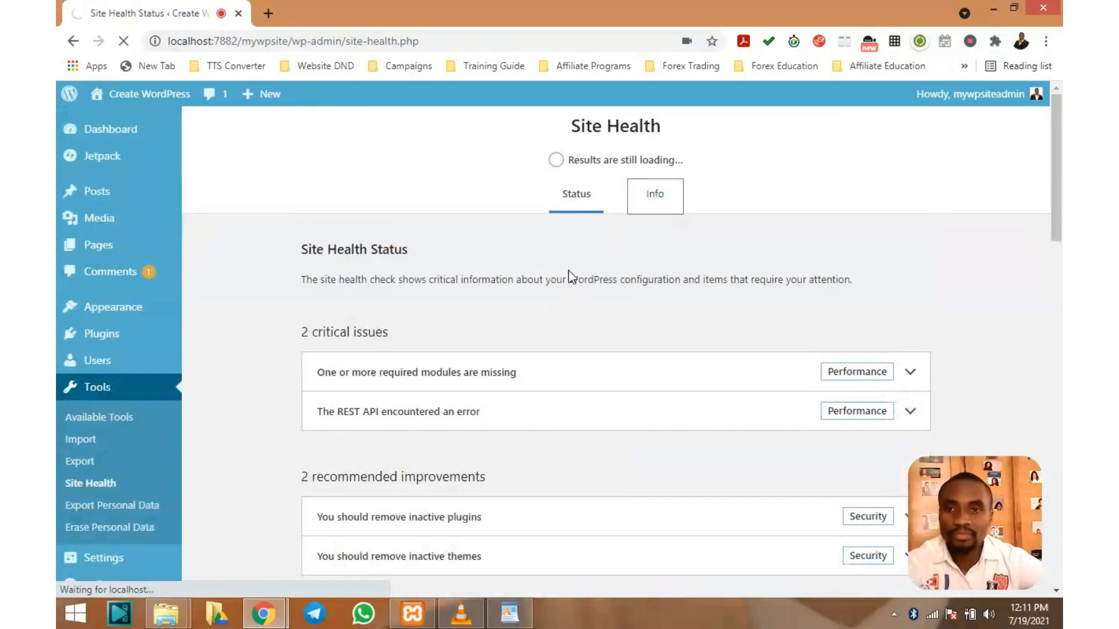
{"action": "scroll", "coordinate": [570, 274], "scroll_direction": "down", "scroll_amount": 5}
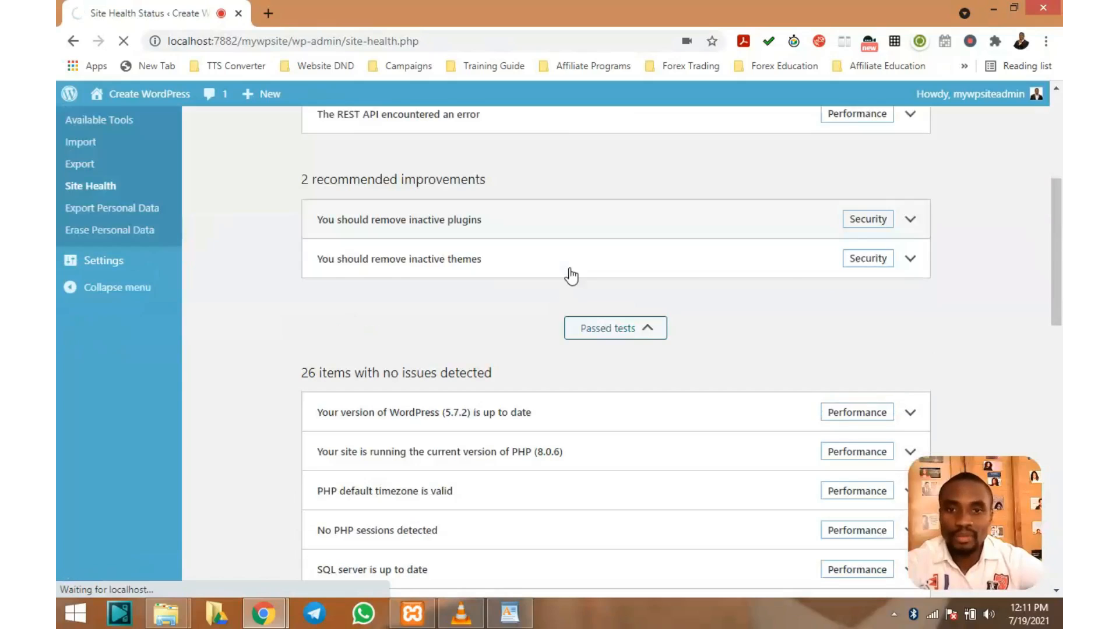
{"action": "scroll", "coordinate": [571, 276], "scroll_direction": "up", "scroll_amount": 5}
{"action": "scroll", "coordinate": [439, 261], "scroll_direction": "down", "scroll_amount": 1}
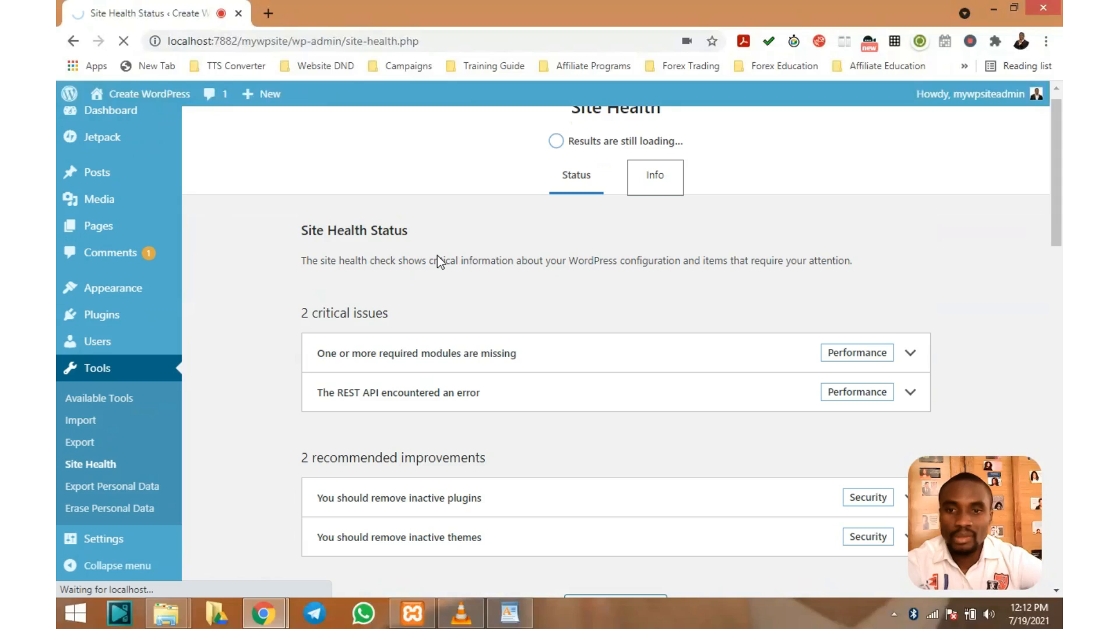
{"action": "scroll", "coordinate": [438, 261], "scroll_direction": "down", "scroll_amount": 2}
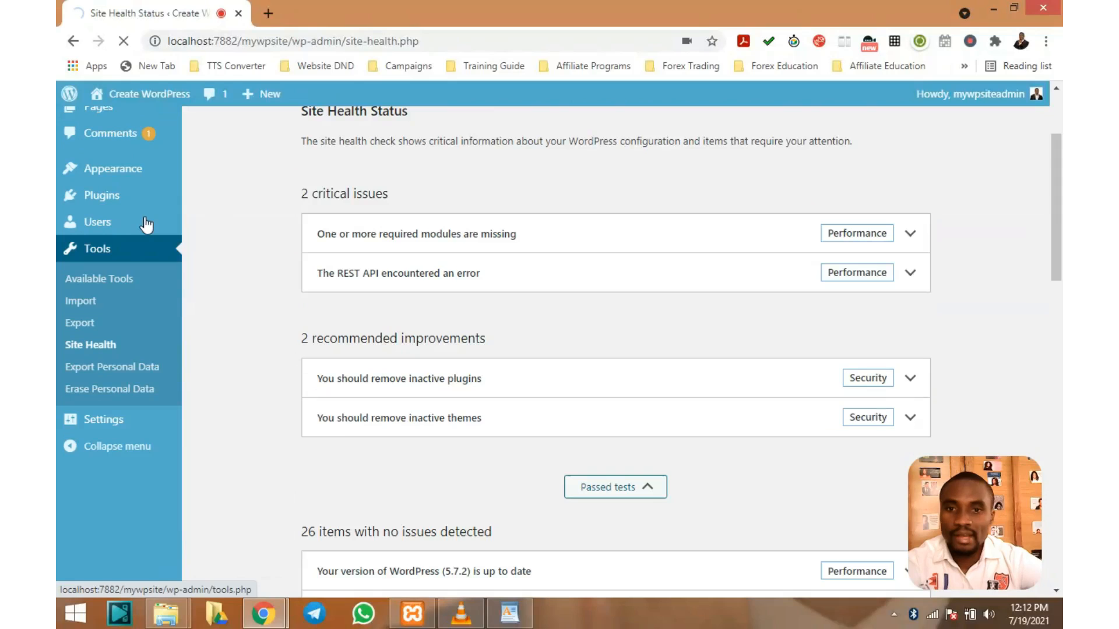
{"action": "scroll", "coordinate": [606, 382], "scroll_direction": "down", "scroll_amount": 2}
{"action": "left_click", "coordinate": [606, 385]}
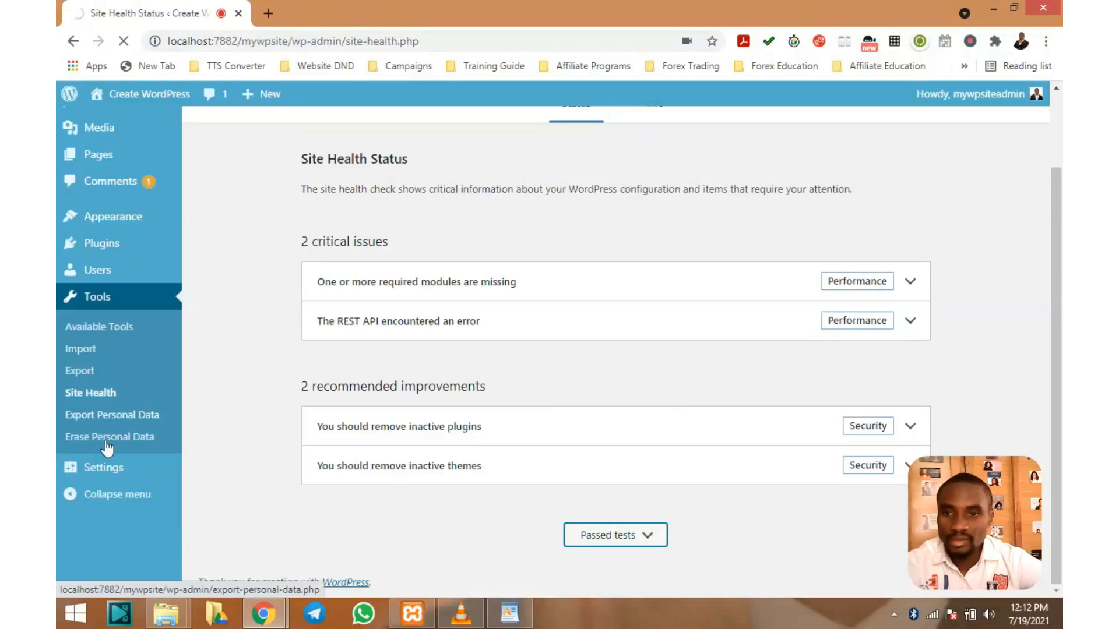
{"action": "left_click", "coordinate": [92, 417]}
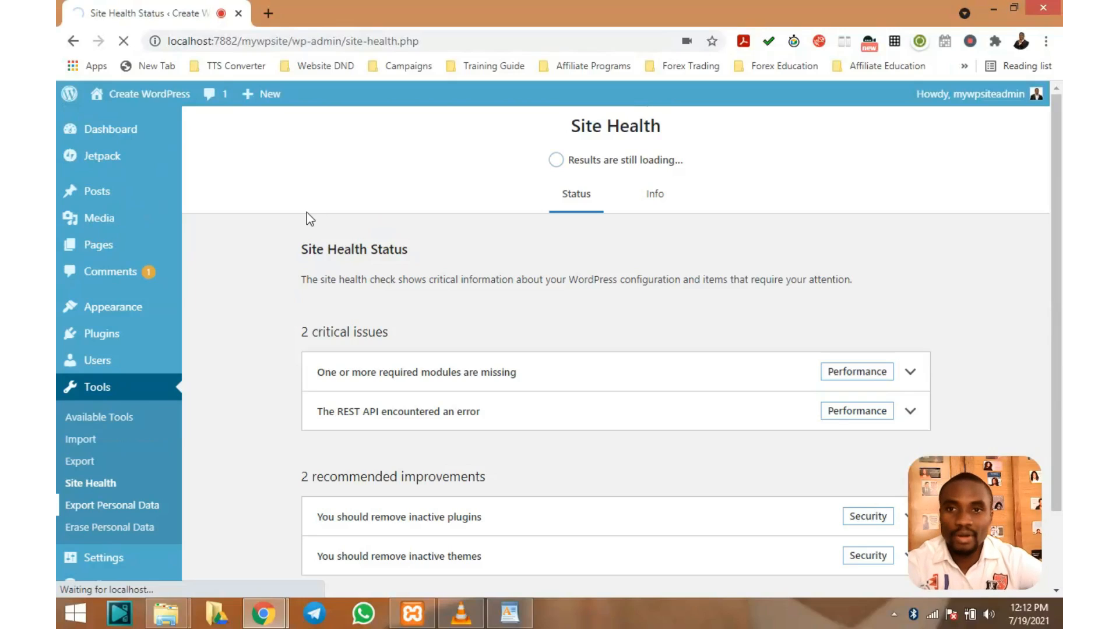
Look over the Export Personal Data page's empty request form and empty request list
{"action": "scroll", "coordinate": [125, 369], "scroll_direction": "down", "scroll_amount": 2}
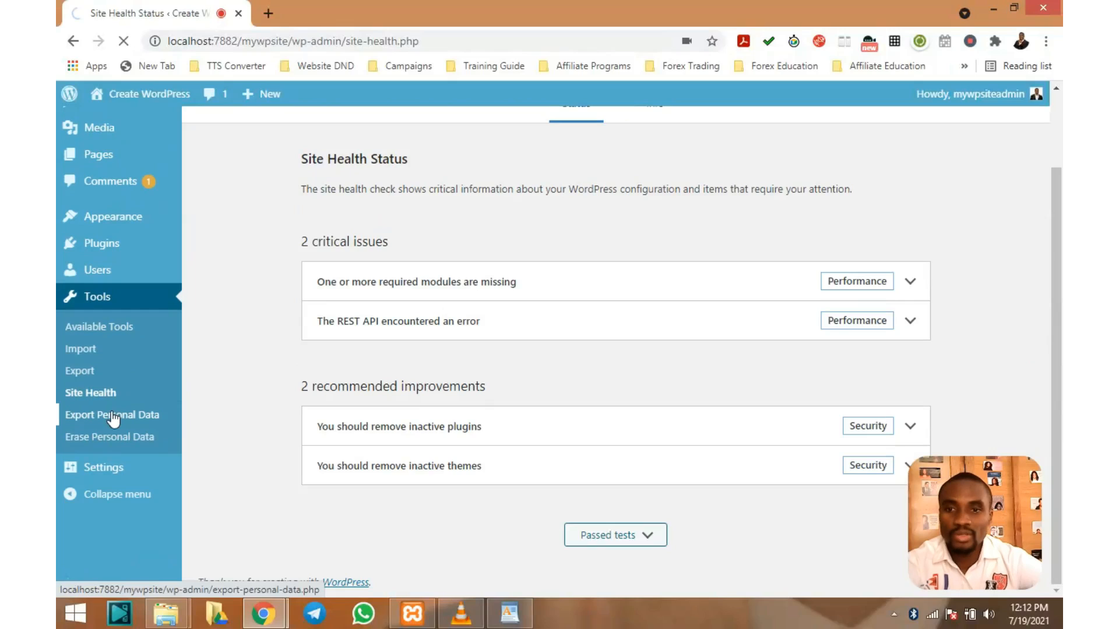
{"action": "scroll", "coordinate": [296, 205], "scroll_direction": "up", "scroll_amount": 2}
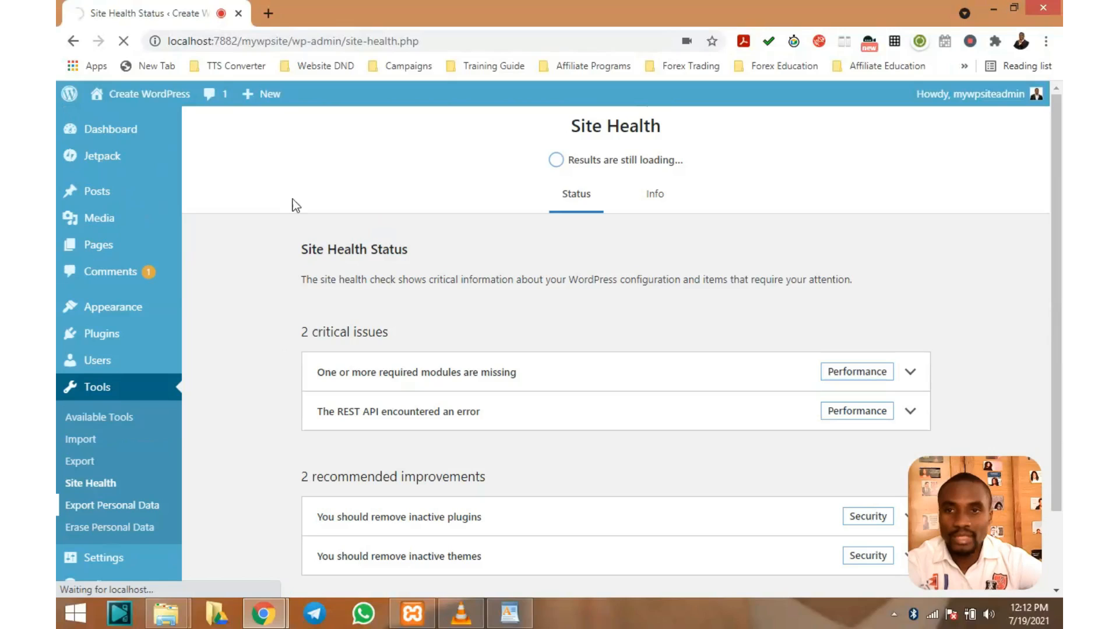
{"action": "scroll", "coordinate": [296, 205], "scroll_direction": "down", "scroll_amount": 2}
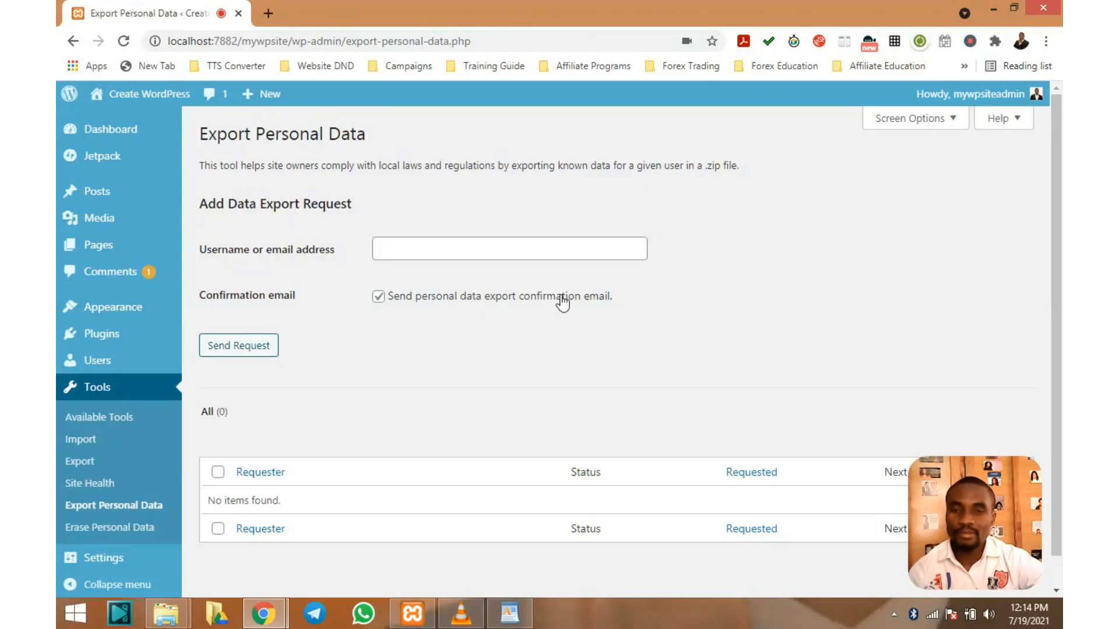
Send a personal data export request for the user's e-mail address
{"action": "left_click", "coordinate": [450, 252]}
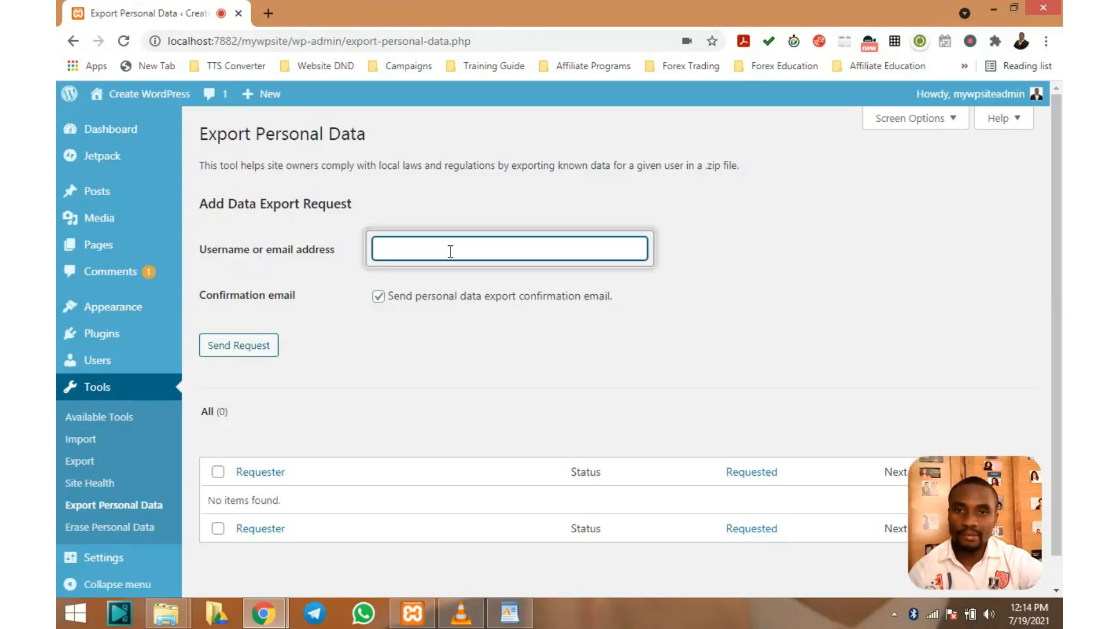
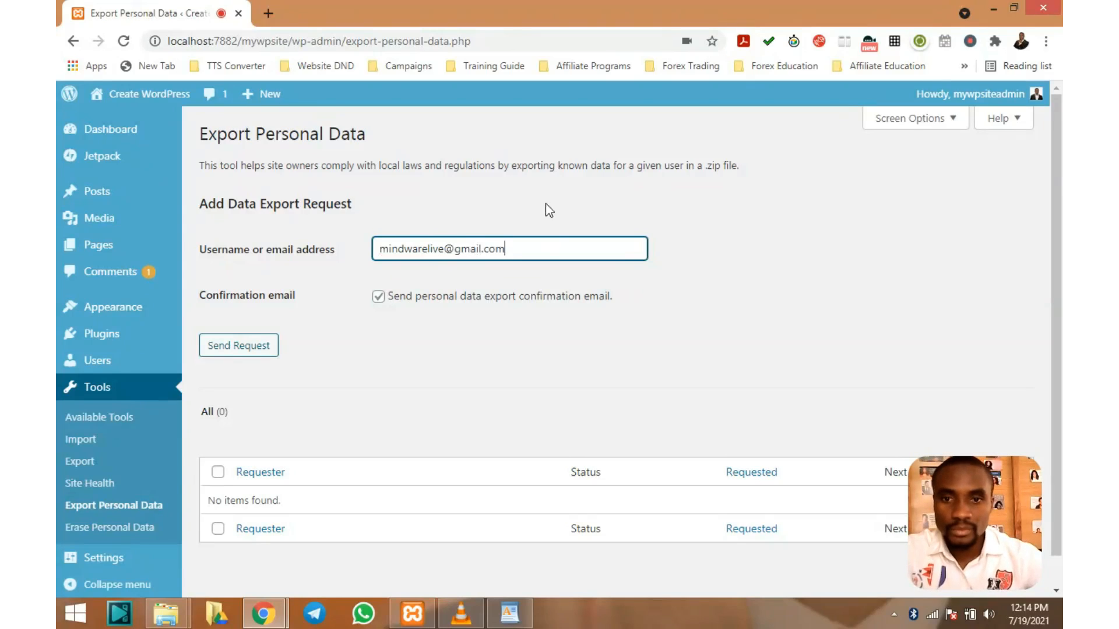
{"action": "left_click", "coordinate": [227, 350]}
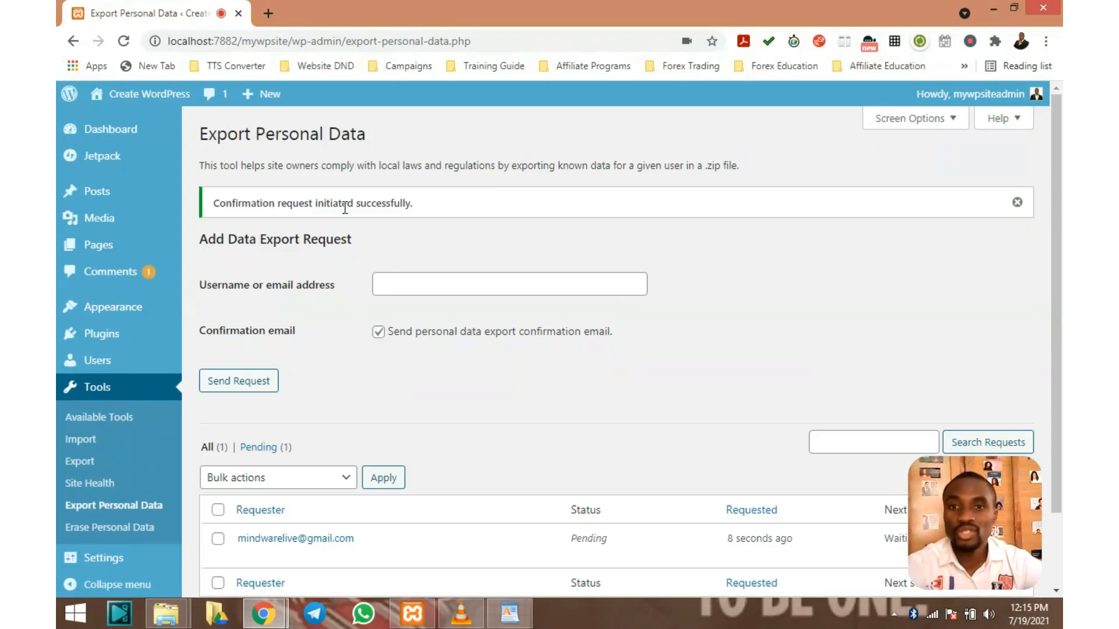
Check that the user's export request is listed as Pending, awaiting confirmation
{"action": "scroll", "coordinate": [355, 220], "scroll_direction": "down", "scroll_amount": 3}
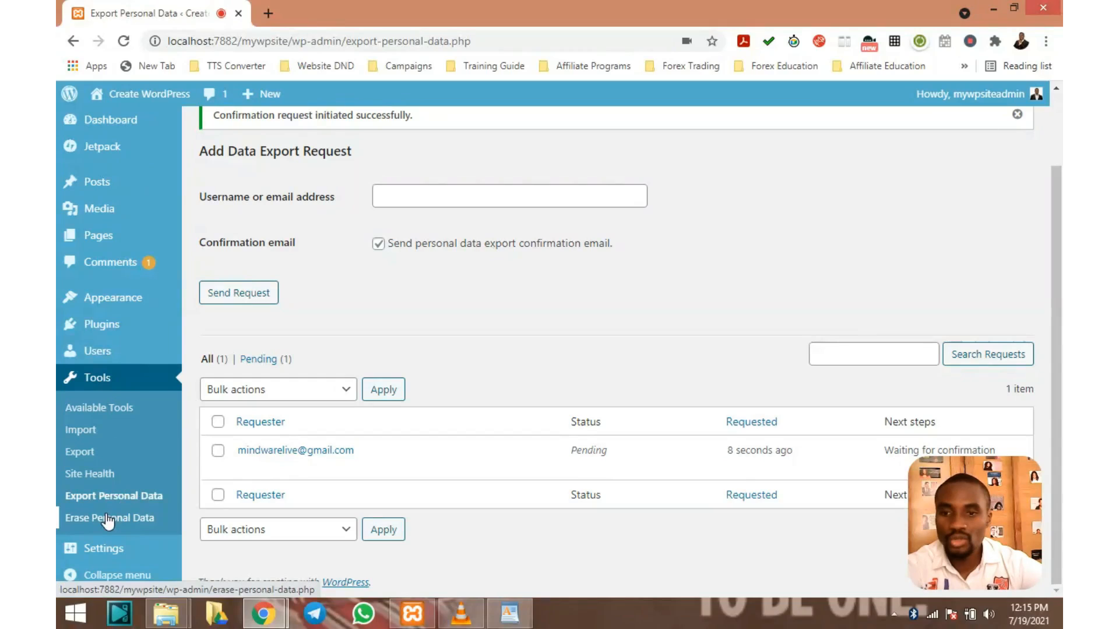
{"action": "left_click", "coordinate": [106, 518]}
{"action": "scroll", "coordinate": [324, 232], "scroll_direction": "up", "scroll_amount": 2}
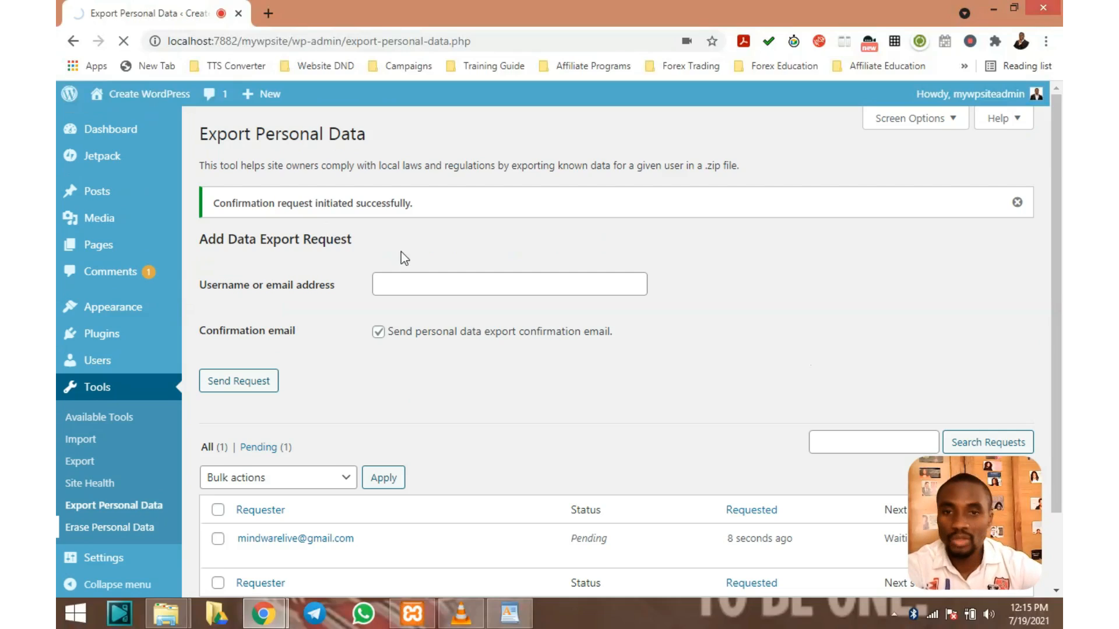
{"action": "scroll", "coordinate": [403, 256], "scroll_direction": "down", "scroll_amount": 2}
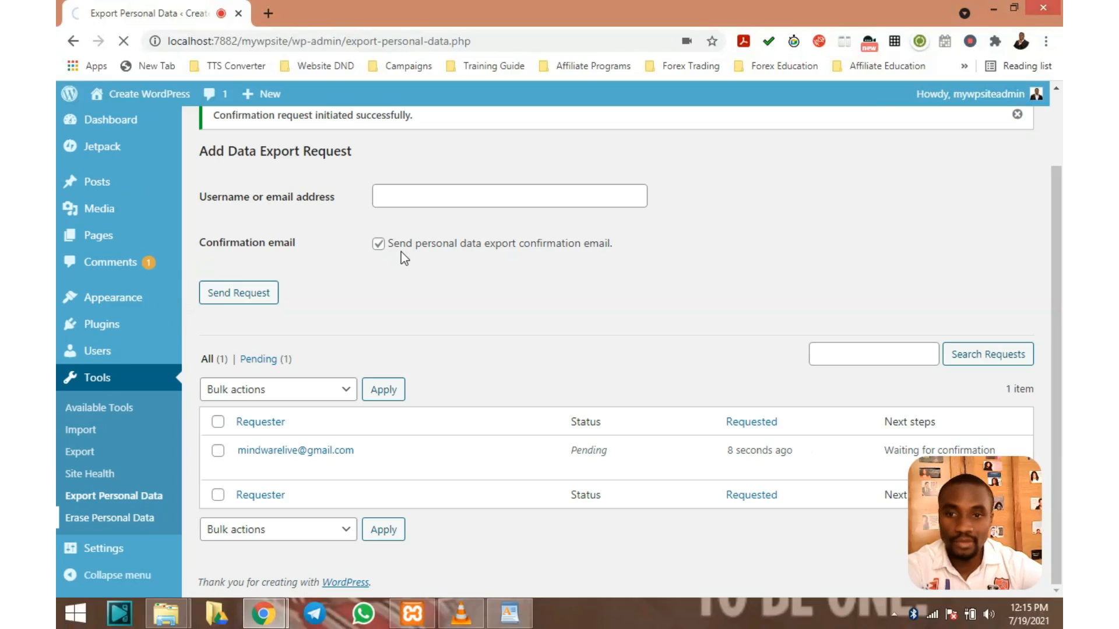
{"action": "scroll", "coordinate": [404, 258], "scroll_direction": "up", "scroll_amount": 2}
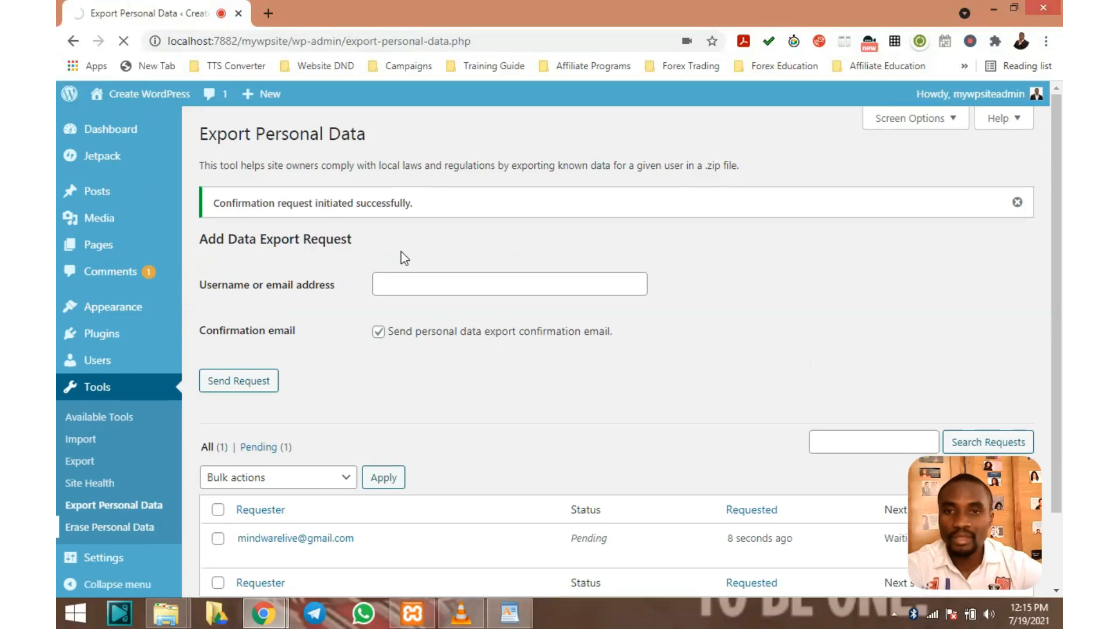
{"action": "scroll", "coordinate": [401, 252], "scroll_direction": "down", "scroll_amount": 2}
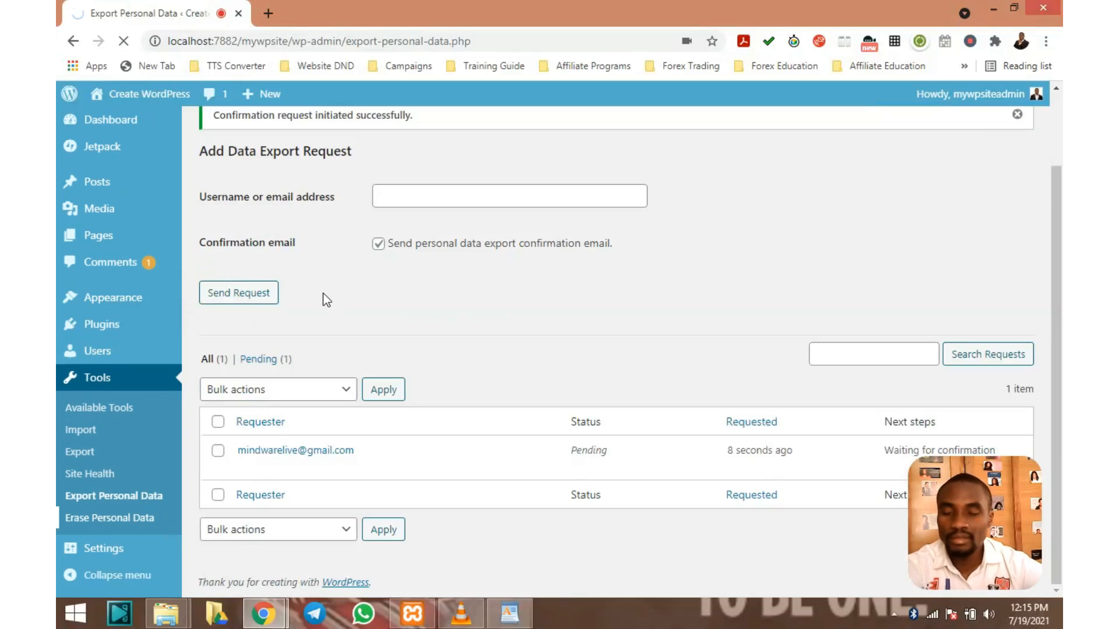
{"action": "scroll", "coordinate": [335, 288], "scroll_direction": "up", "scroll_amount": 2}
{"action": "scroll", "coordinate": [341, 289], "scroll_direction": "up", "scroll_amount": 1}
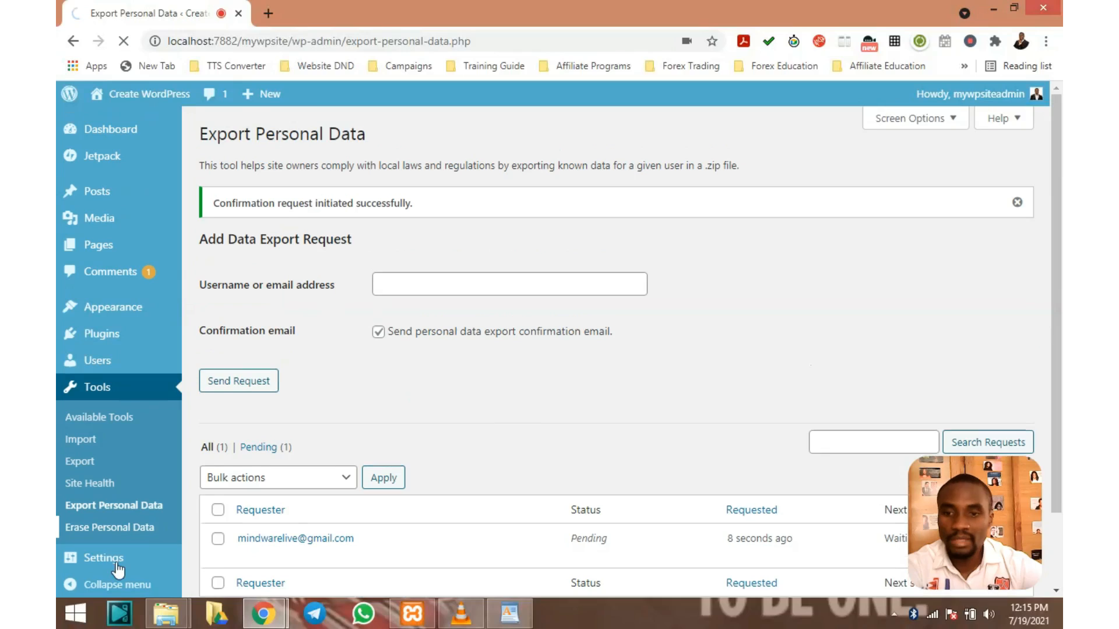
Go to Erase Personal Data and dismiss the e-mail autofill, leaving the form blank
{"action": "left_click", "coordinate": [114, 532]}
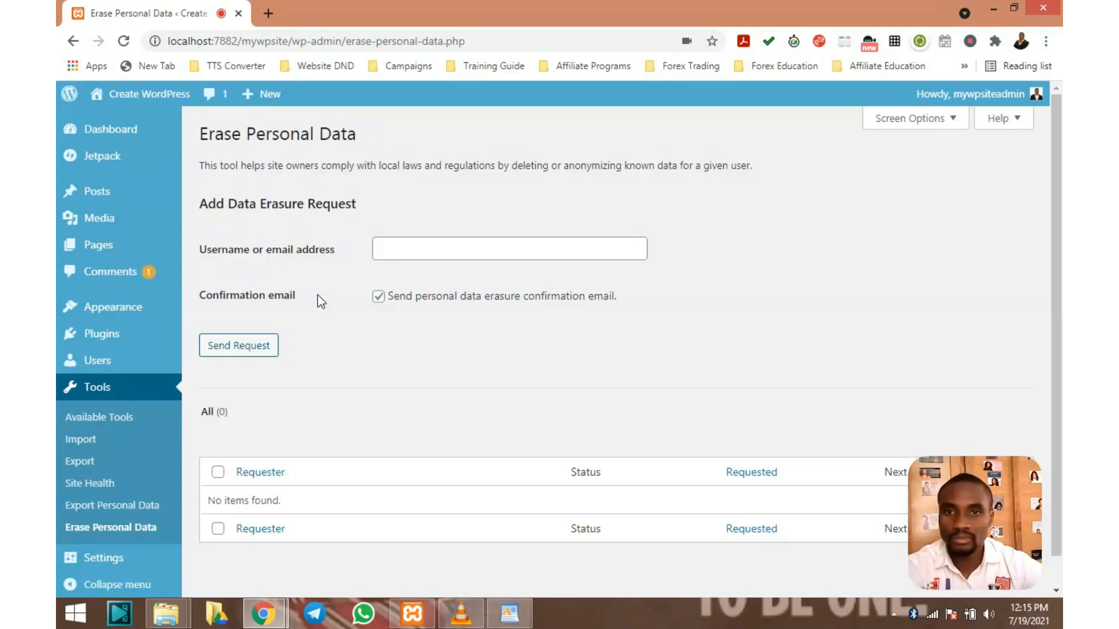
{"action": "scroll", "coordinate": [317, 291], "scroll_direction": "down", "scroll_amount": 1}
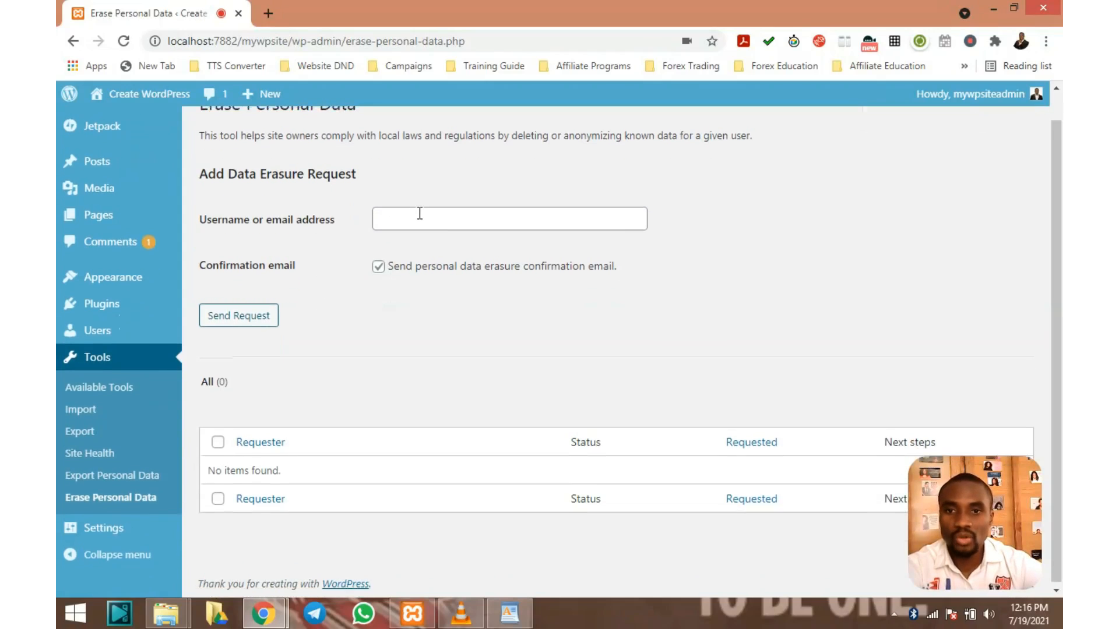
{"action": "scroll", "coordinate": [420, 213], "scroll_direction": "up", "scroll_amount": 1}
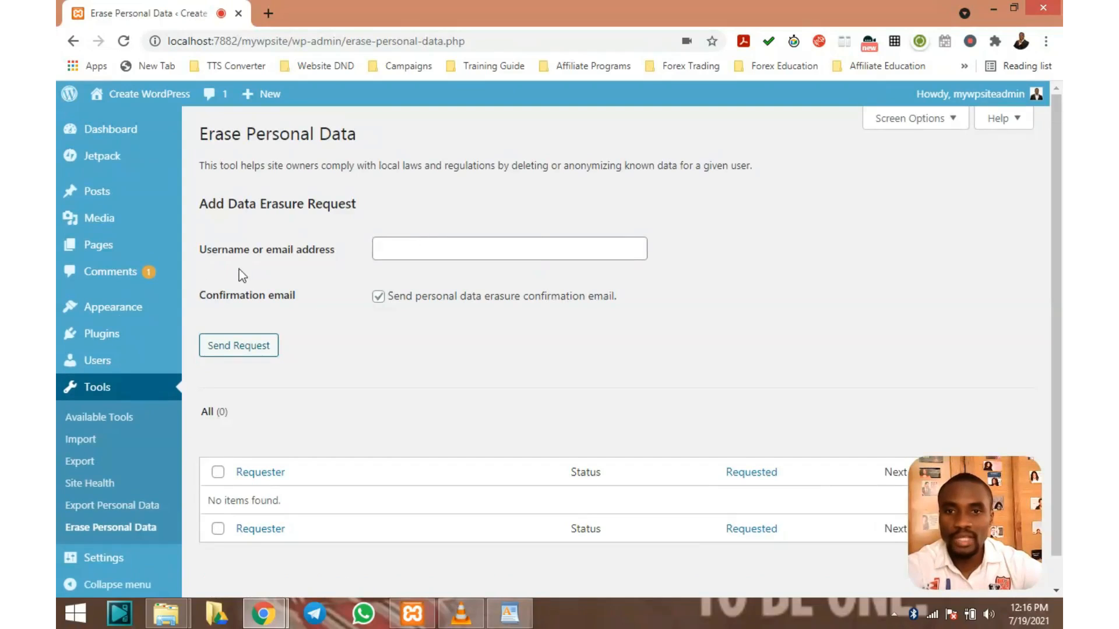
{"action": "left_click", "coordinate": [433, 253]}
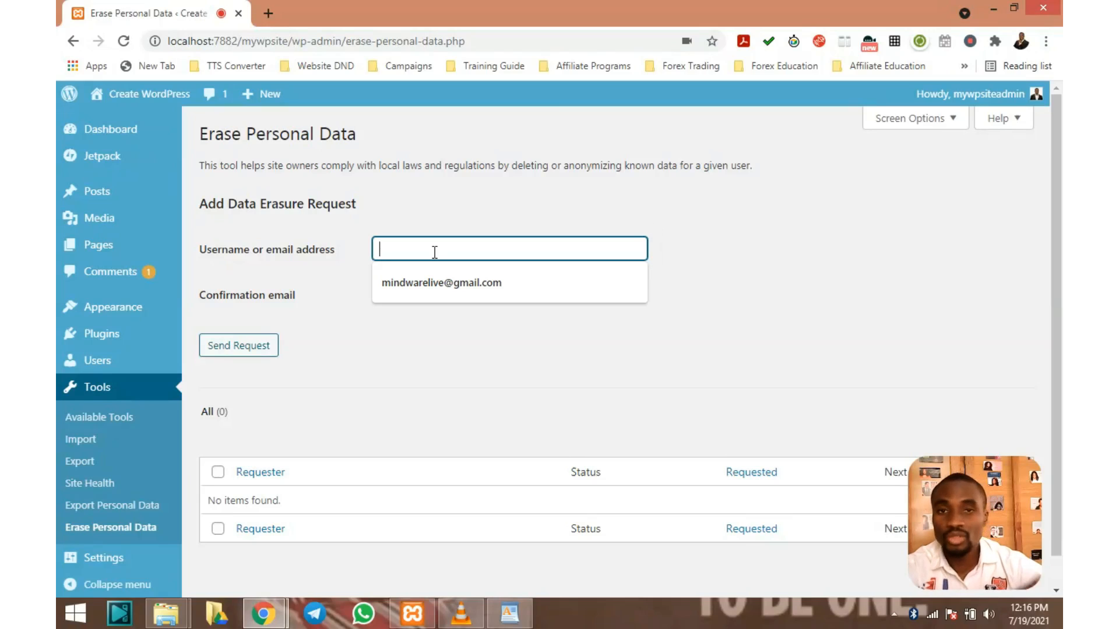
{"action": "left_click", "coordinate": [454, 208]}
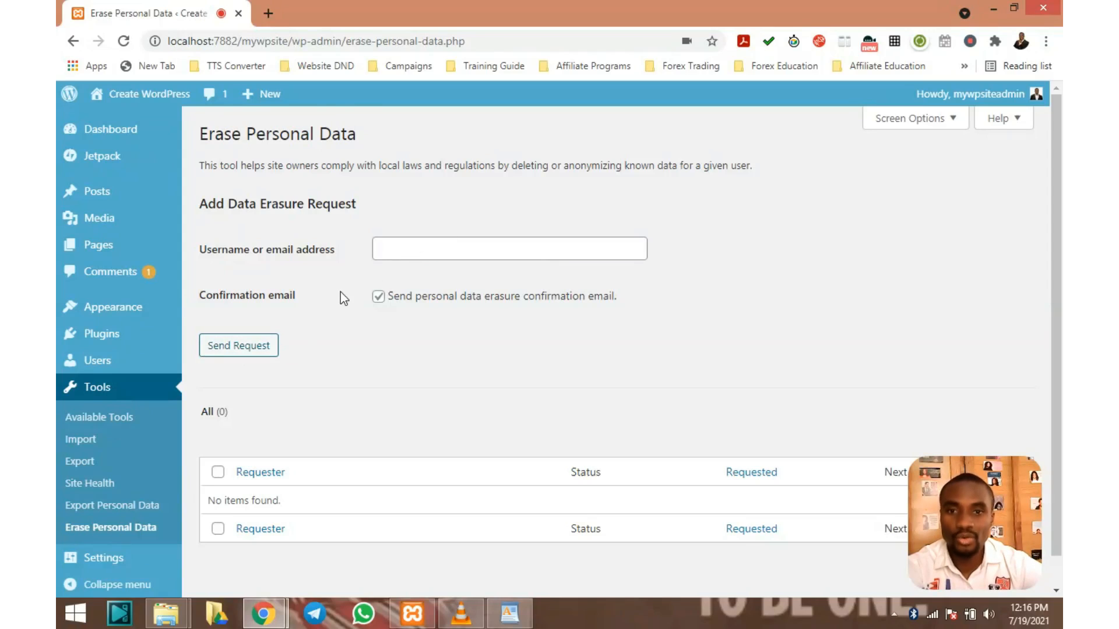
{"action": "scroll", "coordinate": [340, 292], "scroll_direction": "down", "scroll_amount": 1}
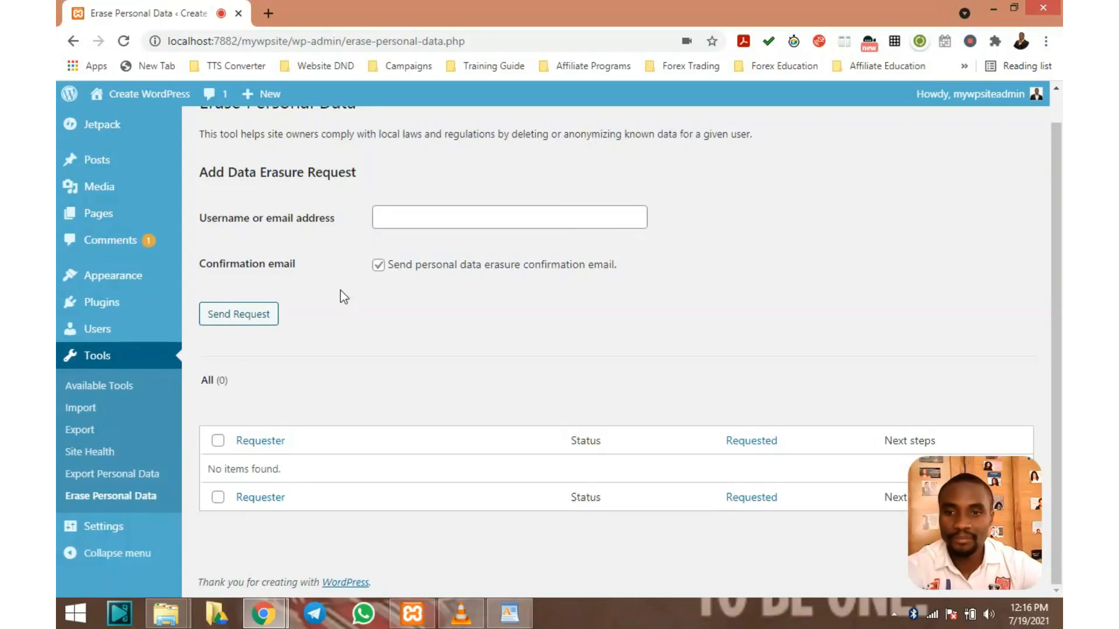
{"action": "scroll", "coordinate": [340, 290], "scroll_direction": "up", "scroll_amount": 1}
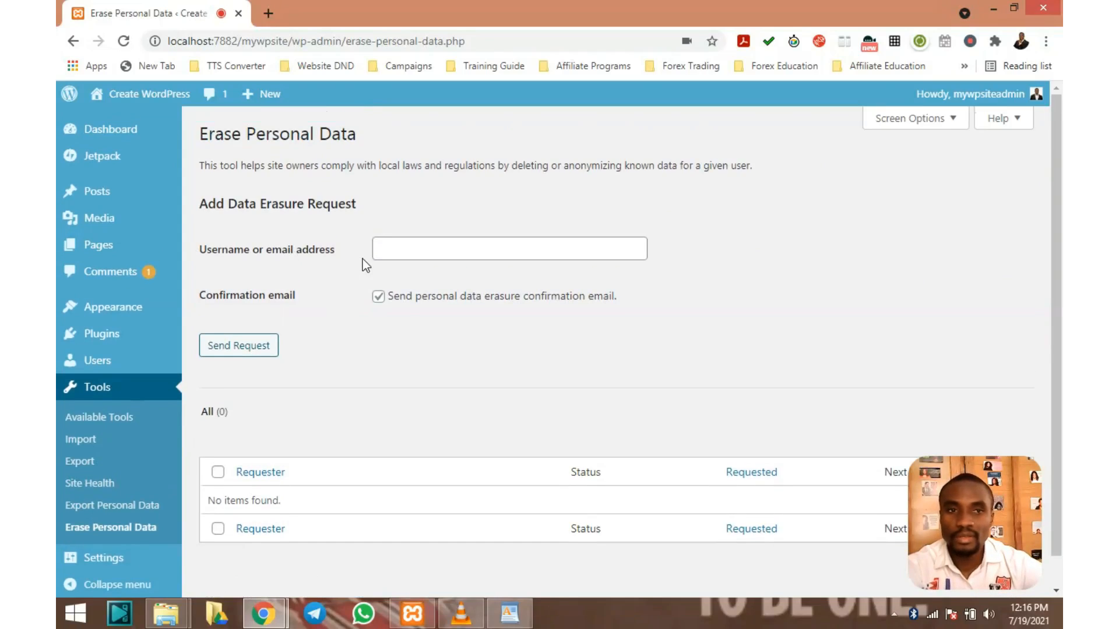
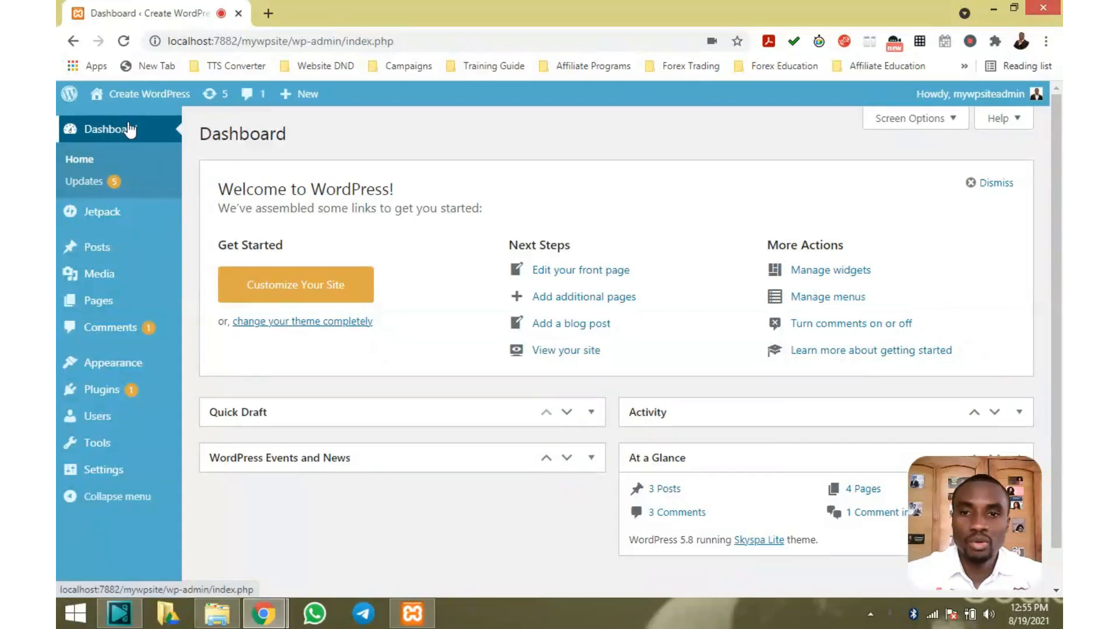
Go to Settings > General from the admin sidebar
{"action": "mouse_move", "coordinate": [109, 469]}
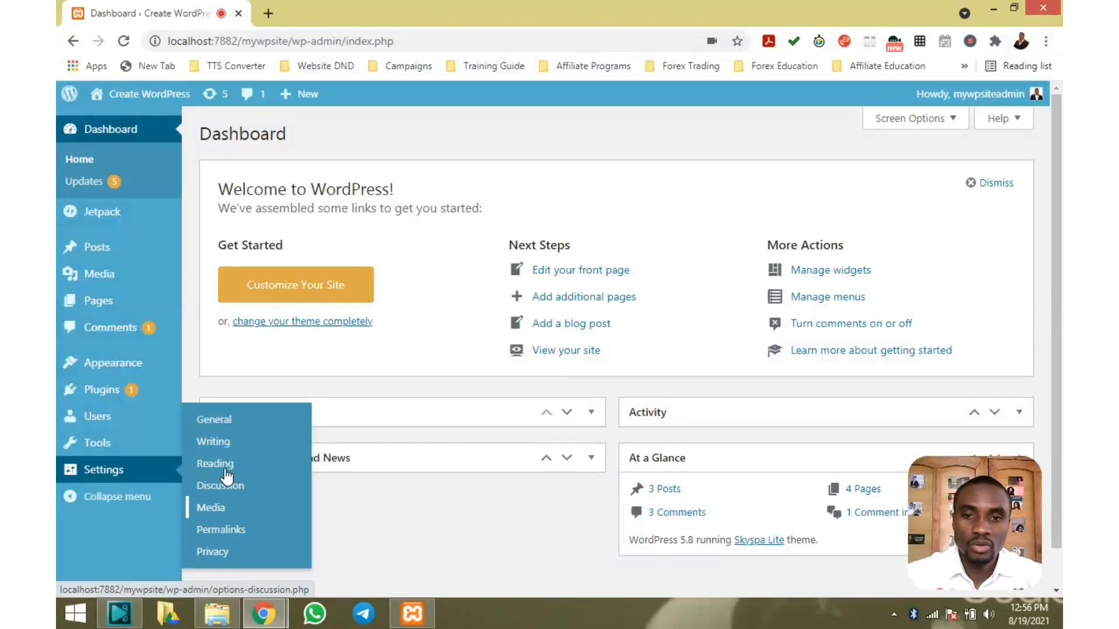
{"action": "left_click", "coordinate": [220, 424]}
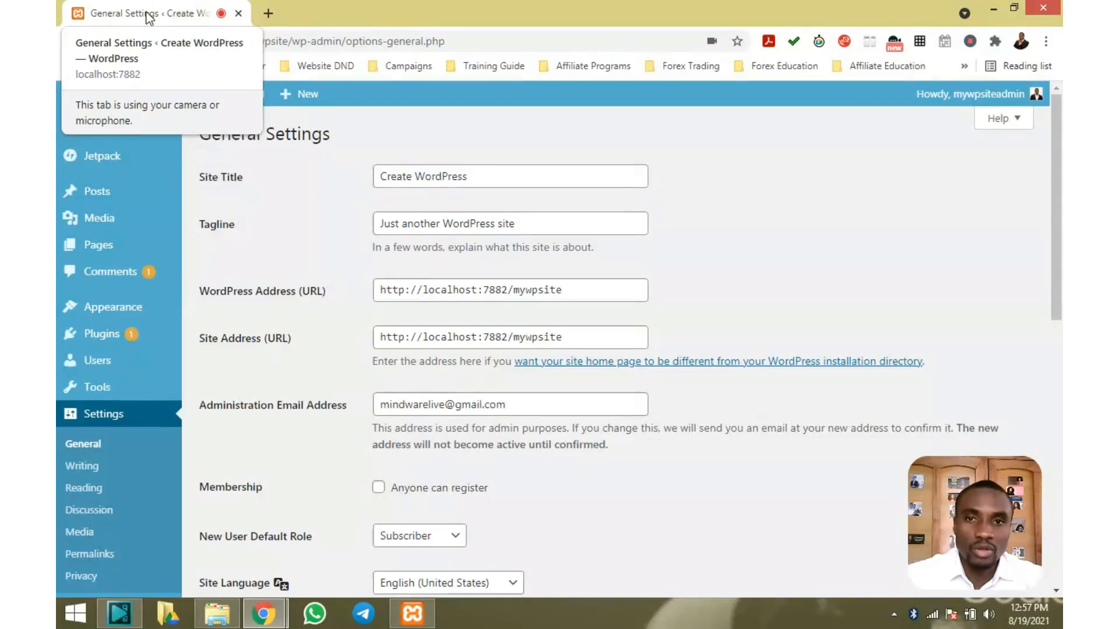
Review the General Settings: site title 'Create WordPress' and tagline 'Just another WordPress site'
{"action": "mouse_move", "coordinate": [149, 96]}
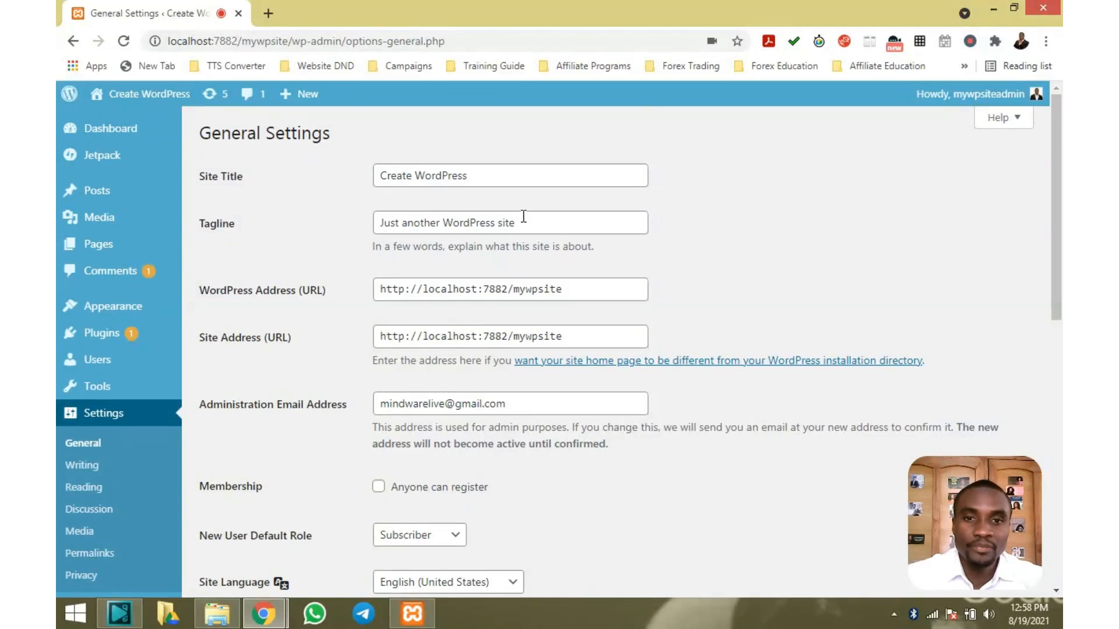
{"action": "scroll", "coordinate": [383, 202], "scroll_direction": "down", "scroll_amount": 1}
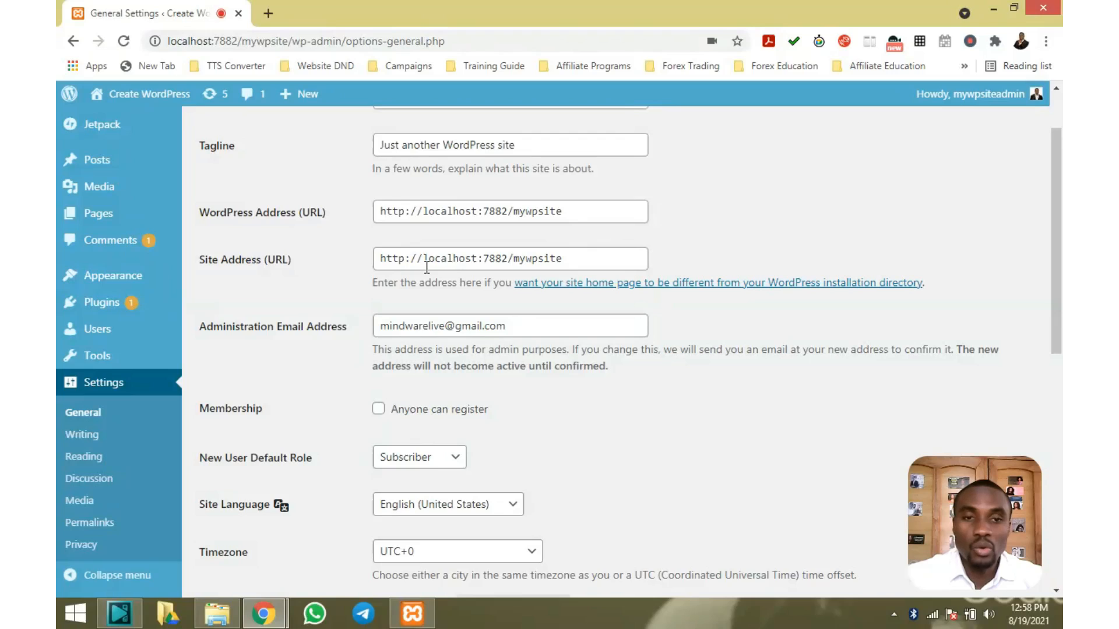
{"action": "scroll", "coordinate": [471, 259], "scroll_direction": "down", "scroll_amount": 1}
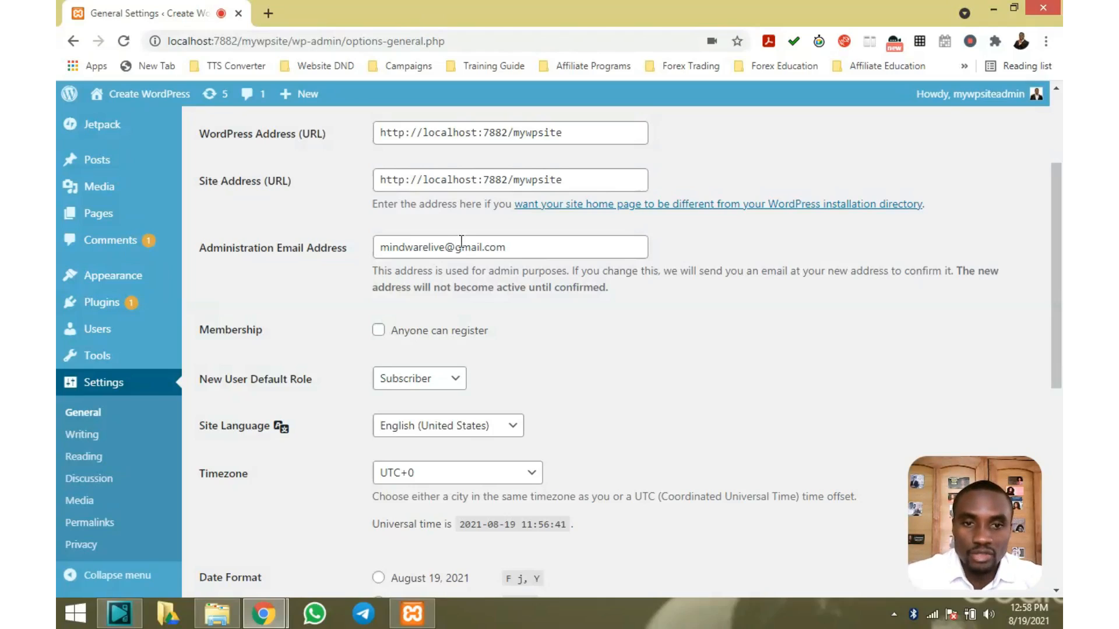
{"action": "scroll", "coordinate": [464, 240], "scroll_direction": "down", "scroll_amount": 1}
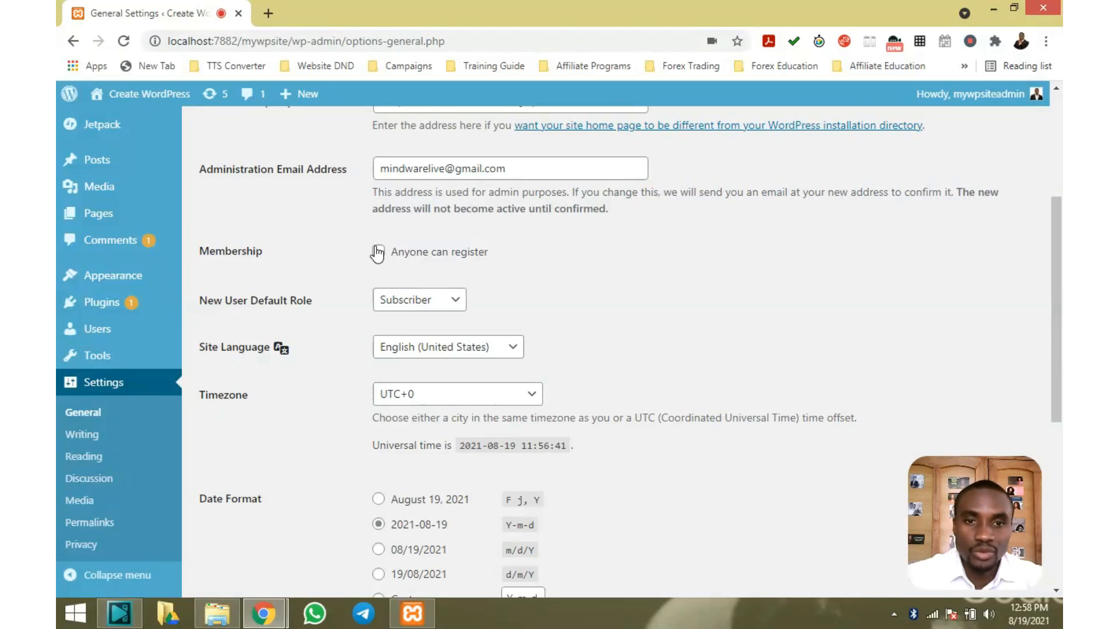
{"action": "scroll", "coordinate": [427, 256], "scroll_direction": "down", "scroll_amount": 1}
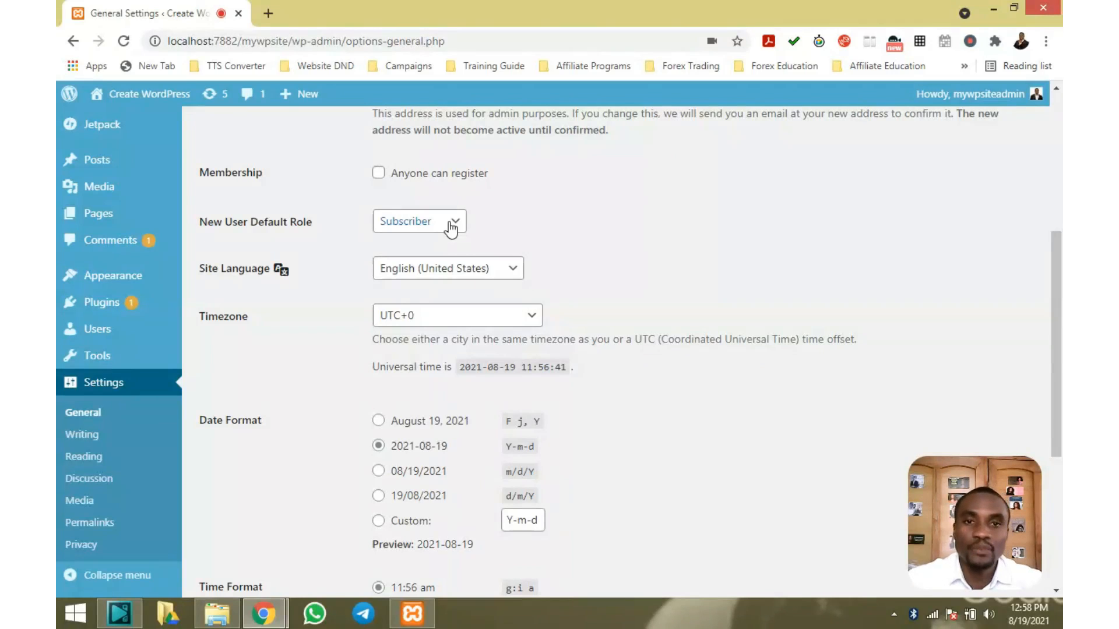
{"action": "scroll", "coordinate": [452, 228], "scroll_direction": "up", "scroll_amount": 1}
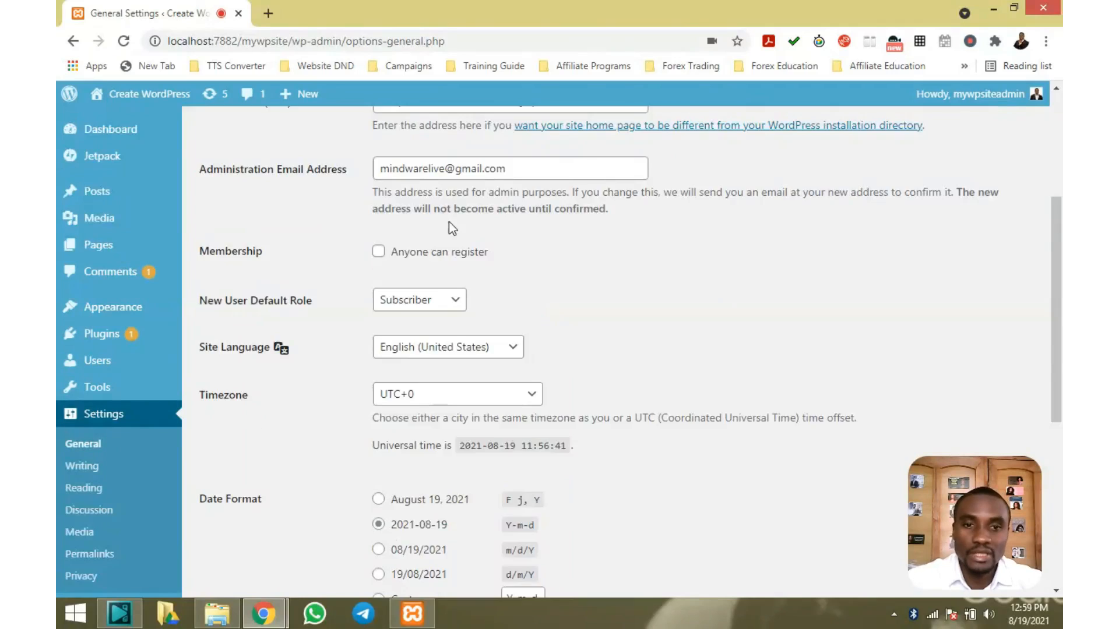
{"action": "scroll", "coordinate": [453, 228], "scroll_direction": "down", "scroll_amount": 1}
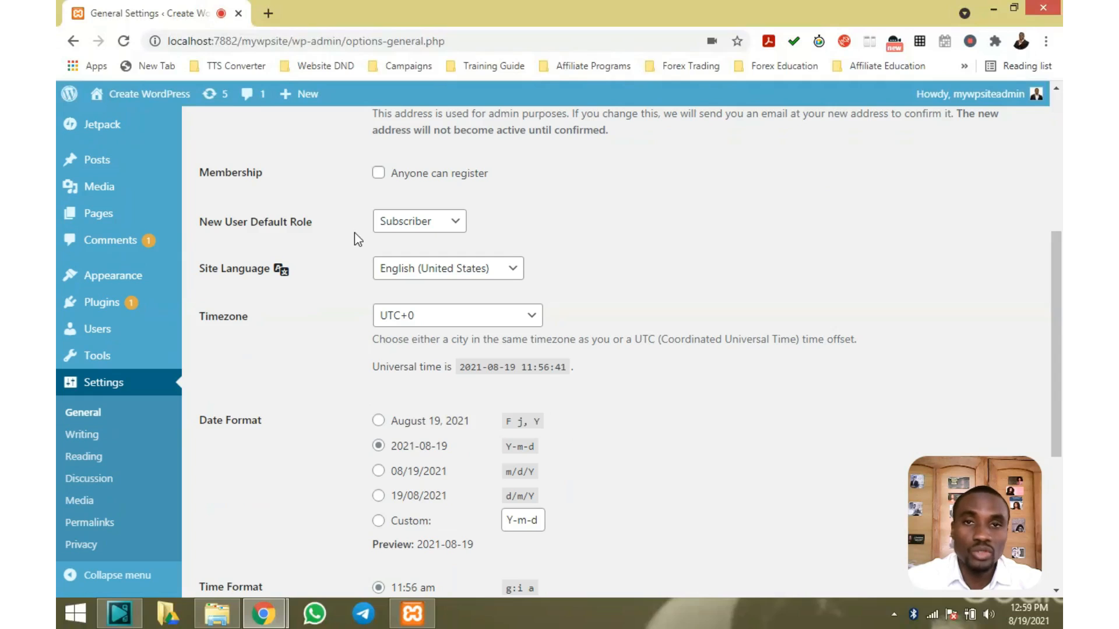
{"action": "left_click", "coordinate": [456, 226]}
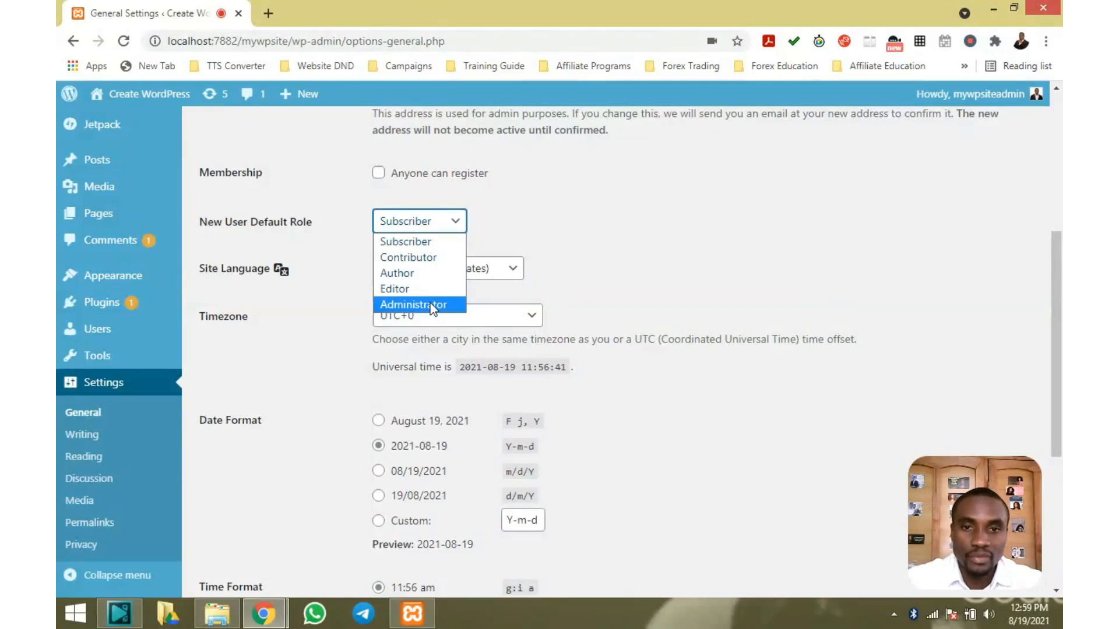
{"action": "left_click", "coordinate": [487, 219]}
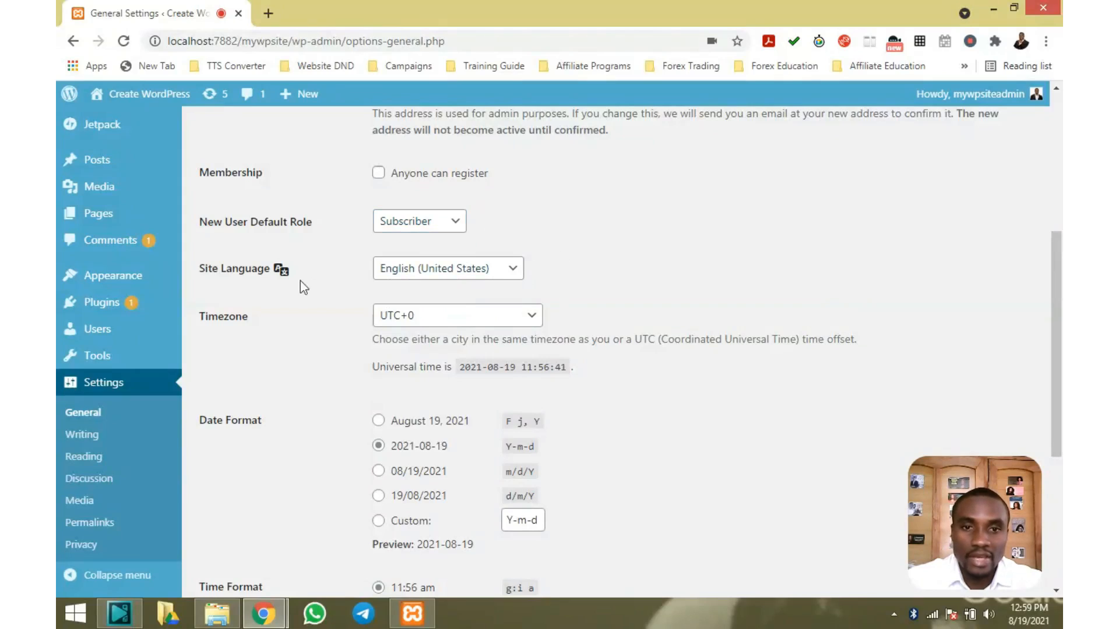
{"action": "scroll", "coordinate": [478, 283], "scroll_direction": "down", "scroll_amount": 1}
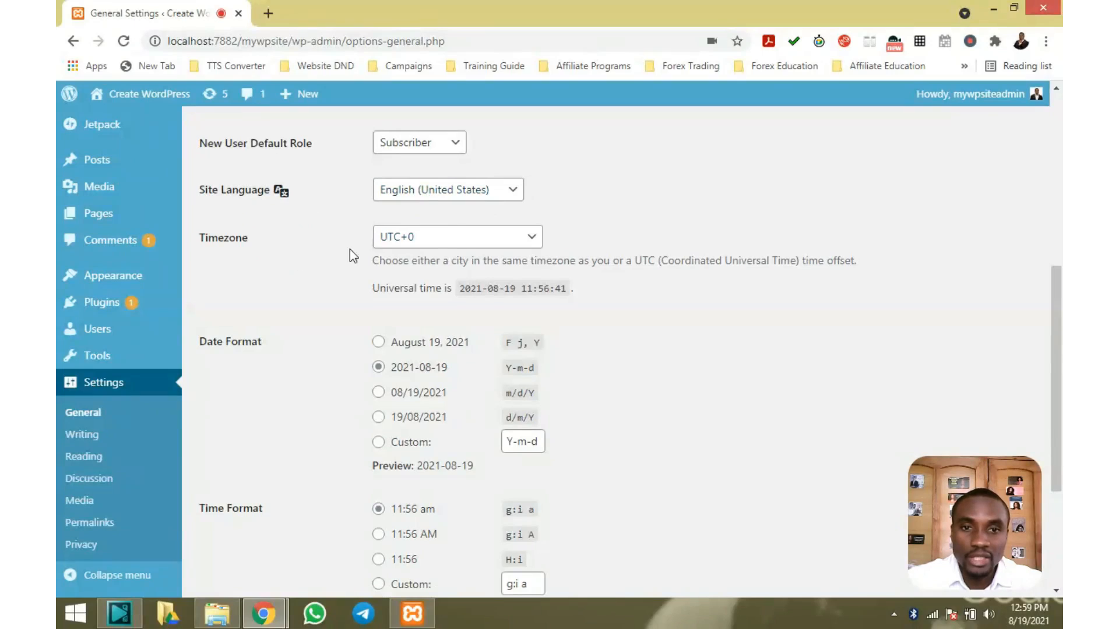
{"action": "left_click", "coordinate": [533, 239]}
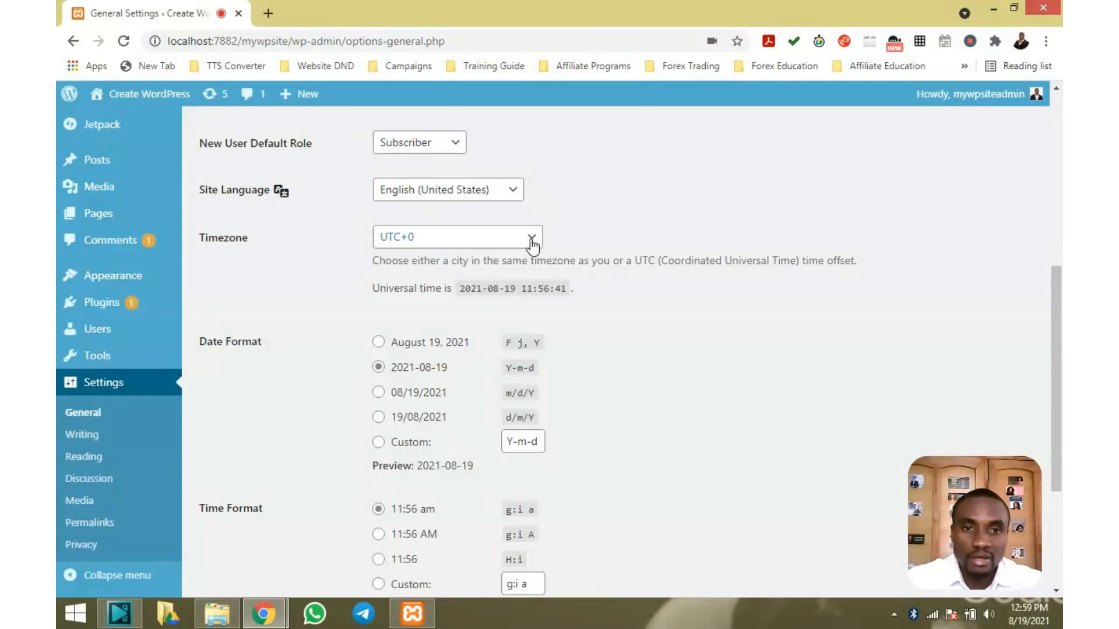
{"action": "left_click", "coordinate": [532, 243]}
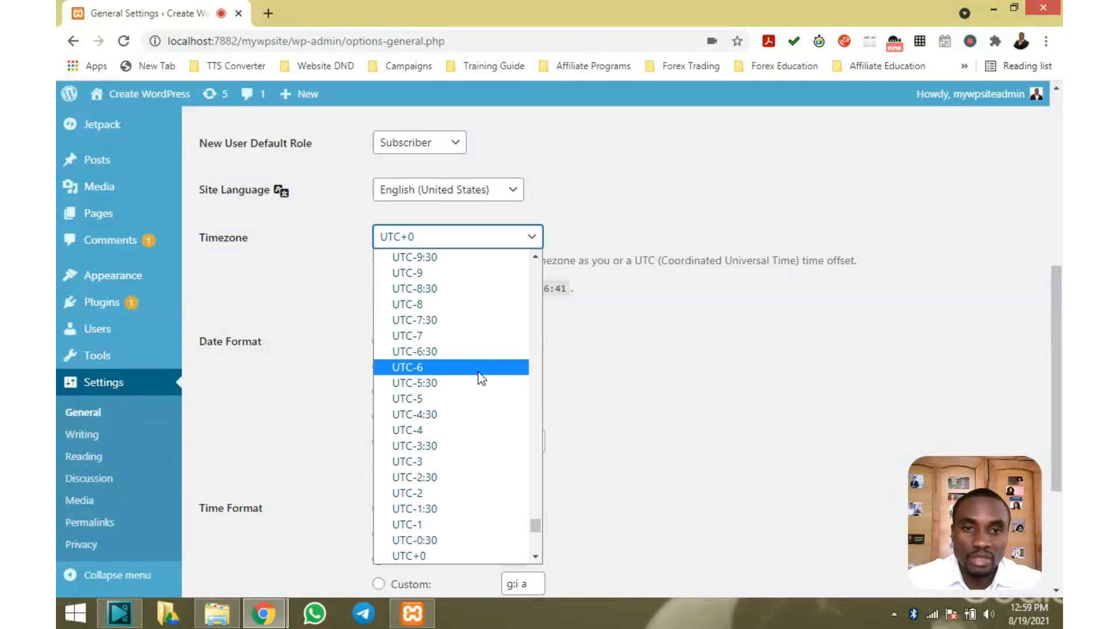
{"action": "left_click", "coordinate": [602, 309]}
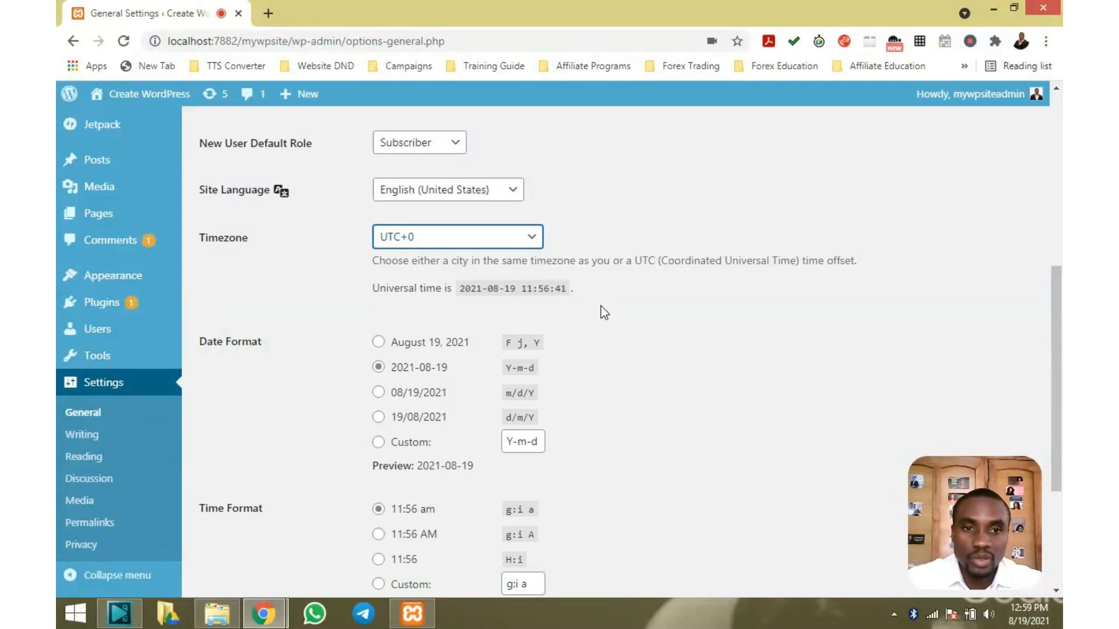
{"action": "scroll", "coordinate": [600, 305], "scroll_direction": "down", "scroll_amount": 1}
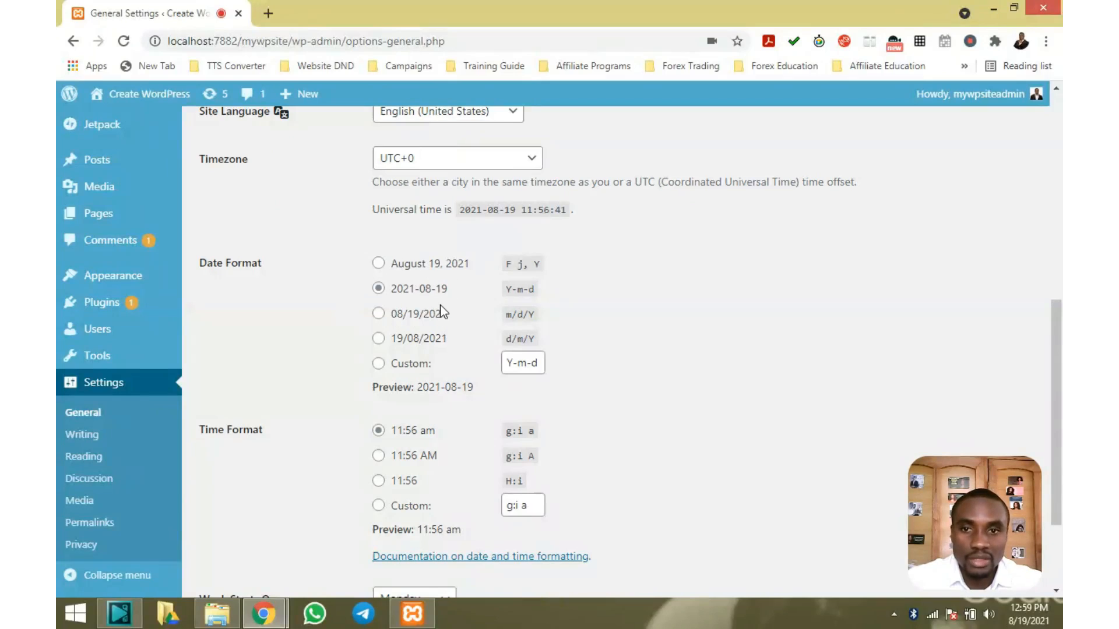
{"action": "scroll", "coordinate": [440, 305], "scroll_direction": "up", "scroll_amount": 5}
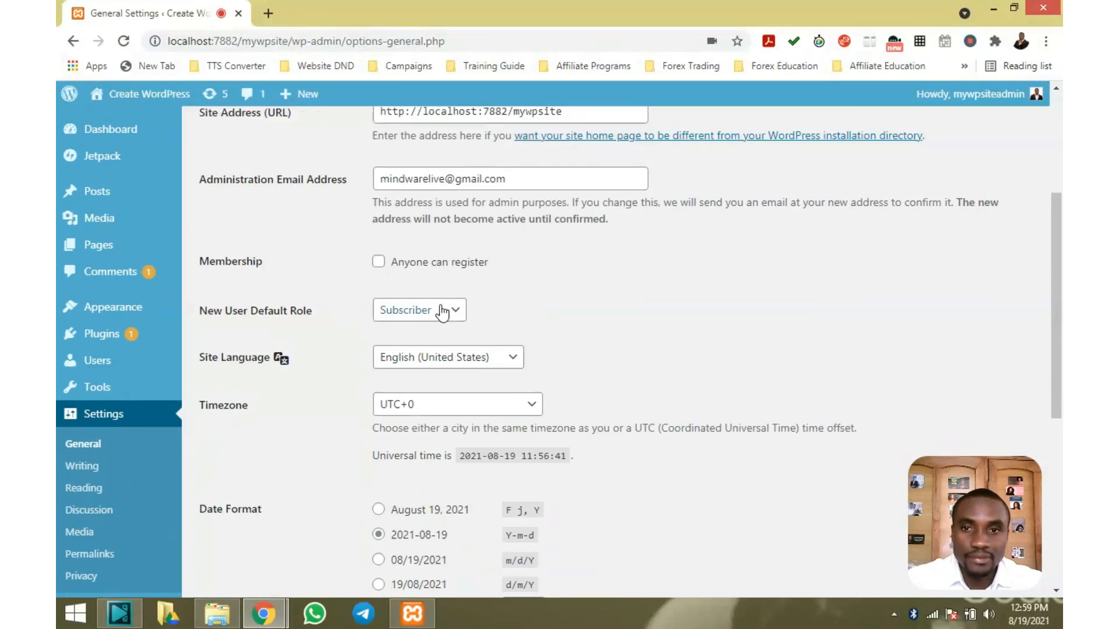
{"action": "scroll", "coordinate": [441, 314], "scroll_direction": "up", "scroll_amount": 3}
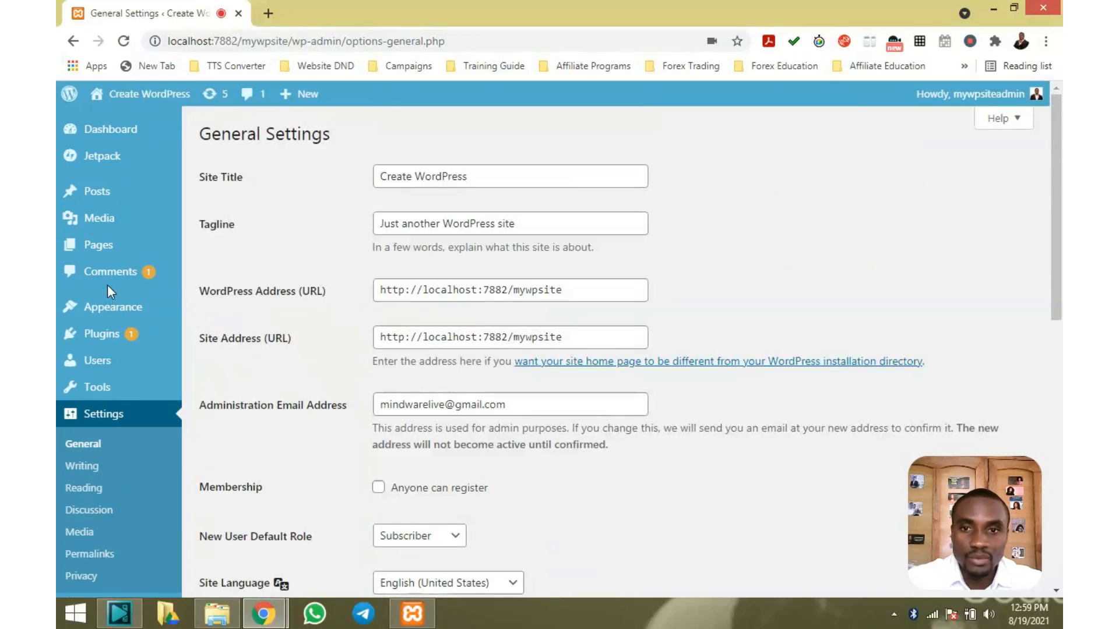
Open Posts > All Posts, listing Hello, My New Post and Hello world!
{"action": "mouse_move", "coordinate": [102, 196]}
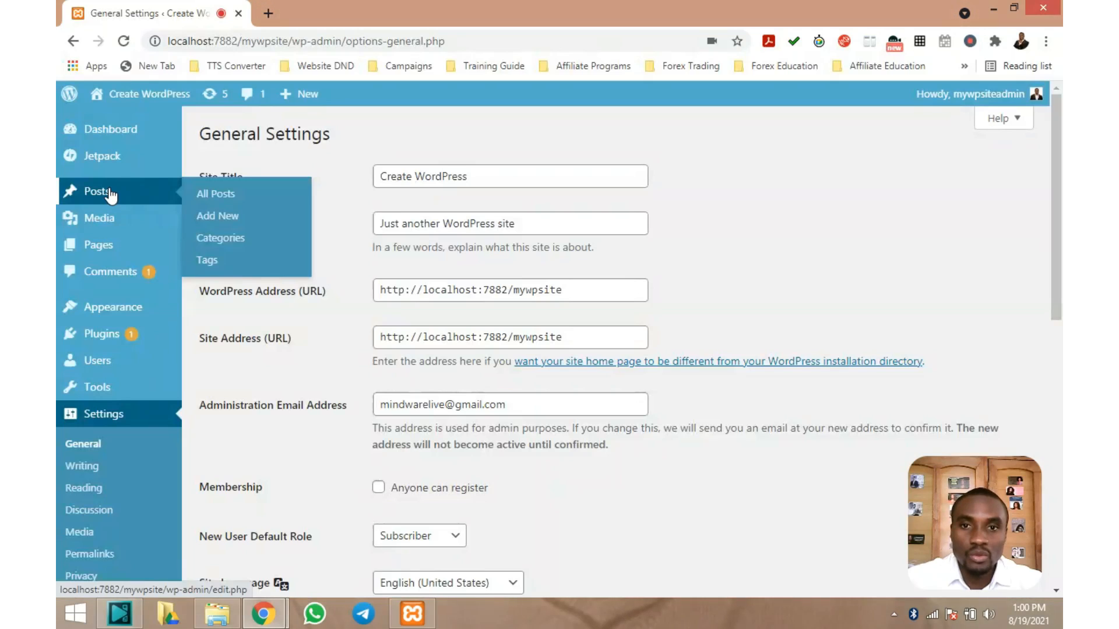
{"action": "left_click", "coordinate": [224, 195]}
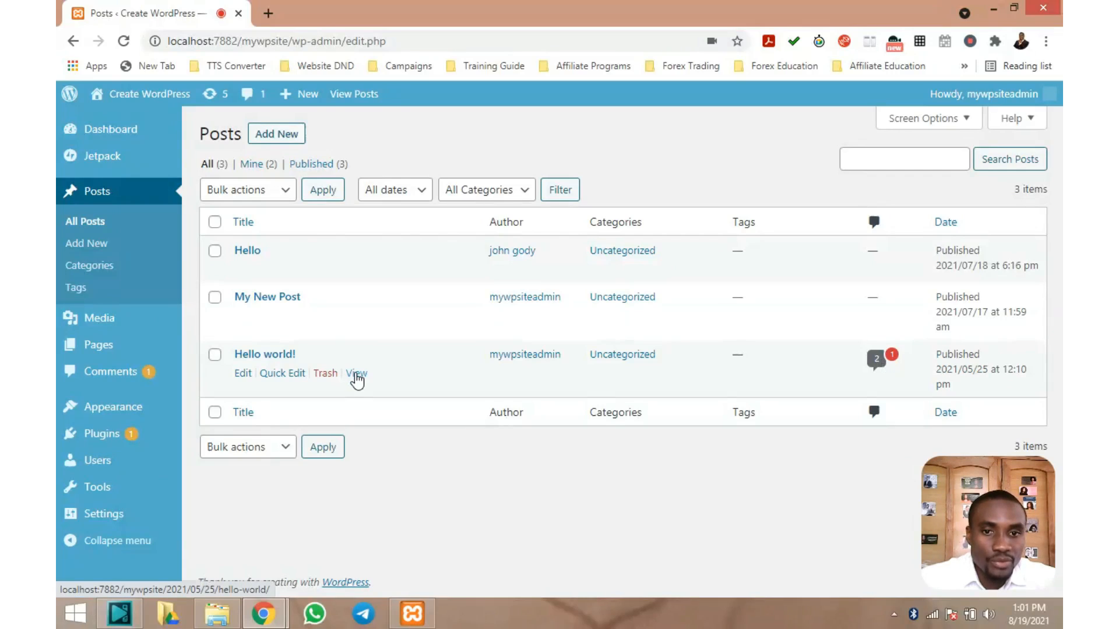
View the 'Hello world!' post, which has 2 comments, on the live site
{"action": "left_click", "coordinate": [357, 374]}
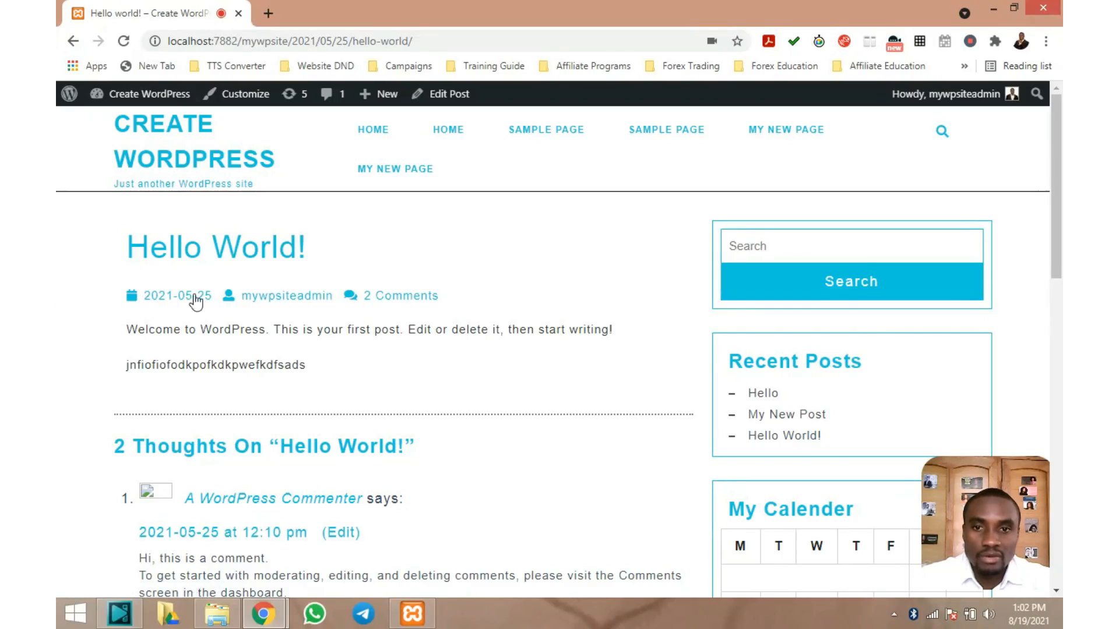
Read through the Hello World! post dated 2021-05-25, then return to the Dashboard
{"action": "scroll", "coordinate": [195, 300], "scroll_direction": "down", "scroll_amount": 5}
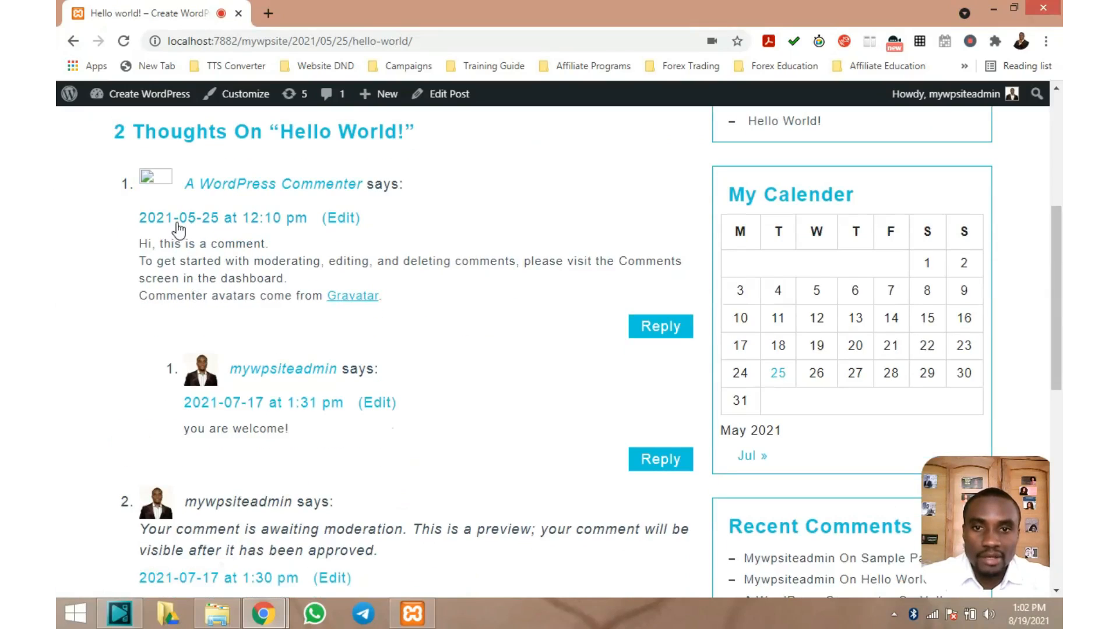
{"action": "scroll", "coordinate": [188, 229], "scroll_direction": "down", "scroll_amount": 1}
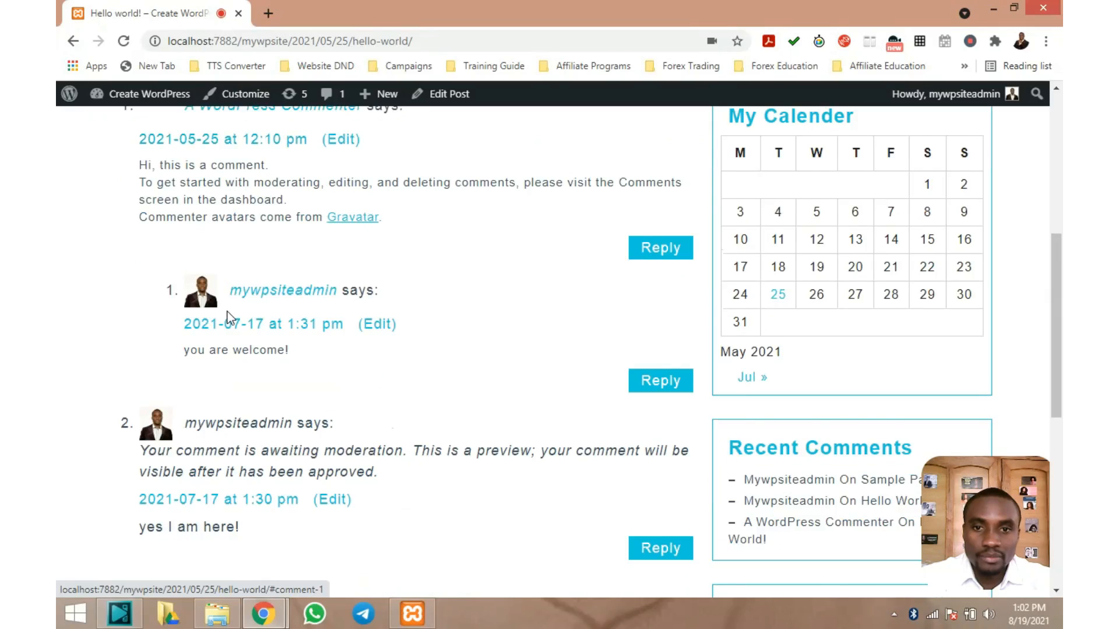
{"action": "scroll", "coordinate": [229, 318], "scroll_direction": "down", "scroll_amount": 1}
{"action": "scroll", "coordinate": [322, 289], "scroll_direction": "up", "scroll_amount": 3}
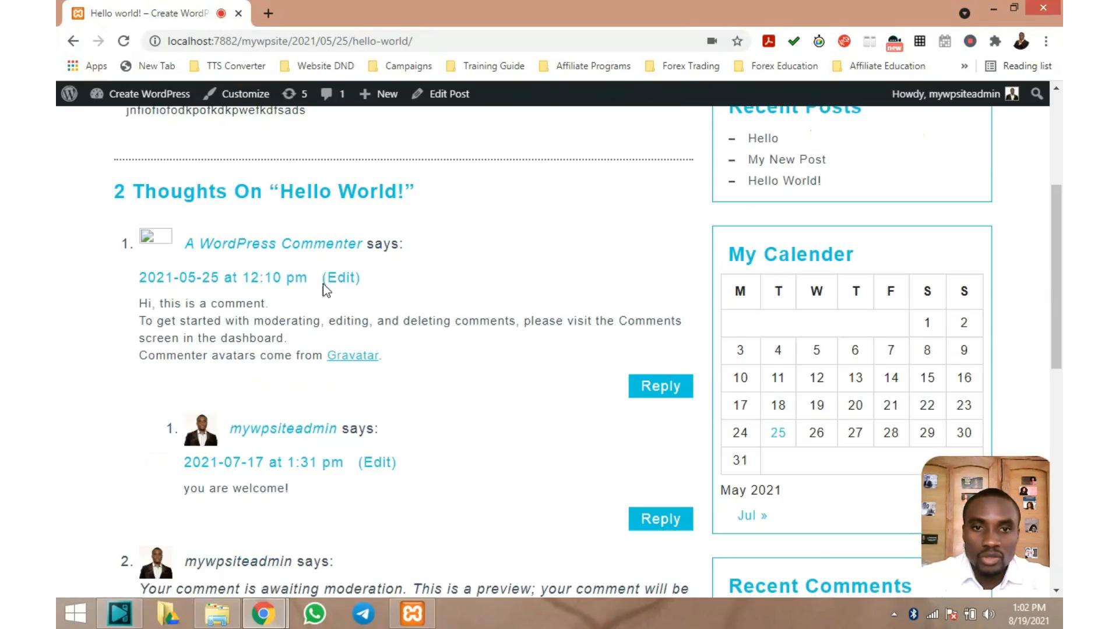
{"action": "scroll", "coordinate": [324, 290], "scroll_direction": "up", "scroll_amount": 3}
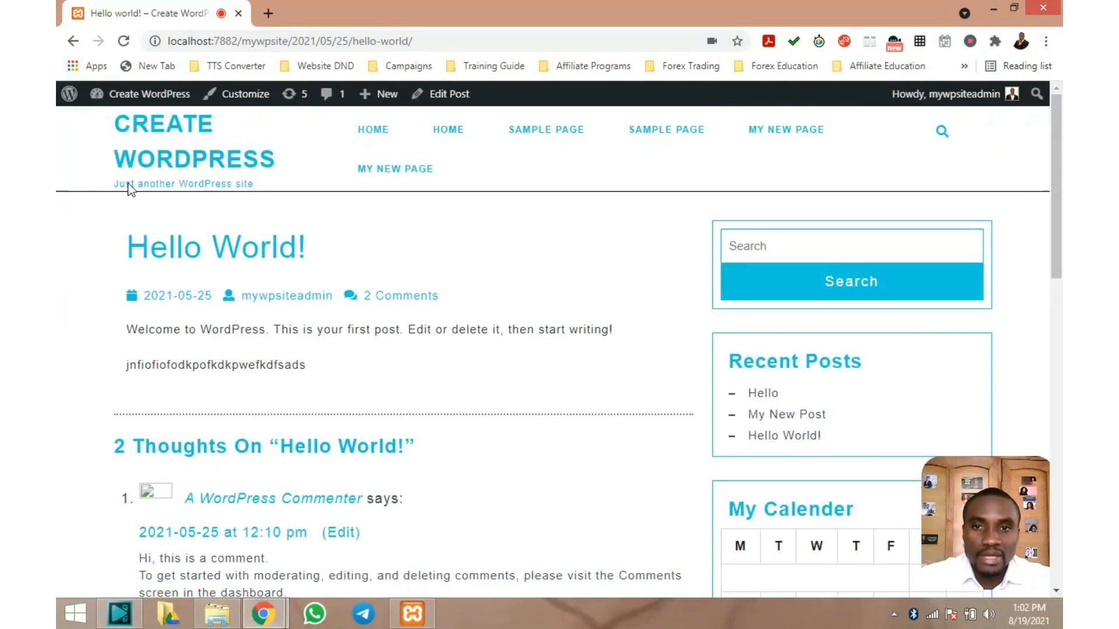
{"action": "mouse_move", "coordinate": [137, 97]}
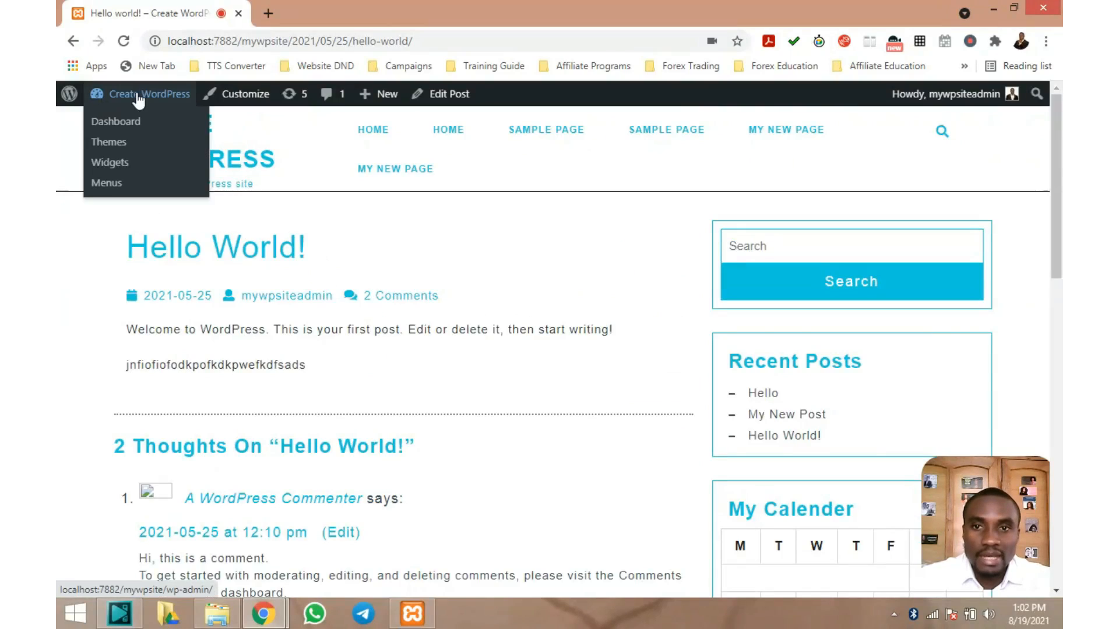
{"action": "left_click", "coordinate": [125, 125]}
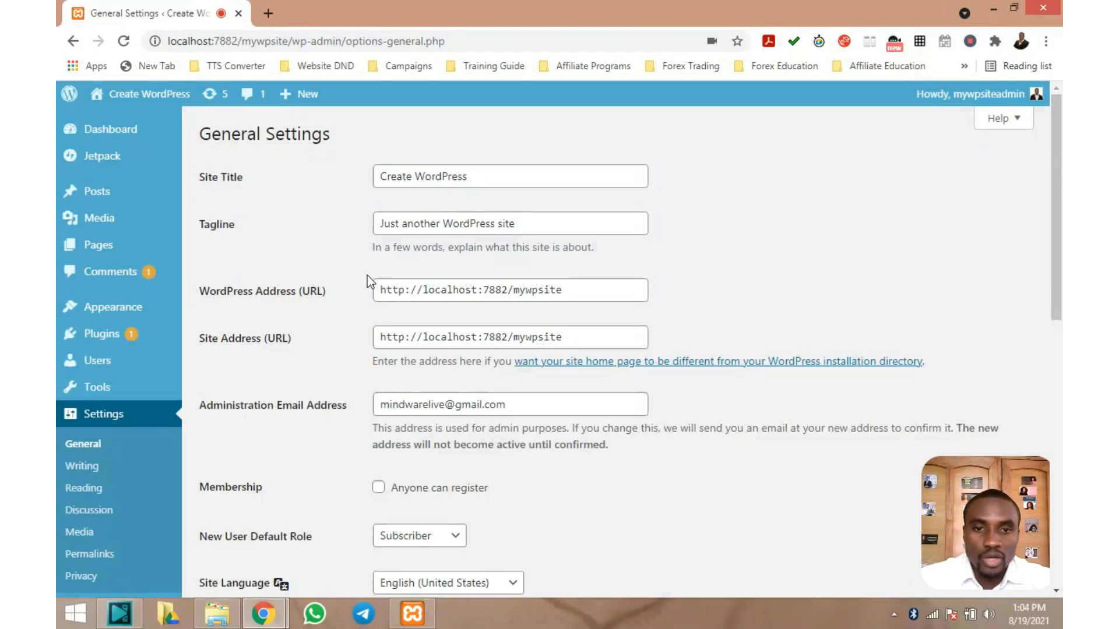
Set the date format to the 'F j, Y' style (August 19, 2021) and save
{"action": "scroll", "coordinate": [367, 275], "scroll_direction": "down", "scroll_amount": 8}
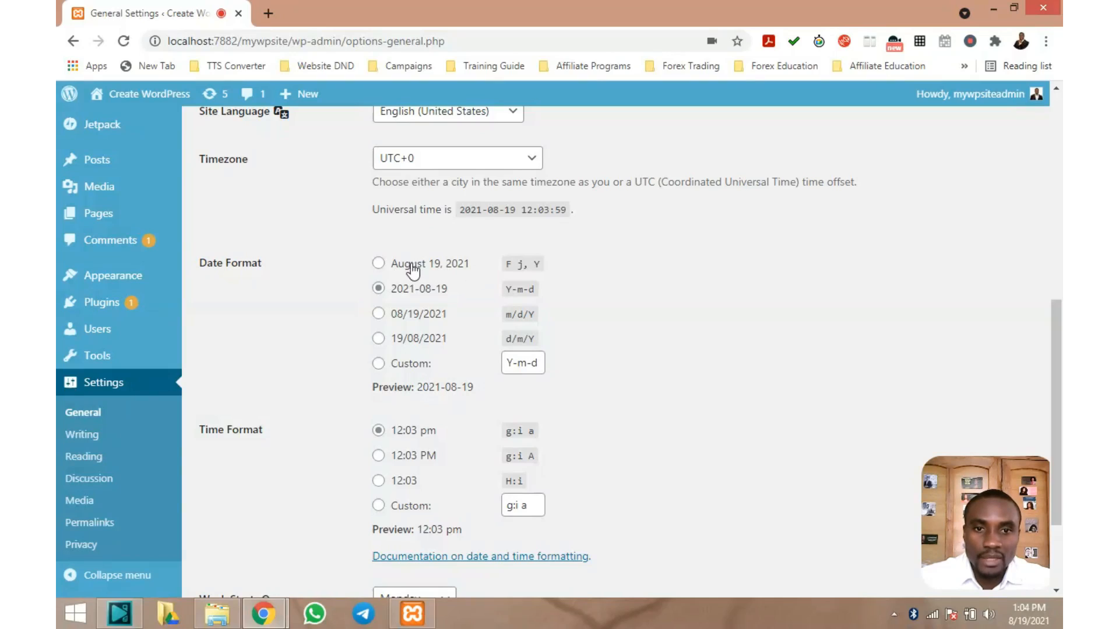
{"action": "left_click", "coordinate": [379, 264]}
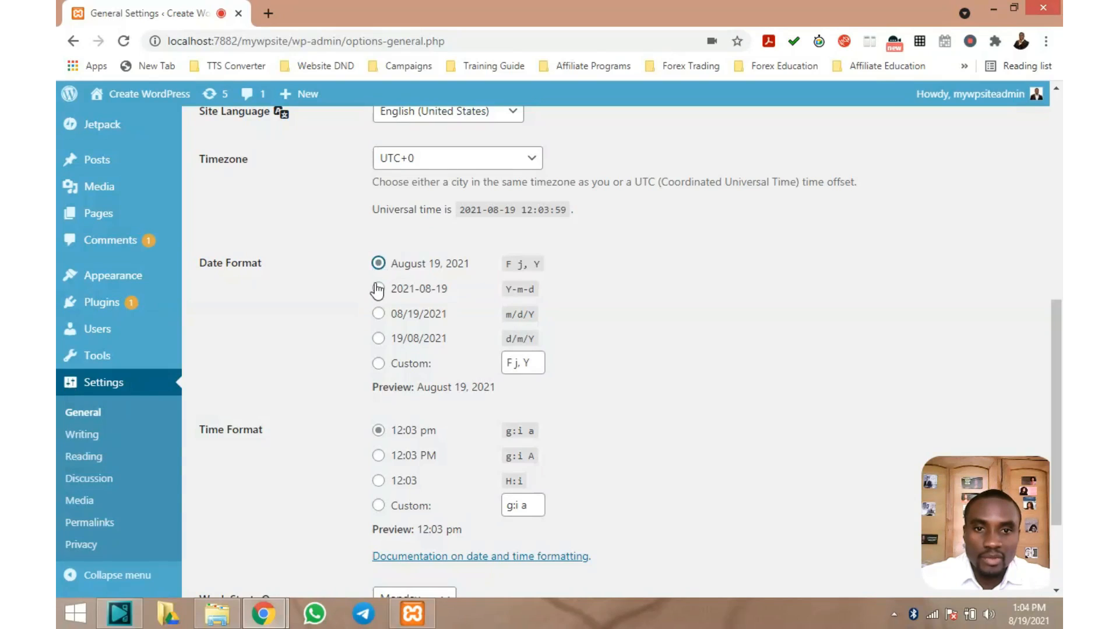
{"action": "scroll", "coordinate": [378, 290], "scroll_direction": "down", "scroll_amount": 2}
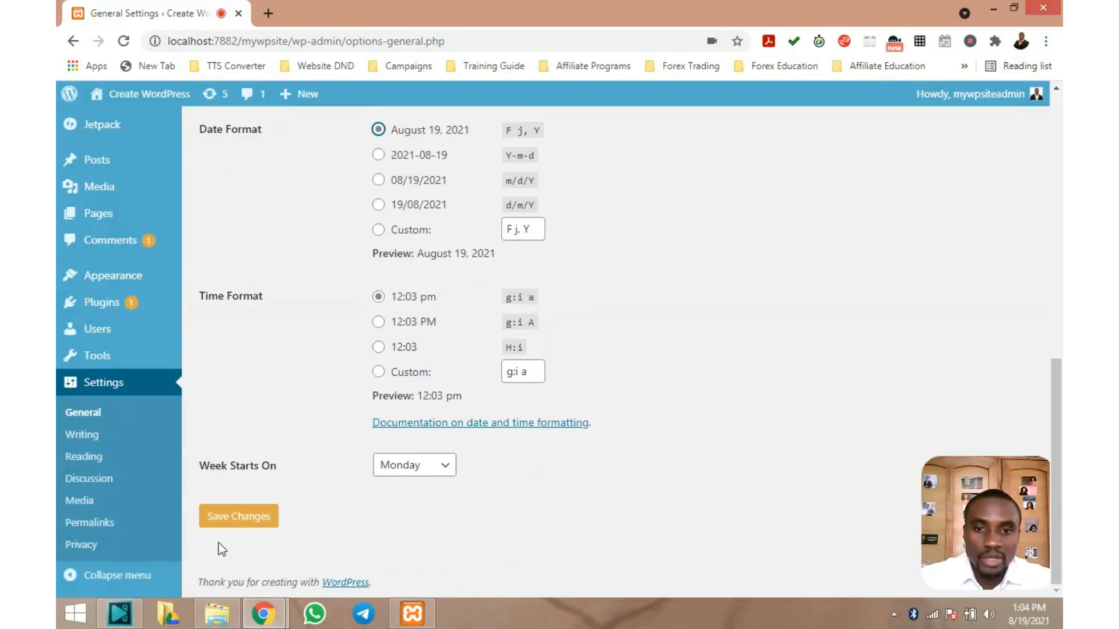
{"action": "left_click", "coordinate": [237, 517]}
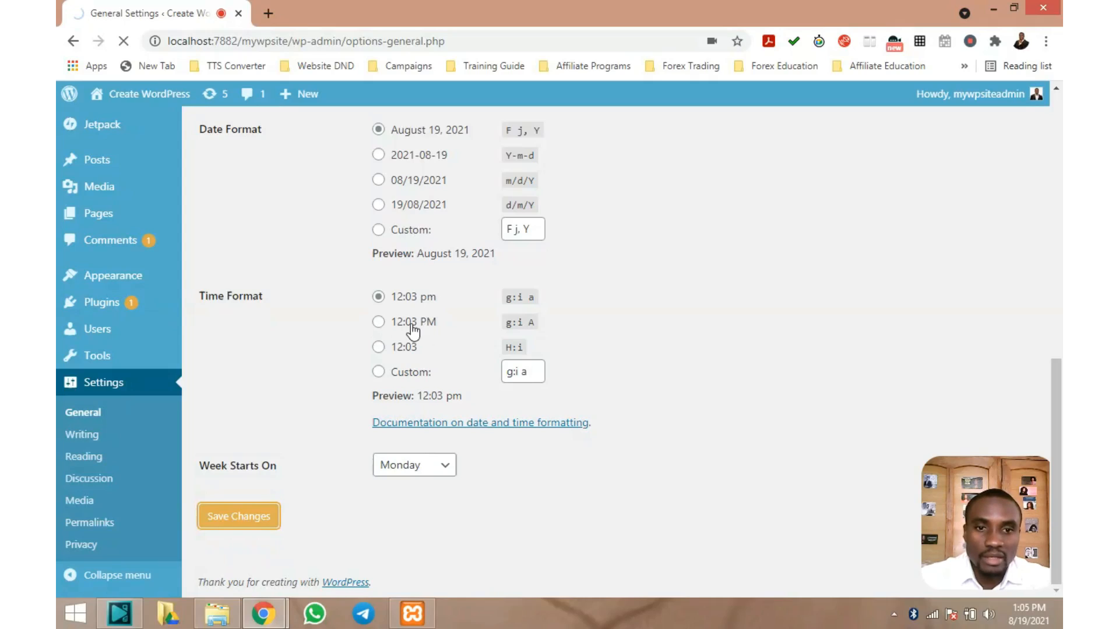
Set the time format to the 'g:i A' style (12:03 PM) and save
{"action": "left_click", "coordinate": [381, 322]}
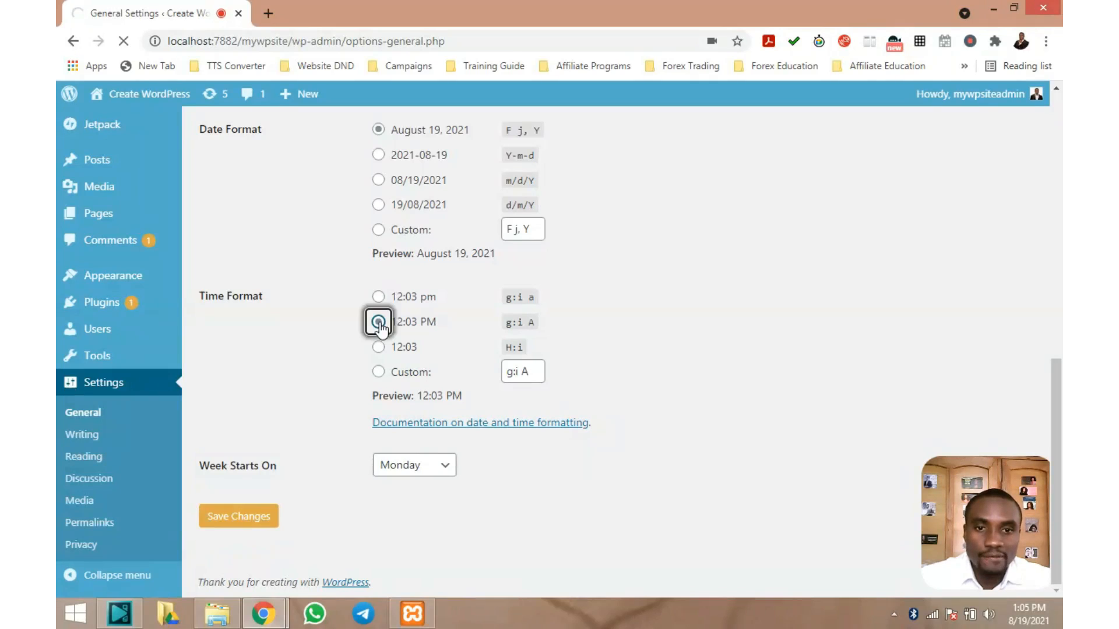
{"action": "left_click", "coordinate": [248, 516]}
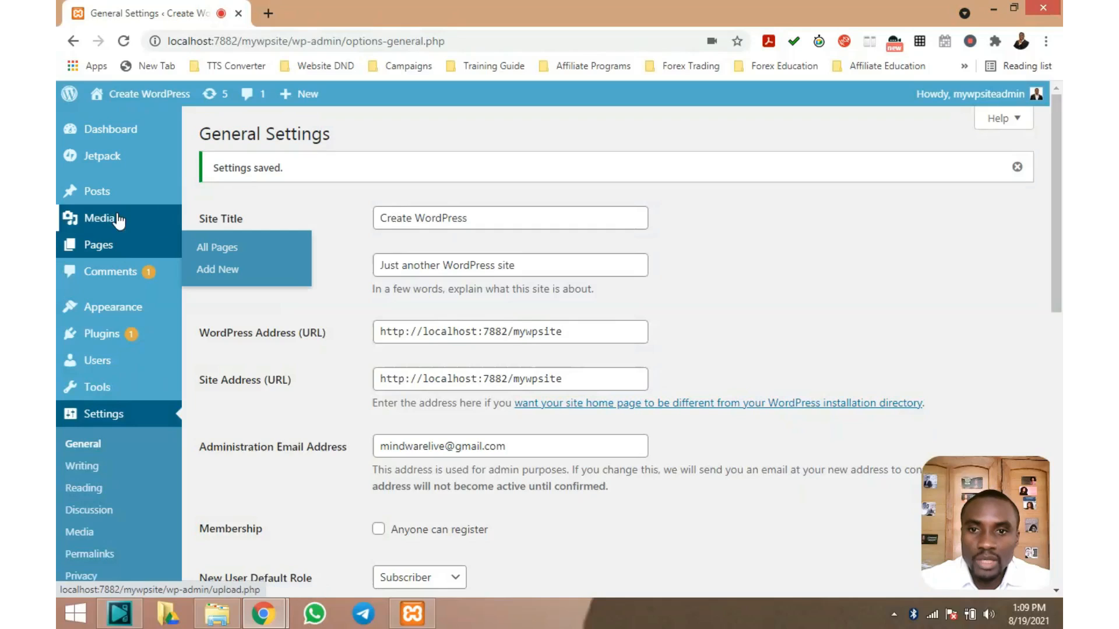
{"action": "mouse_move", "coordinate": [121, 194]}
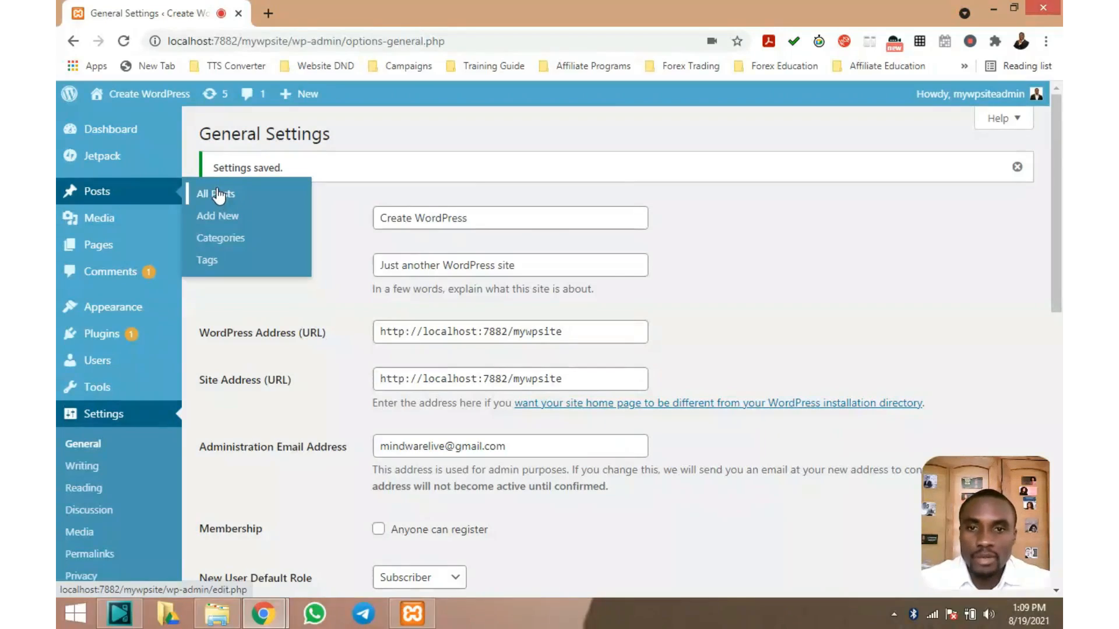
{"action": "left_click", "coordinate": [219, 196]}
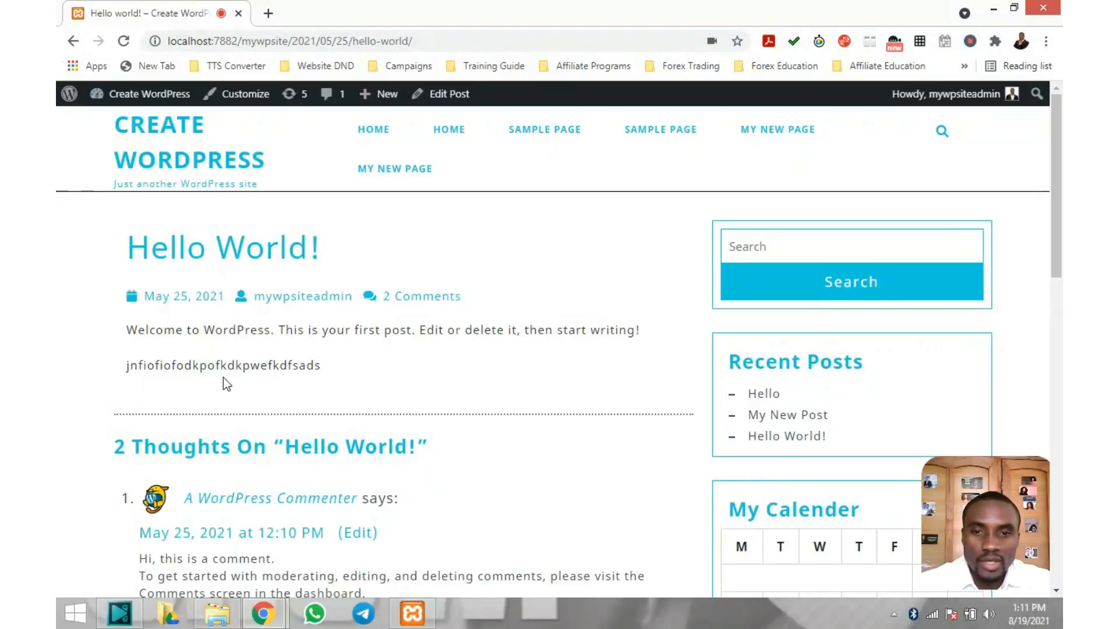
Check the Hello World post's comments now show dates like May 25, 2021 at 12:10 PM
{"action": "scroll", "coordinate": [169, 309], "scroll_direction": "down", "scroll_amount": 1}
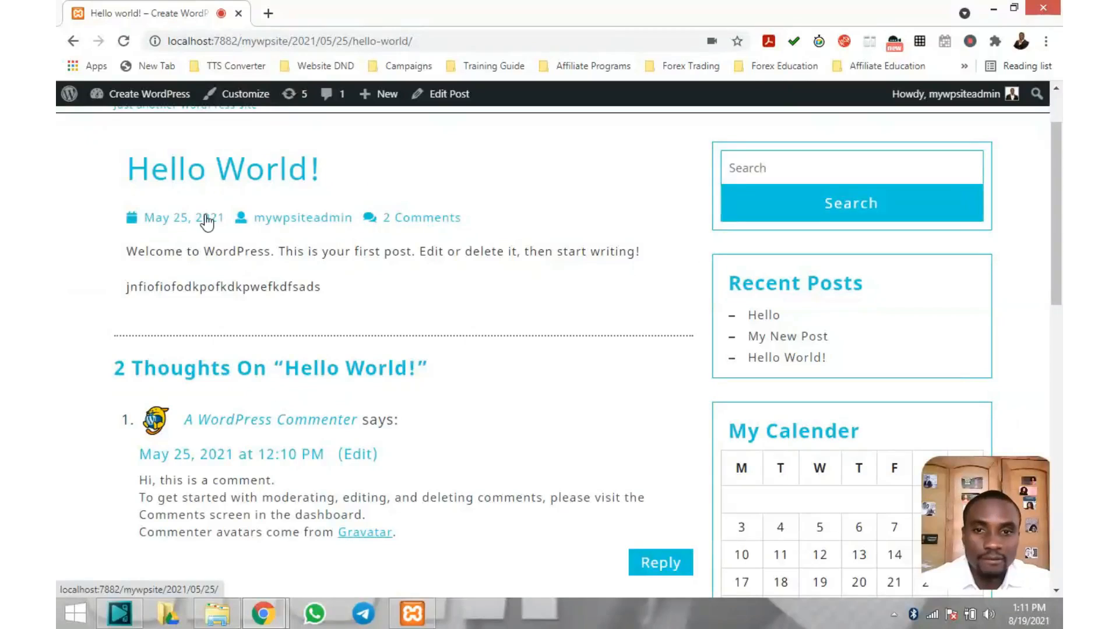
{"action": "scroll", "coordinate": [207, 221], "scroll_direction": "down", "scroll_amount": 1}
{"action": "scroll", "coordinate": [280, 231], "scroll_direction": "down", "scroll_amount": 3}
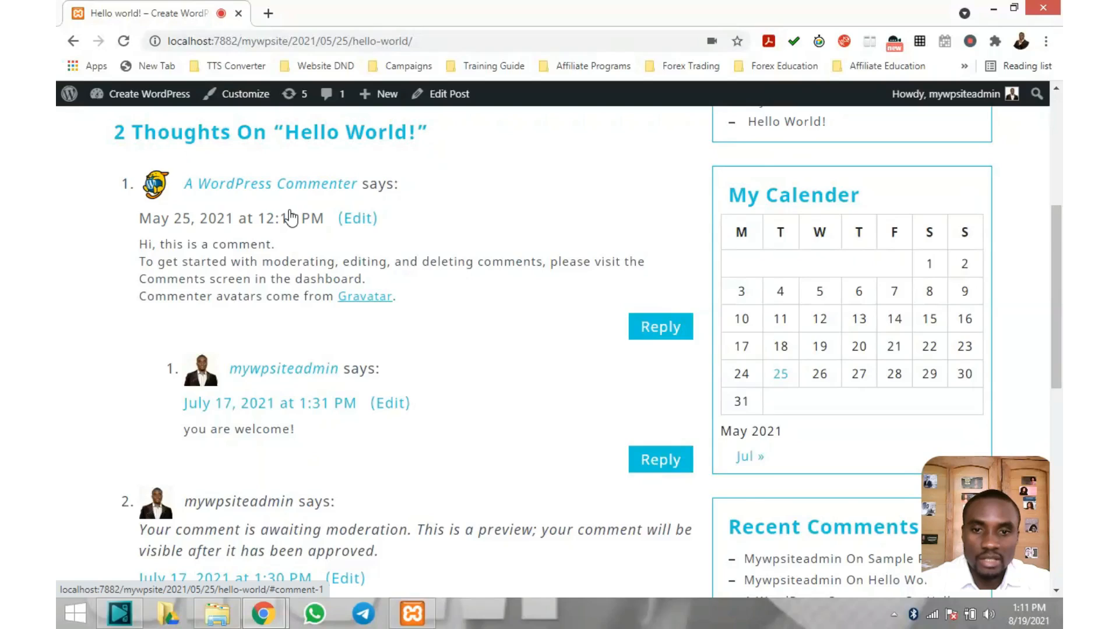
{"action": "scroll", "coordinate": [291, 218], "scroll_direction": "down", "scroll_amount": 1}
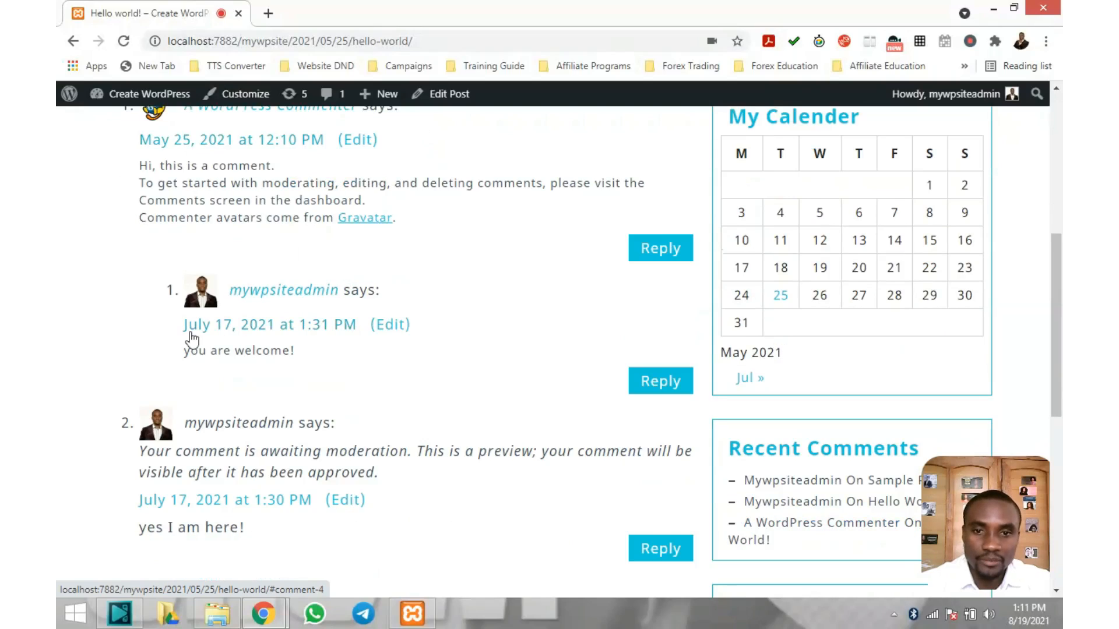
{"action": "scroll", "coordinate": [308, 343], "scroll_direction": "down", "scroll_amount": 3}
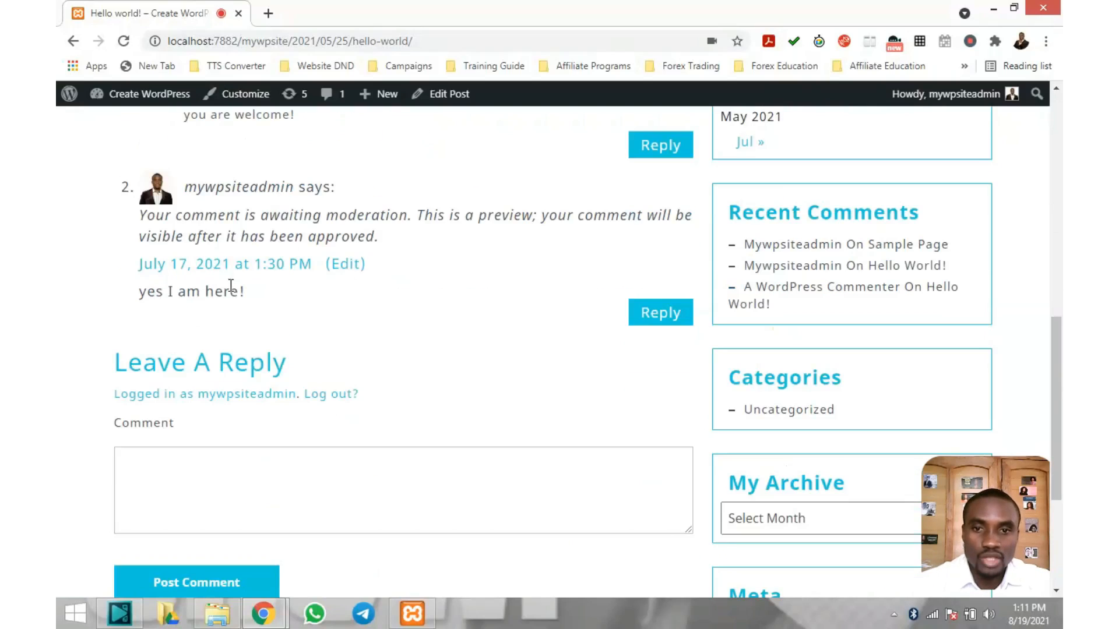
{"action": "scroll", "coordinate": [355, 277], "scroll_direction": "up", "scroll_amount": 2}
{"action": "scroll", "coordinate": [360, 274], "scroll_direction": "up", "scroll_amount": 6}
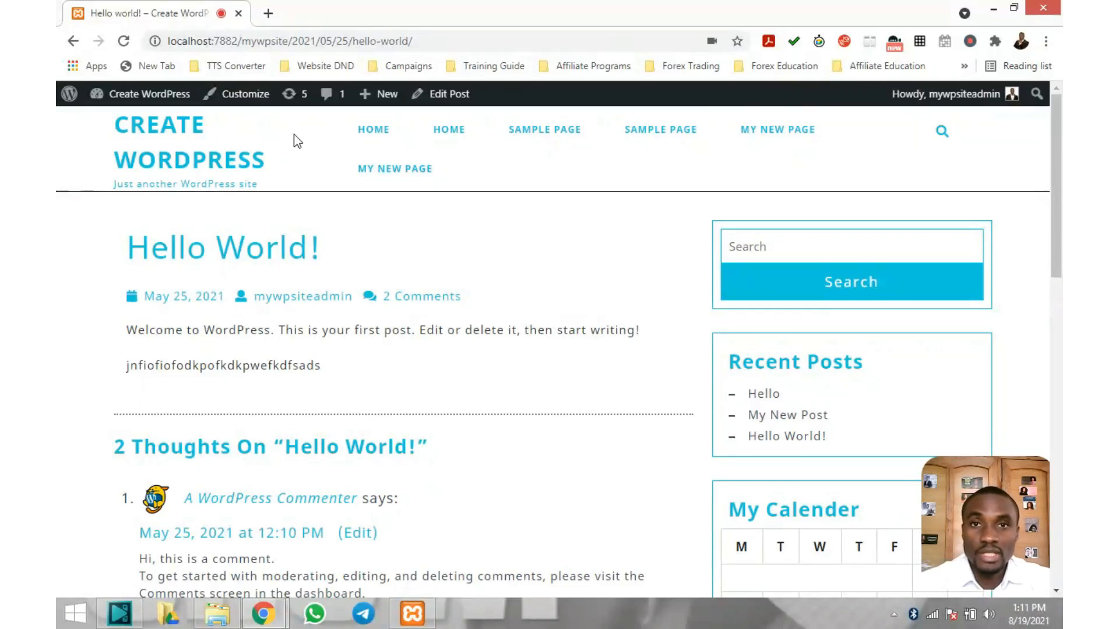
{"action": "mouse_move", "coordinate": [155, 95]}
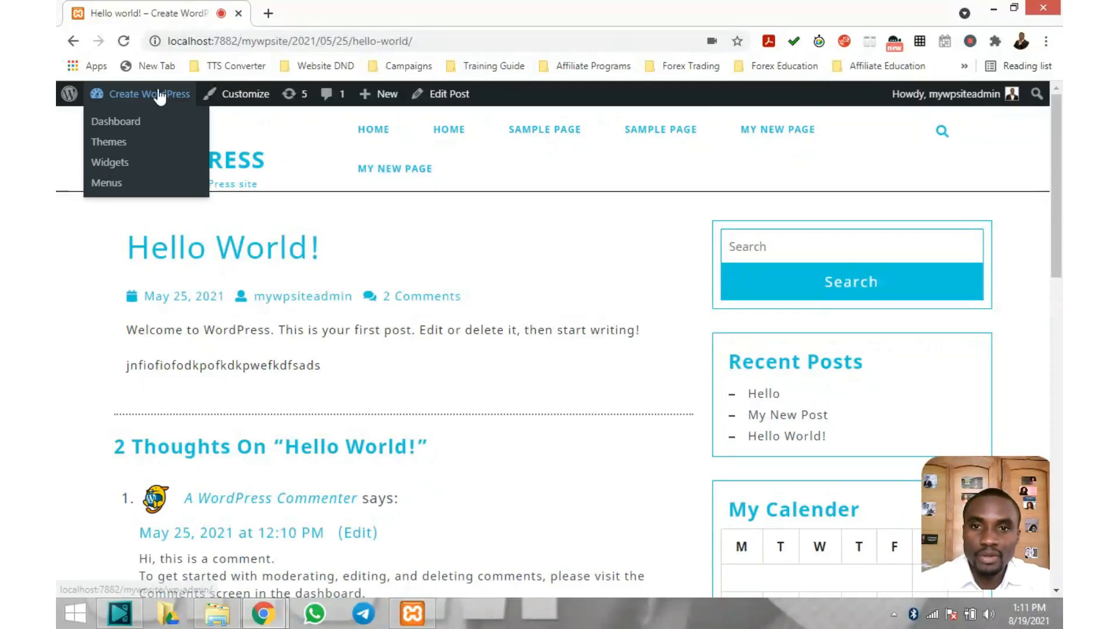
Return to the admin area and scroll down the General Settings page
{"action": "left_click", "coordinate": [116, 125]}
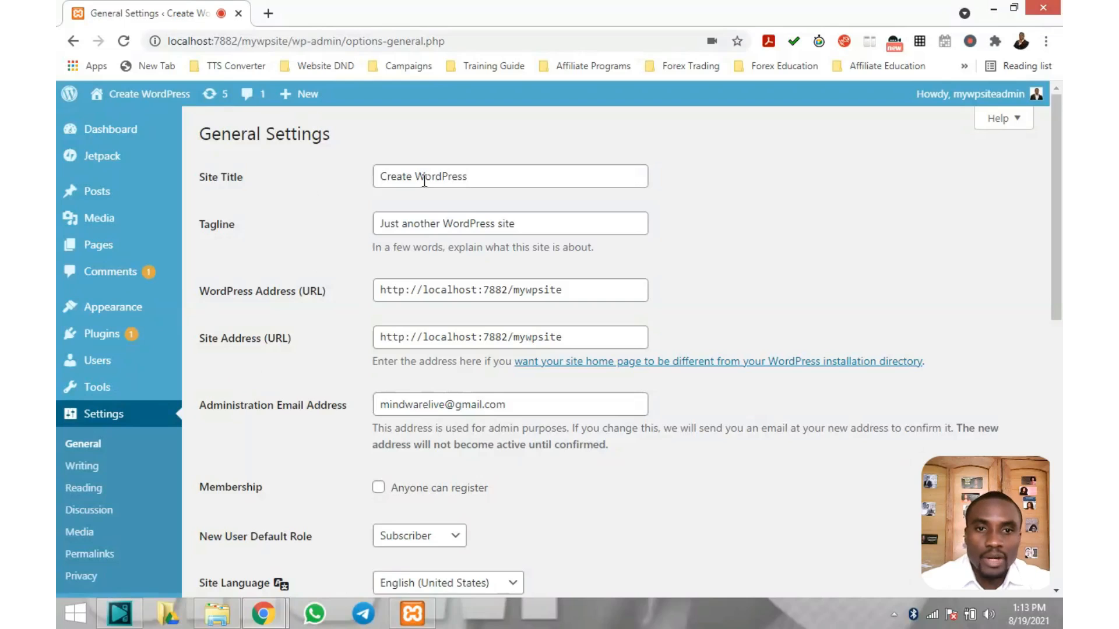
{"action": "scroll", "coordinate": [457, 307], "scroll_direction": "down", "scroll_amount": 5}
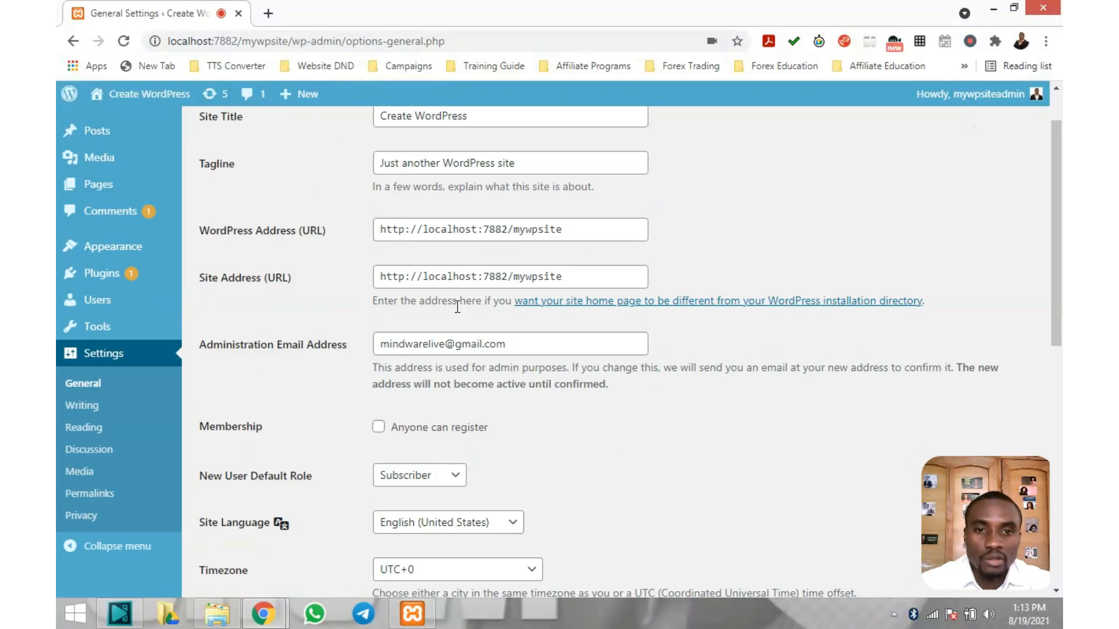
{"action": "scroll", "coordinate": [458, 315], "scroll_direction": "down", "scroll_amount": 5}
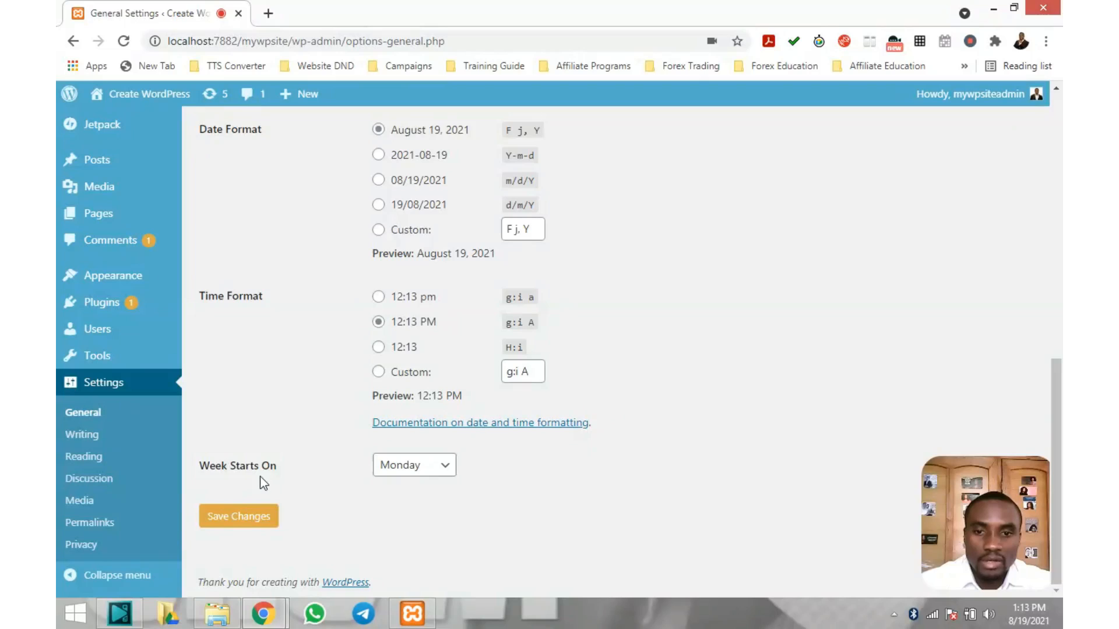
Review the Week Starts On choices and leave Monday selected
{"action": "left_click", "coordinate": [449, 468]}
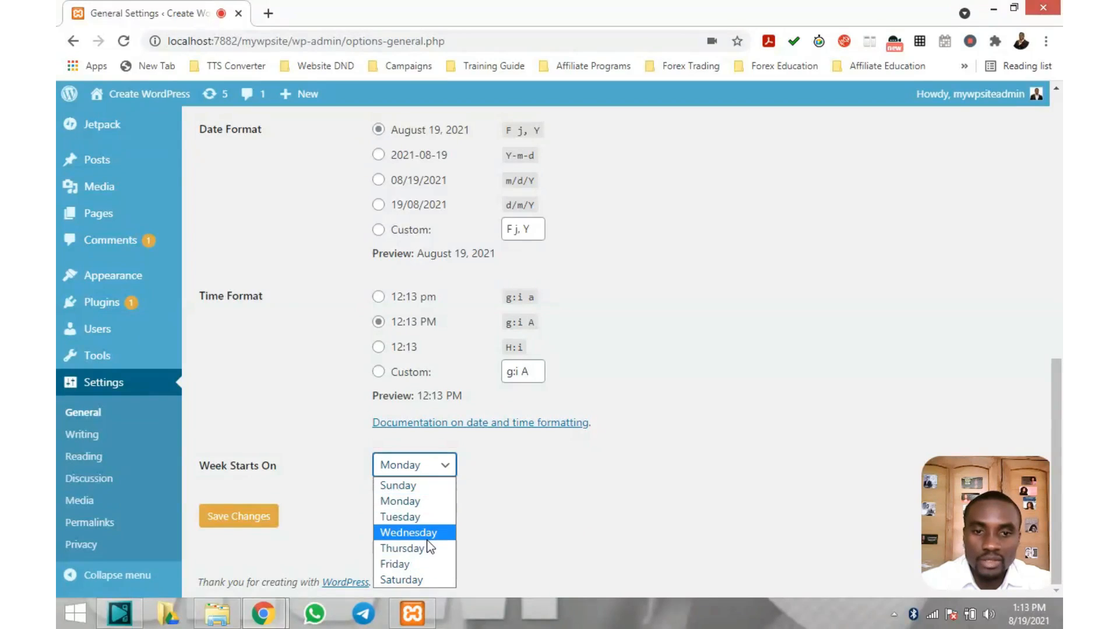
{"action": "left_click", "coordinate": [483, 470]}
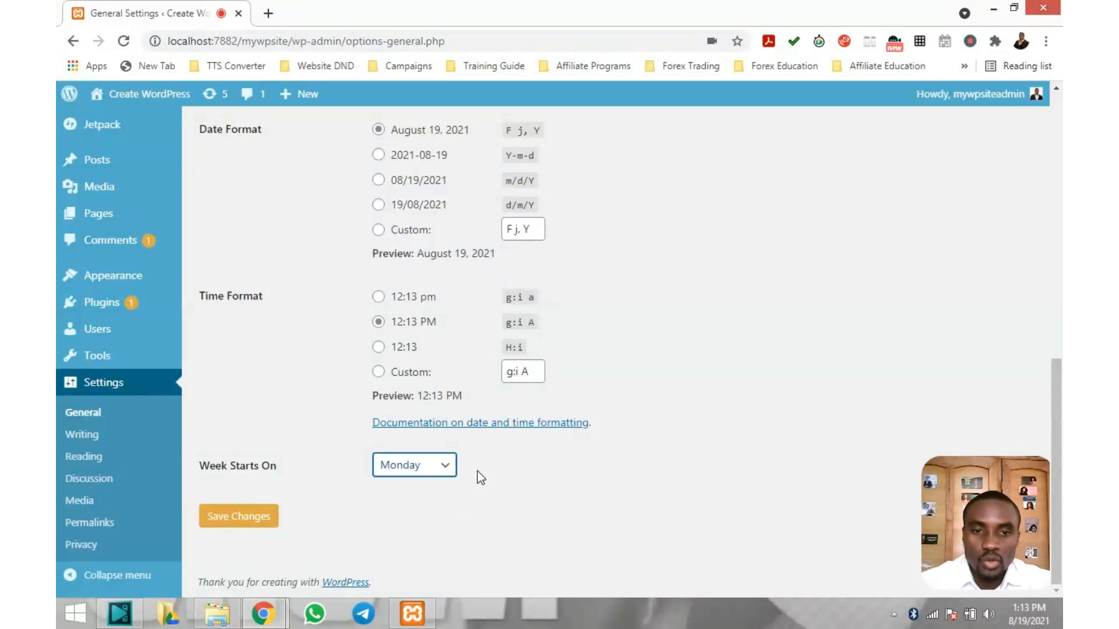
{"action": "left_click", "coordinate": [446, 466]}
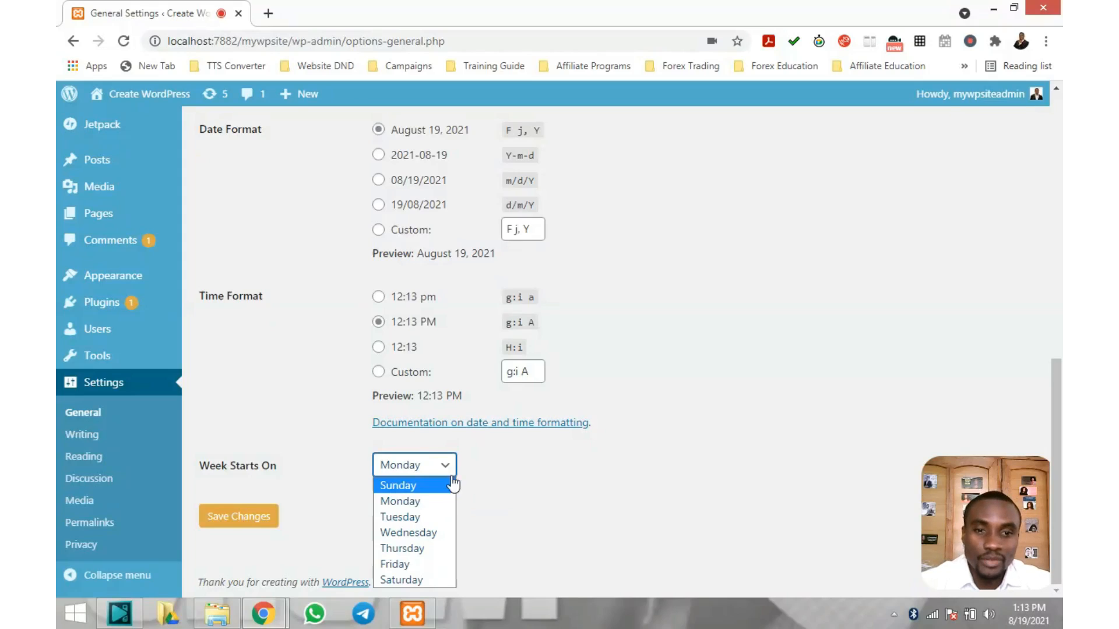
{"action": "left_click", "coordinate": [439, 465]}
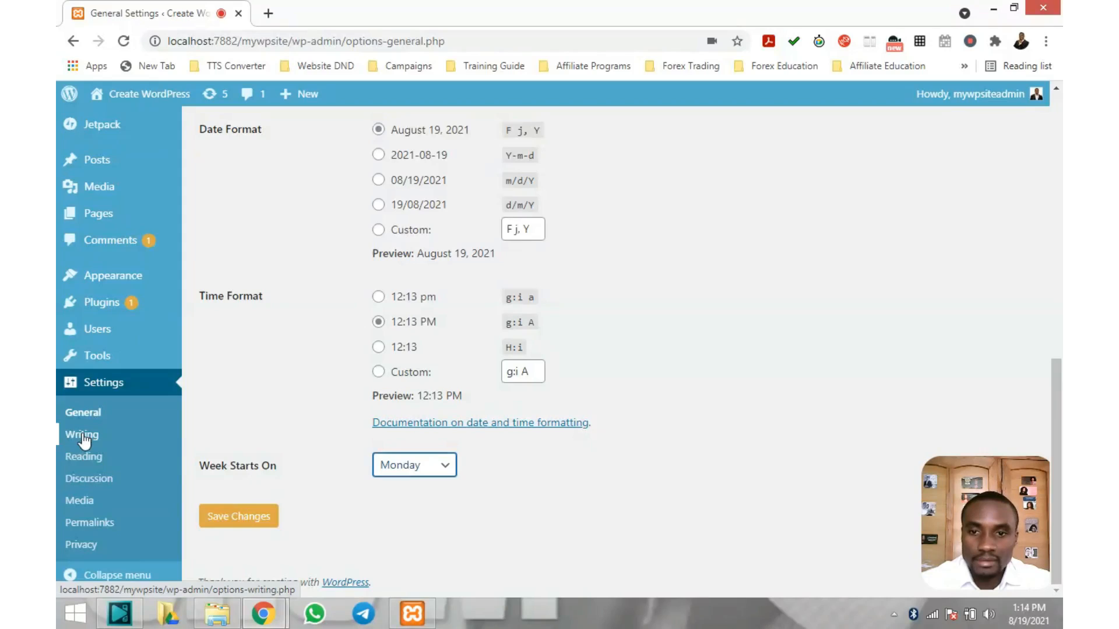
Open Writing settings and inspect Default Post Category options, keeping Uncategorized
{"action": "left_click", "coordinate": [83, 438]}
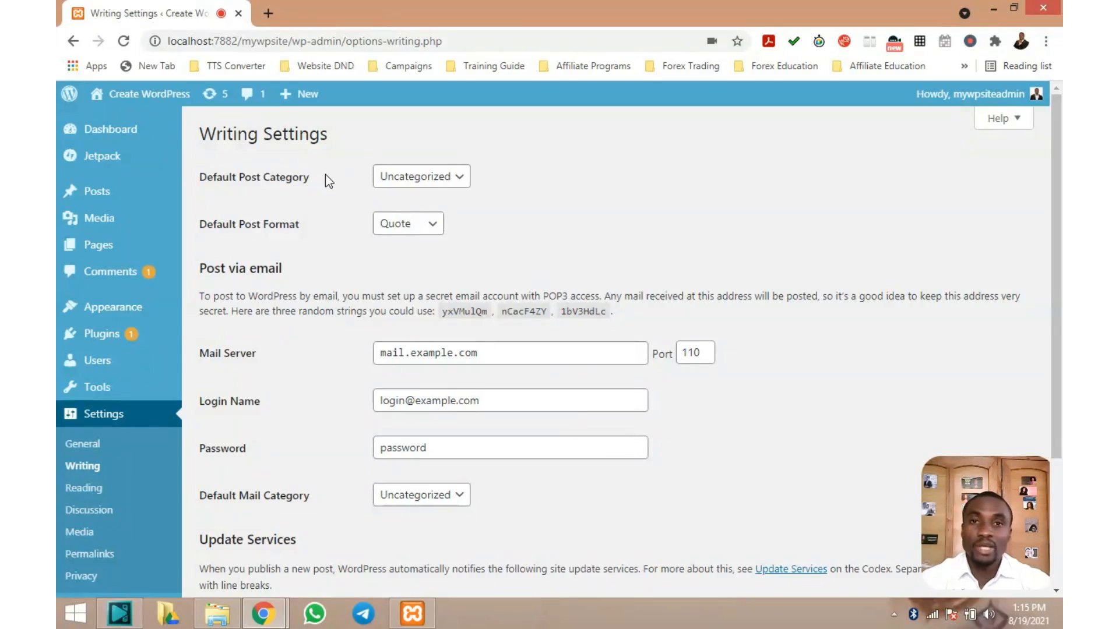
{"action": "left_click", "coordinate": [459, 181]}
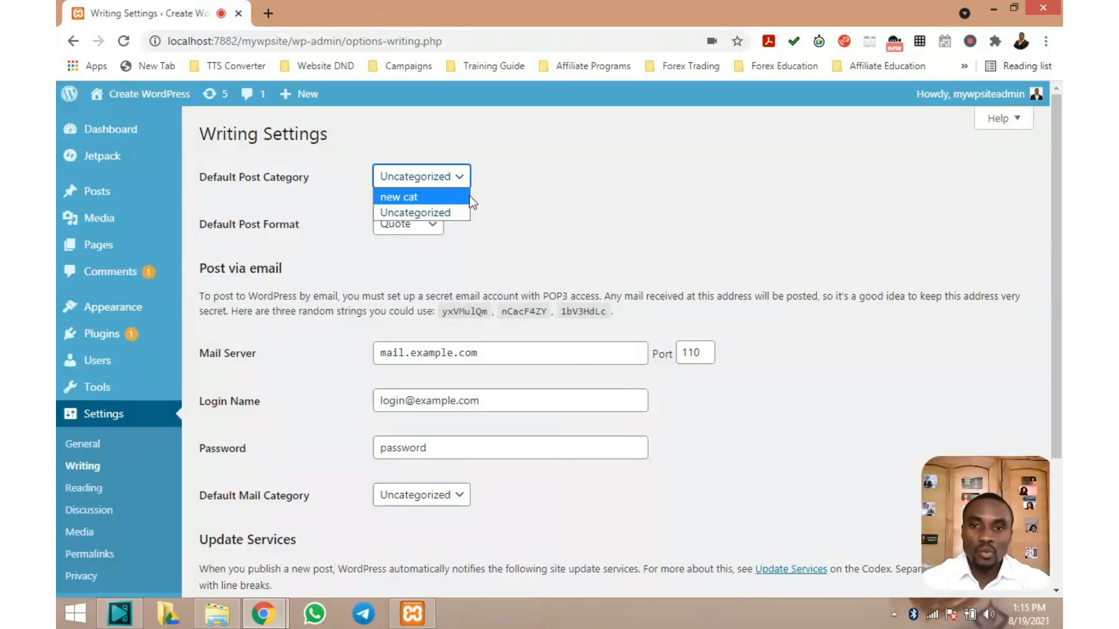
{"action": "mouse_move", "coordinate": [106, 191]}
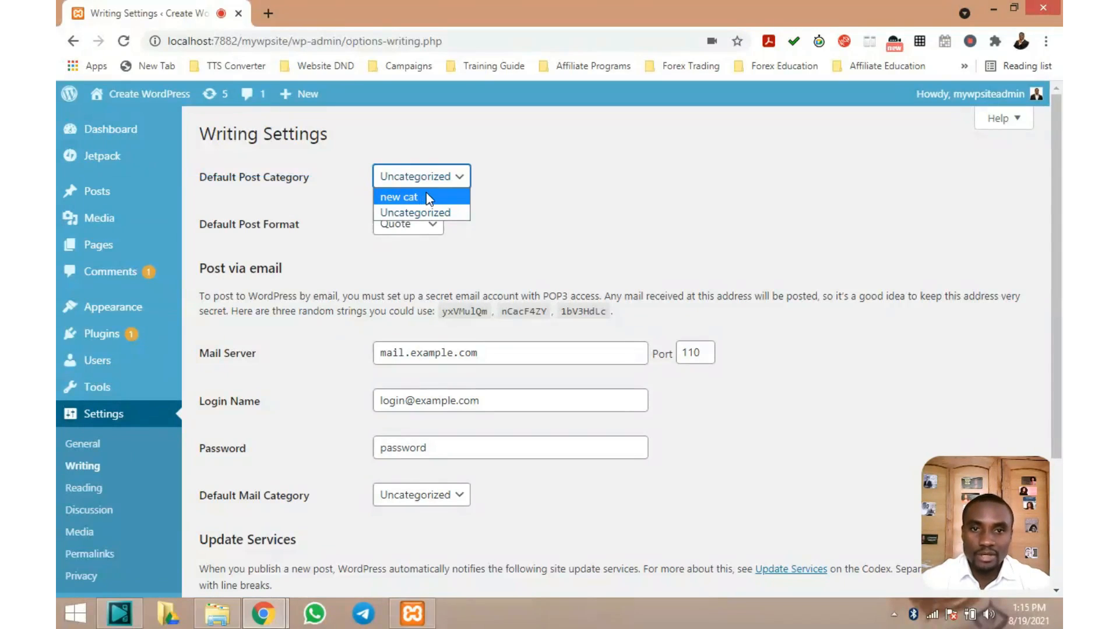
{"action": "left_click", "coordinate": [315, 189]}
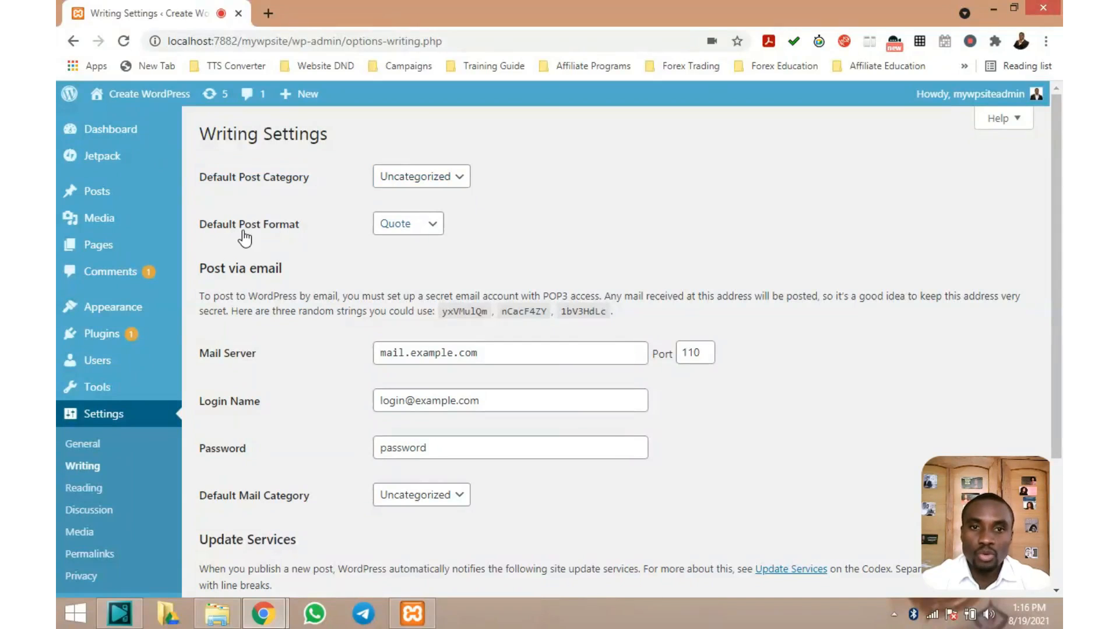
{"action": "left_click", "coordinate": [432, 227]}
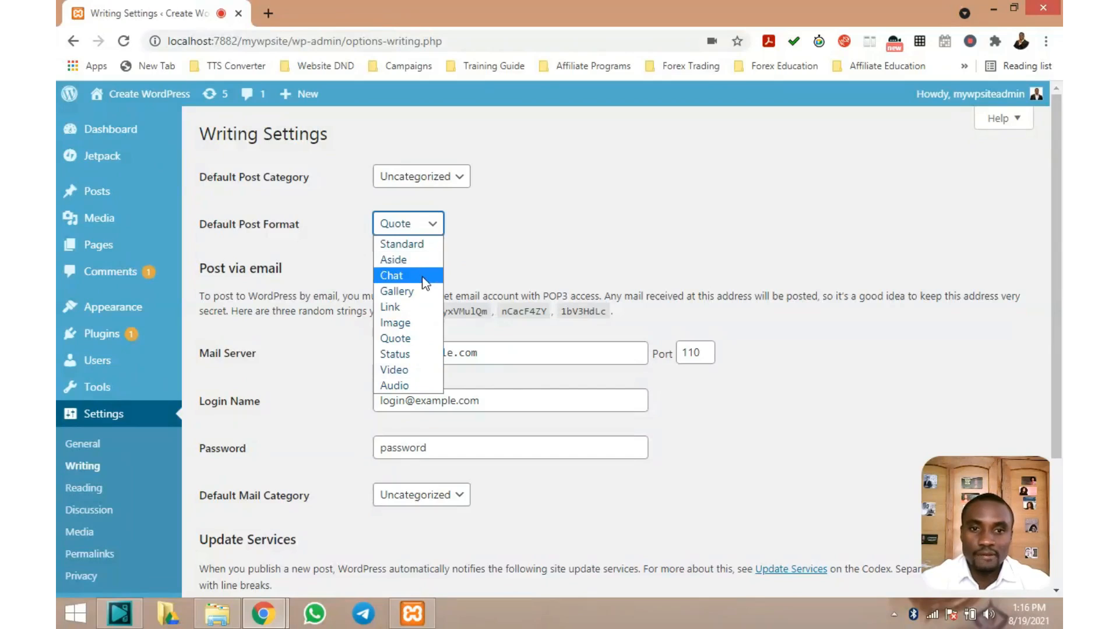
{"action": "left_click", "coordinate": [419, 245]}
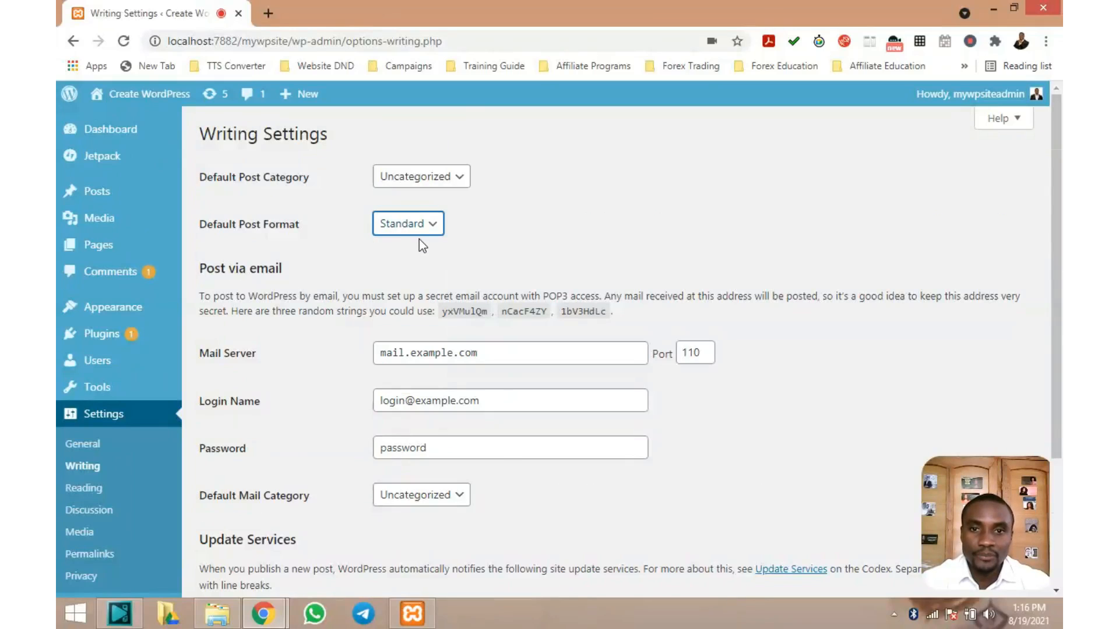
{"action": "scroll", "coordinate": [421, 244], "scroll_direction": "down", "scroll_amount": 2}
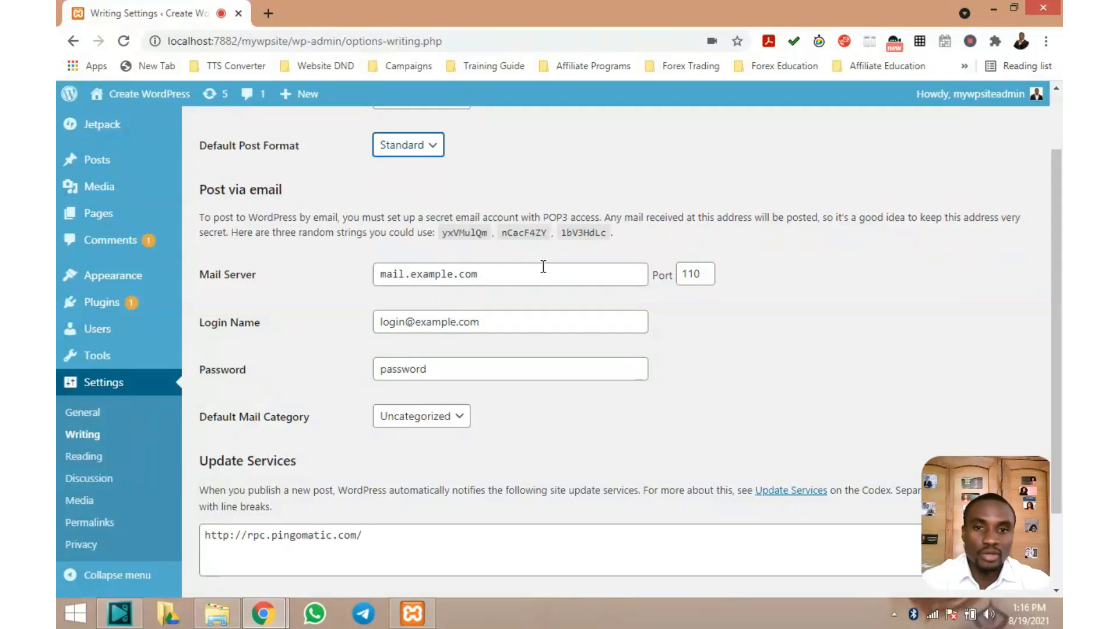
{"action": "scroll", "coordinate": [420, 329], "scroll_direction": "down", "scroll_amount": 2}
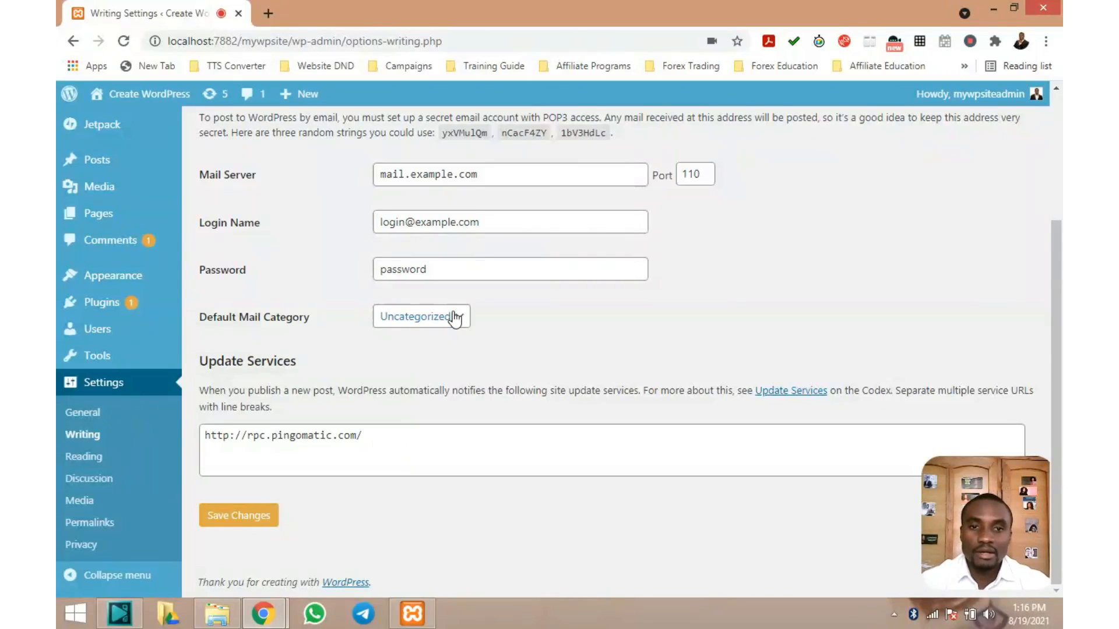
{"action": "left_click", "coordinate": [455, 320]}
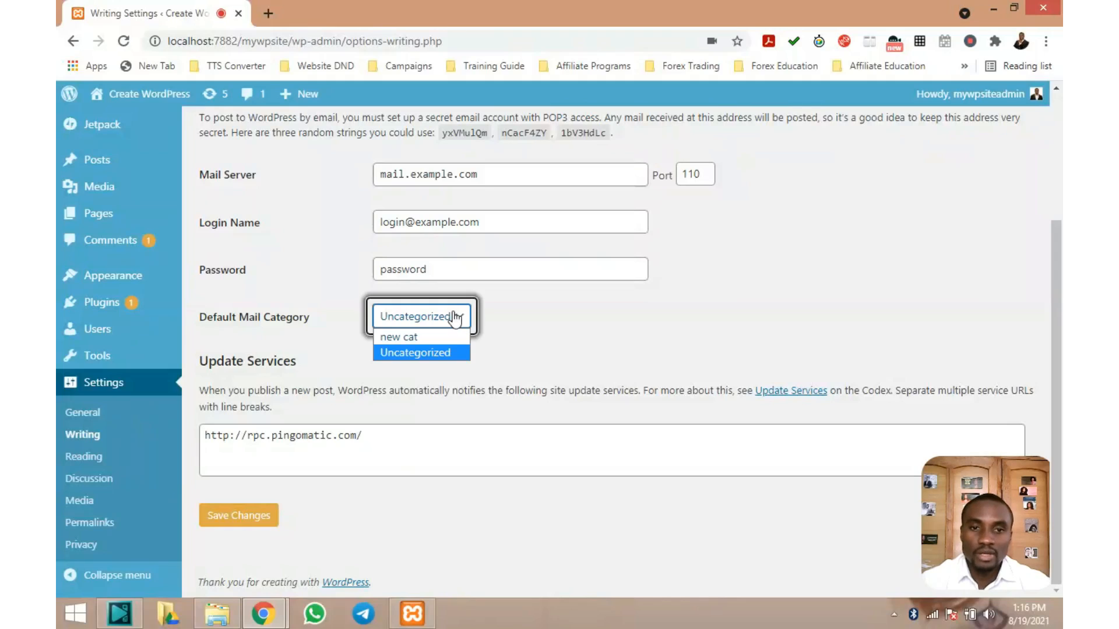
{"action": "left_click", "coordinate": [499, 320]}
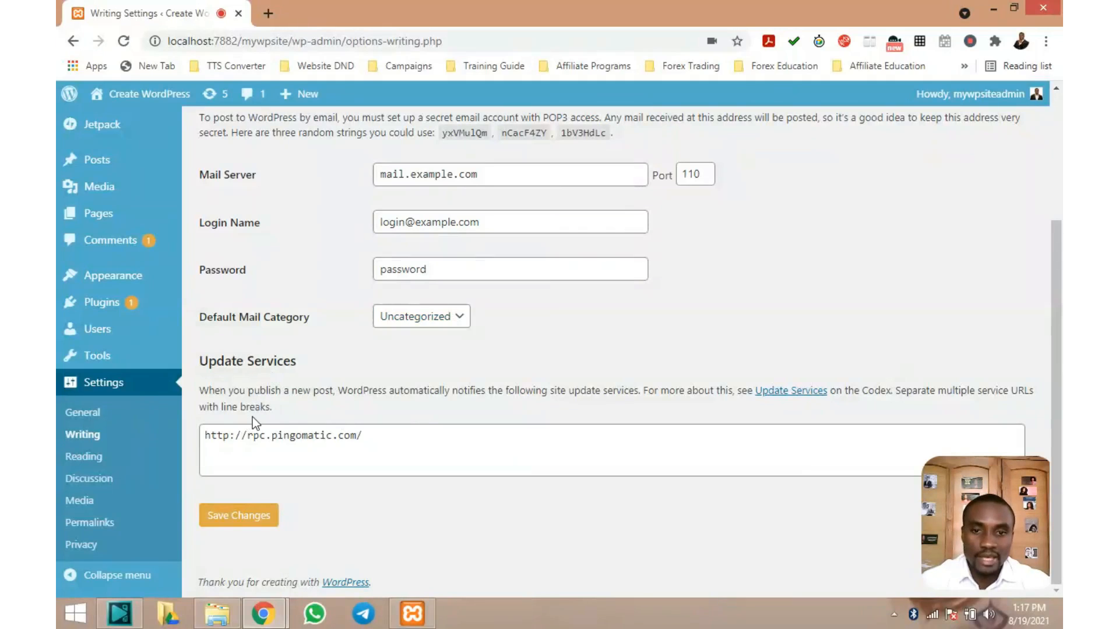
{"action": "scroll", "coordinate": [371, 391], "scroll_direction": "up", "scroll_amount": 3}
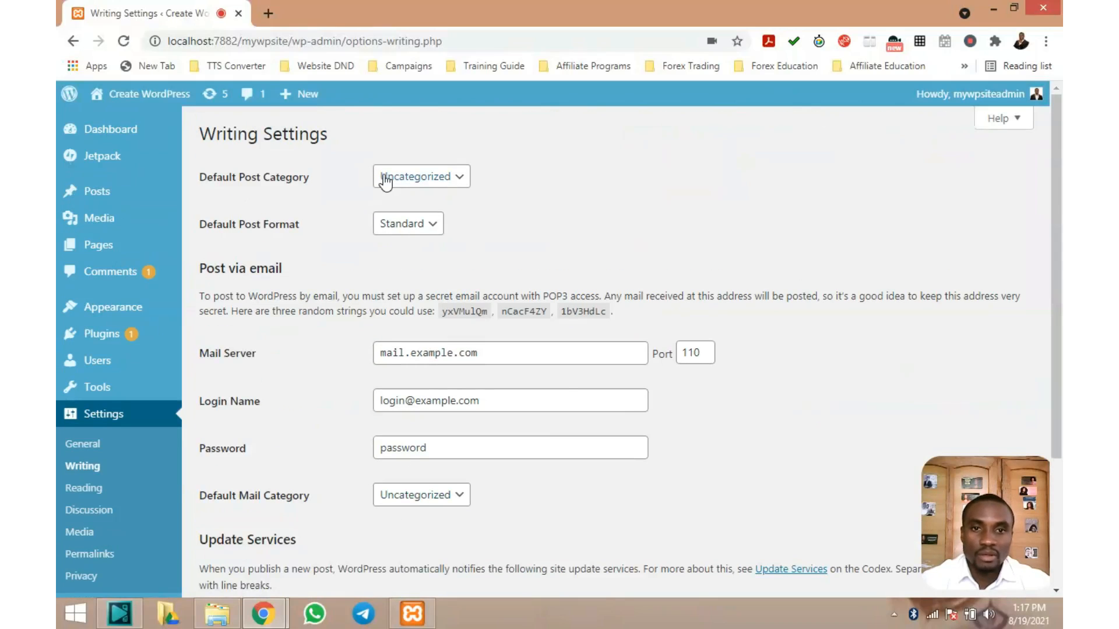
{"action": "scroll", "coordinate": [380, 175], "scroll_direction": "down", "scroll_amount": 3}
{"action": "scroll", "coordinate": [376, 178], "scroll_direction": "up", "scroll_amount": 3}
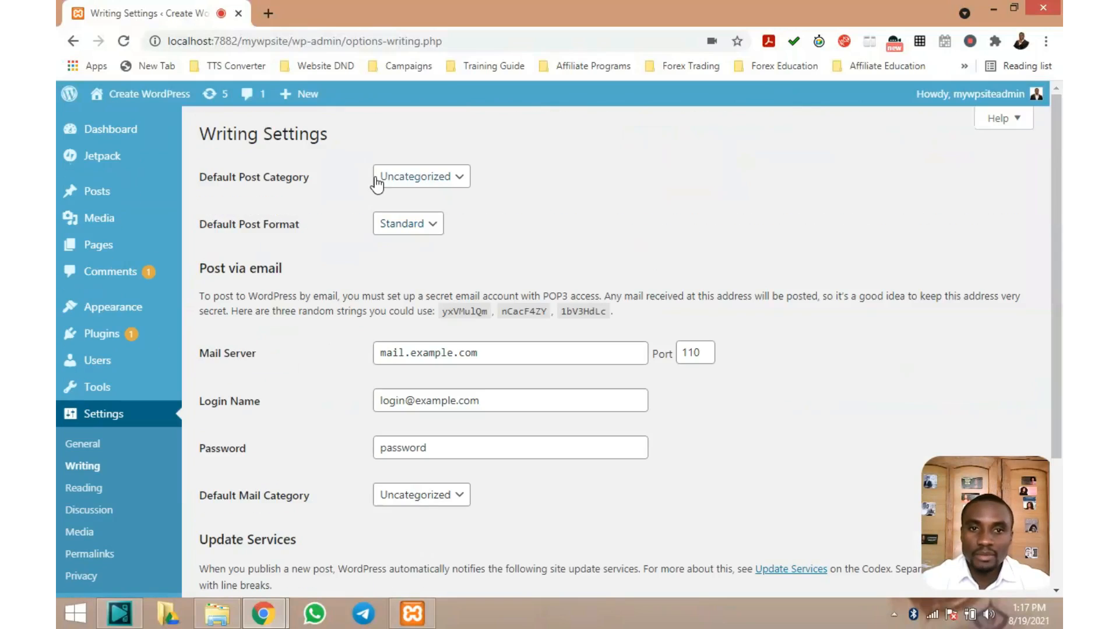
{"action": "scroll", "coordinate": [358, 164], "scroll_direction": "down", "scroll_amount": 3}
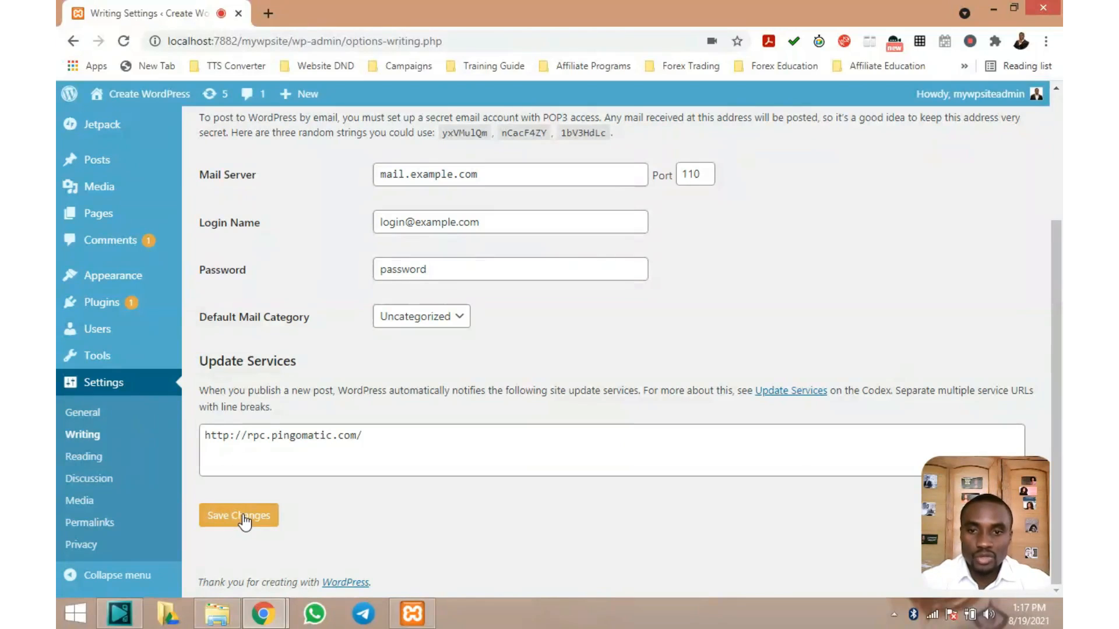
{"action": "scroll", "coordinate": [311, 239], "scroll_direction": "up", "scroll_amount": 3}
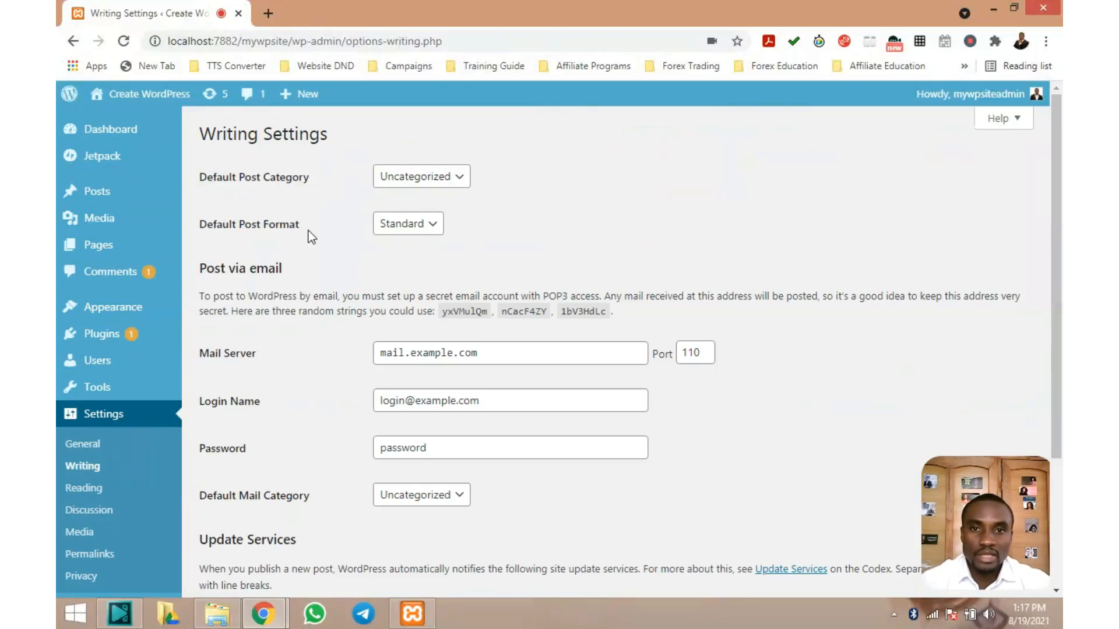
{"action": "scroll", "coordinate": [310, 236], "scroll_direction": "down", "scroll_amount": 3}
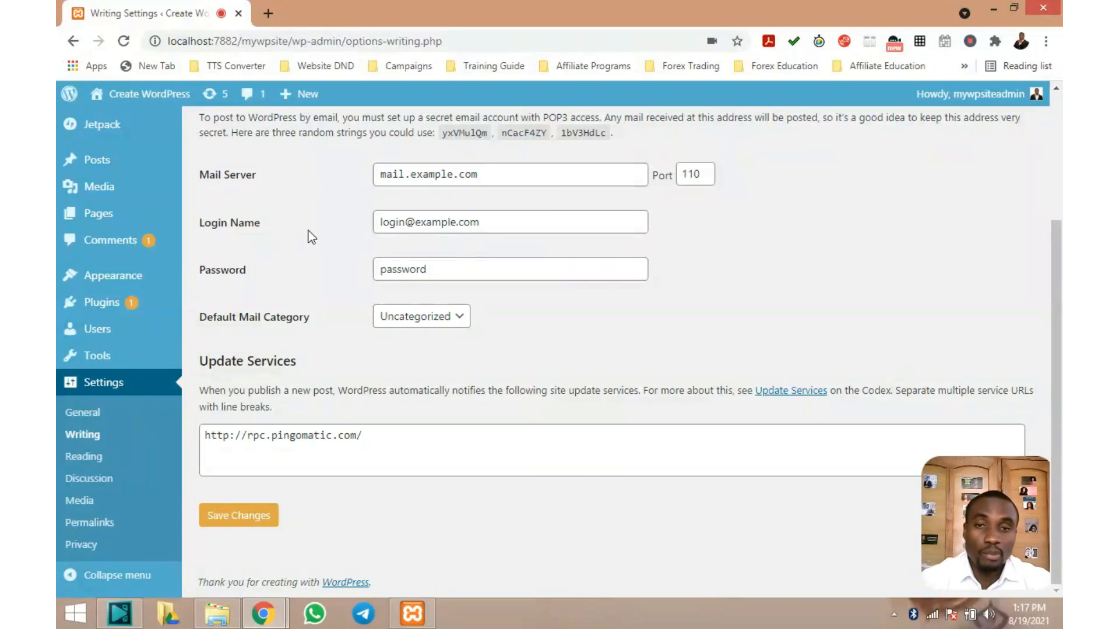
{"action": "left_click", "coordinate": [90, 460]}
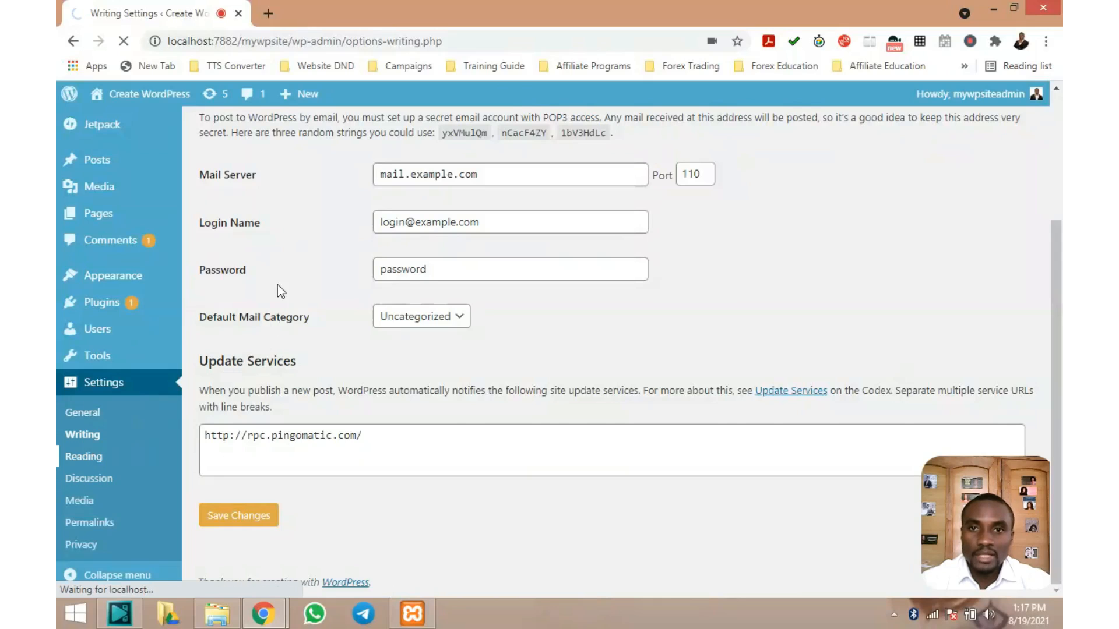
Review Reading settings: static homepage Sample Page, posts page My New Page, 10 posts per page
{"action": "scroll", "coordinate": [278, 284], "scroll_direction": "up", "scroll_amount": 3}
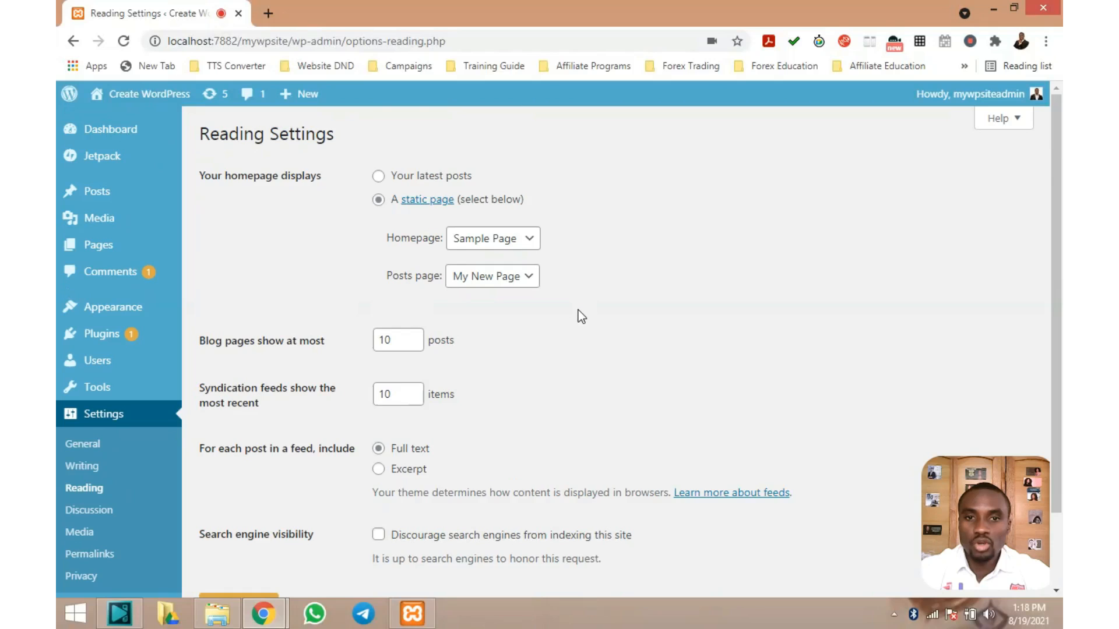
{"action": "scroll", "coordinate": [577, 310], "scroll_direction": "down", "scroll_amount": 3}
{"action": "scroll", "coordinate": [577, 310], "scroll_direction": "up", "scroll_amount": 3}
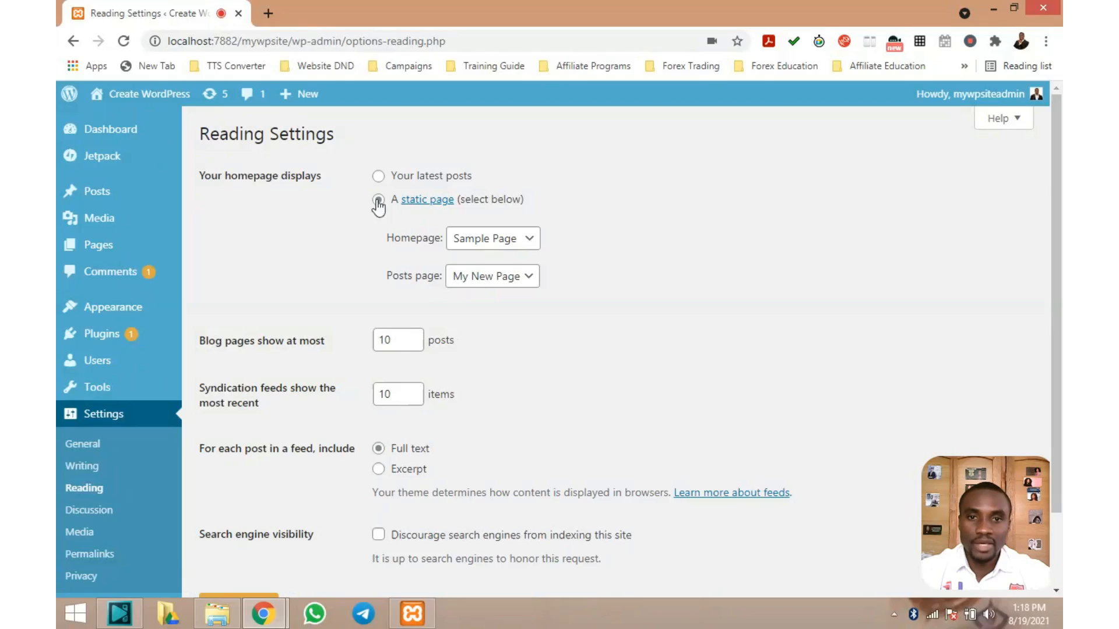
{"action": "left_click", "coordinate": [526, 242]}
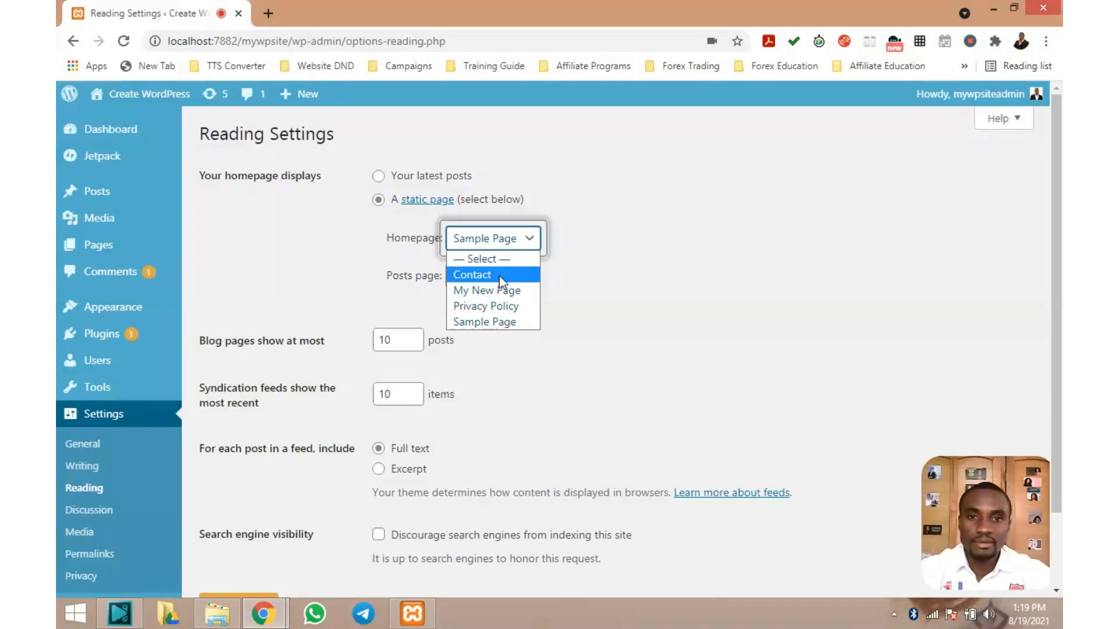
{"action": "left_click", "coordinate": [603, 219]}
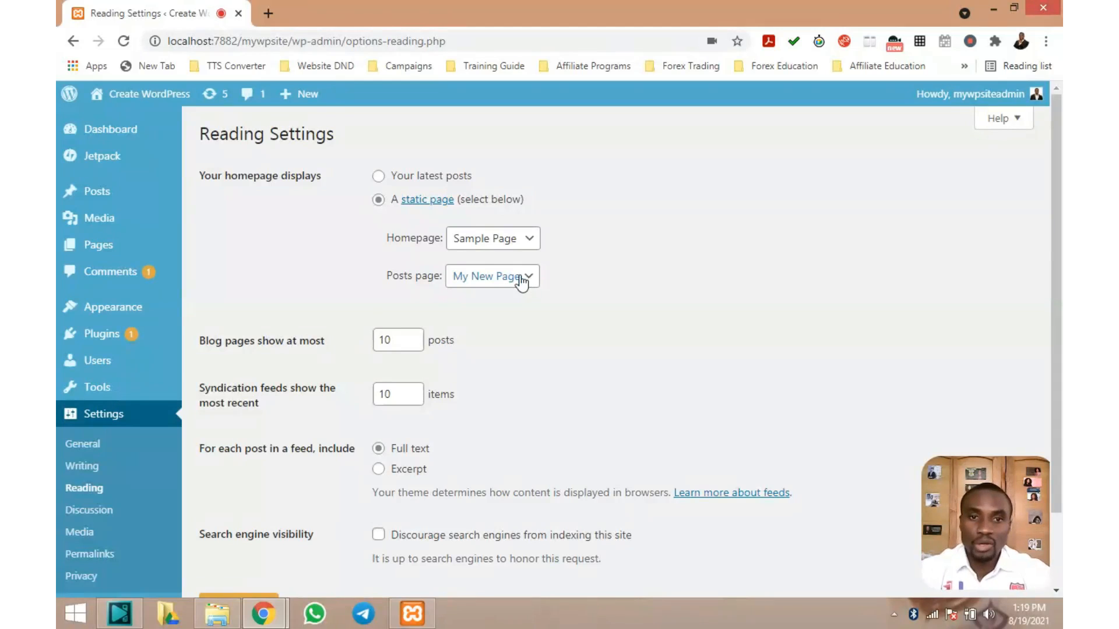
{"action": "left_click", "coordinate": [518, 281]}
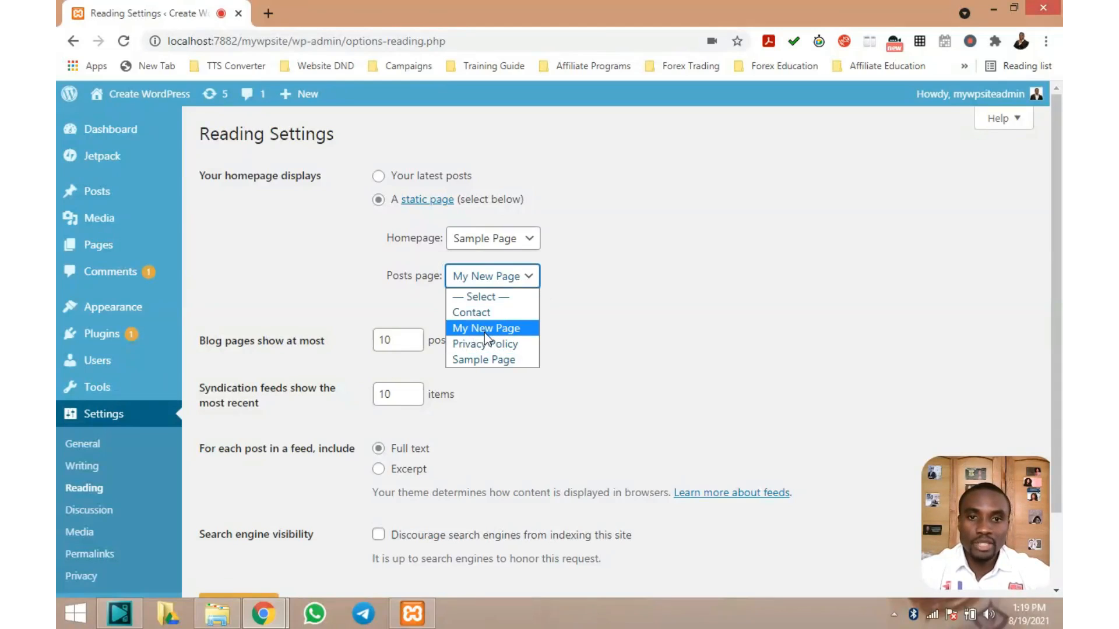
{"action": "left_click", "coordinate": [520, 277]}
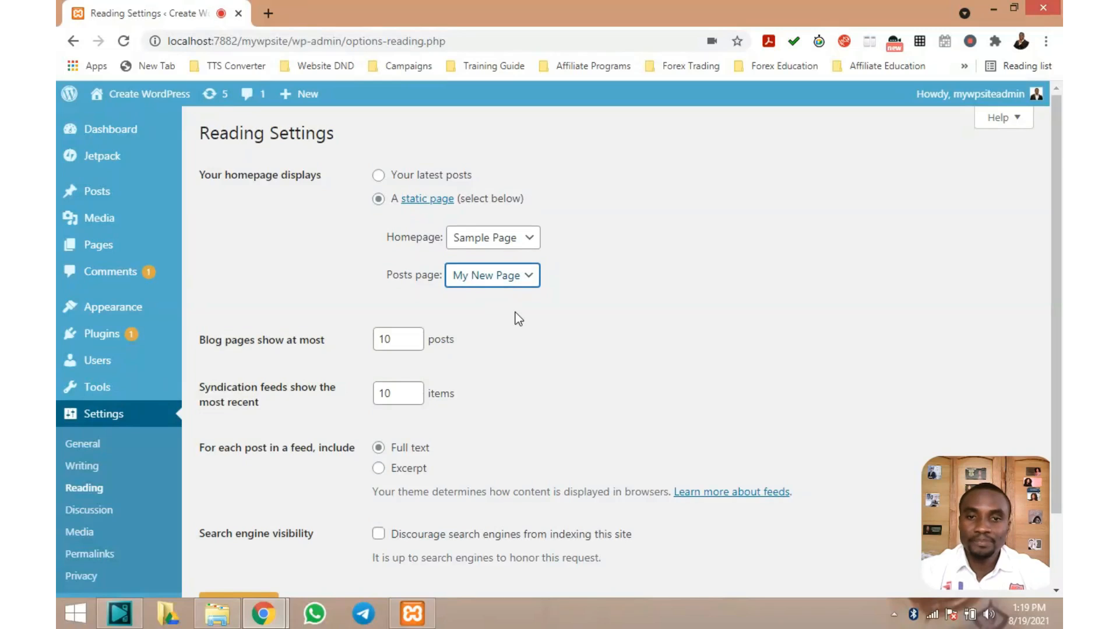
{"action": "scroll", "coordinate": [225, 274], "scroll_direction": "down", "scroll_amount": 1}
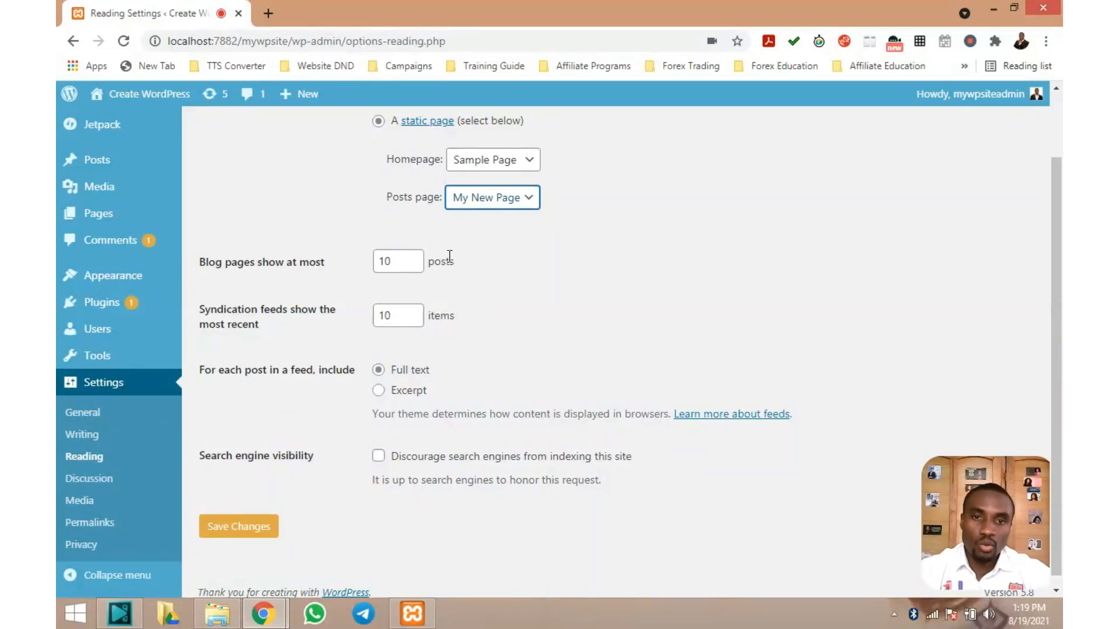
Lower 'Blog pages show at most' from 10 to 9 posts in Reading Settings
{"action": "left_click", "coordinate": [418, 257]}
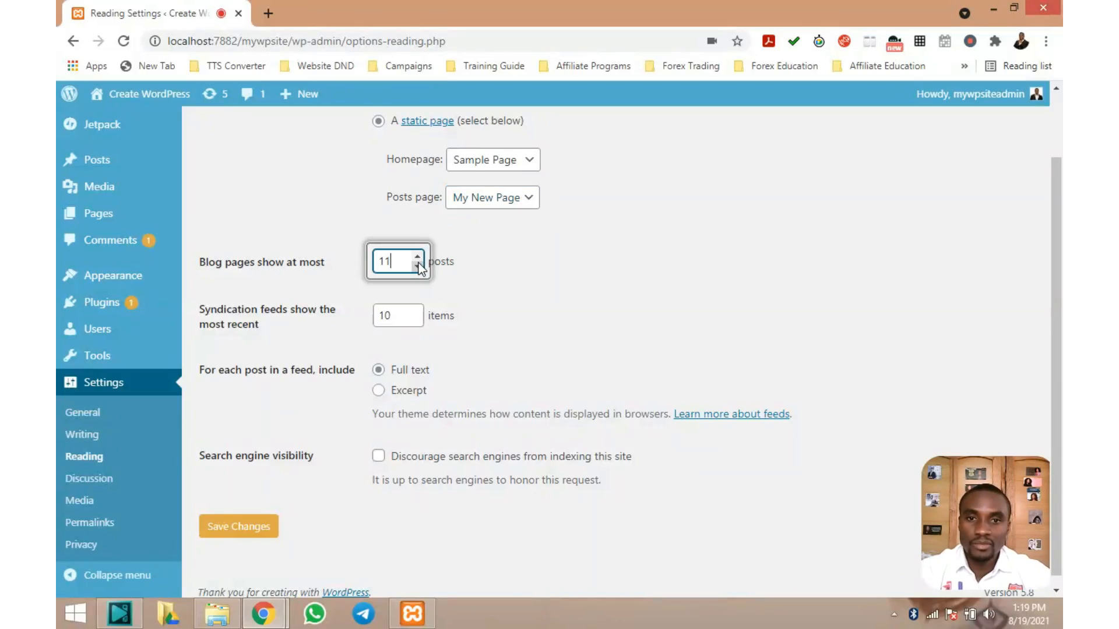
{"action": "double_click", "coordinate": [418, 267]}
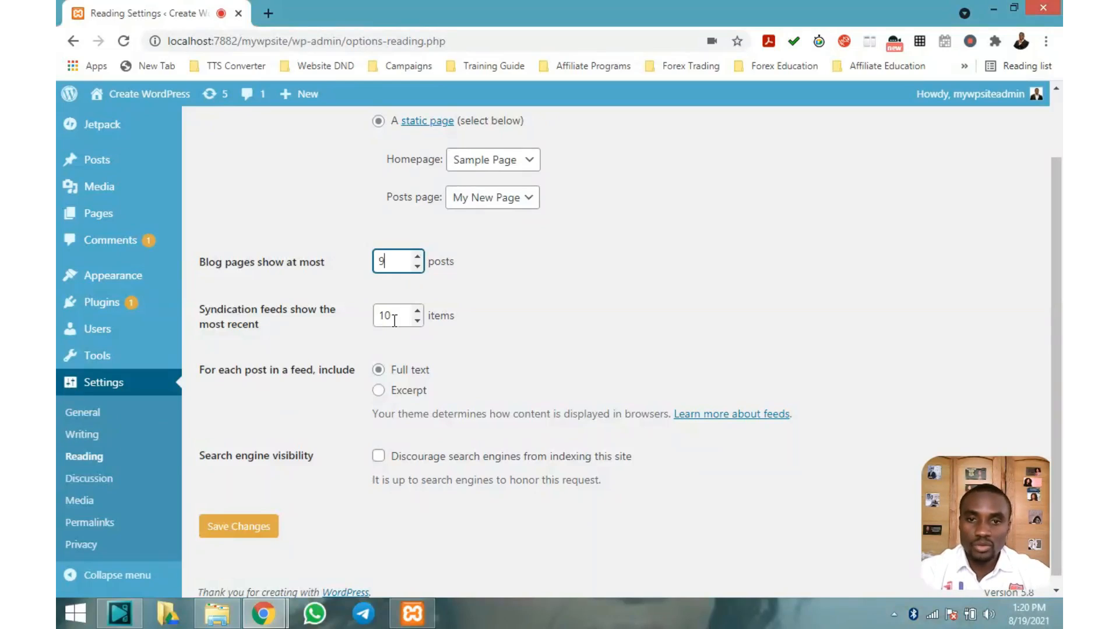
{"action": "scroll", "coordinate": [398, 322], "scroll_direction": "down", "scroll_amount": 1}
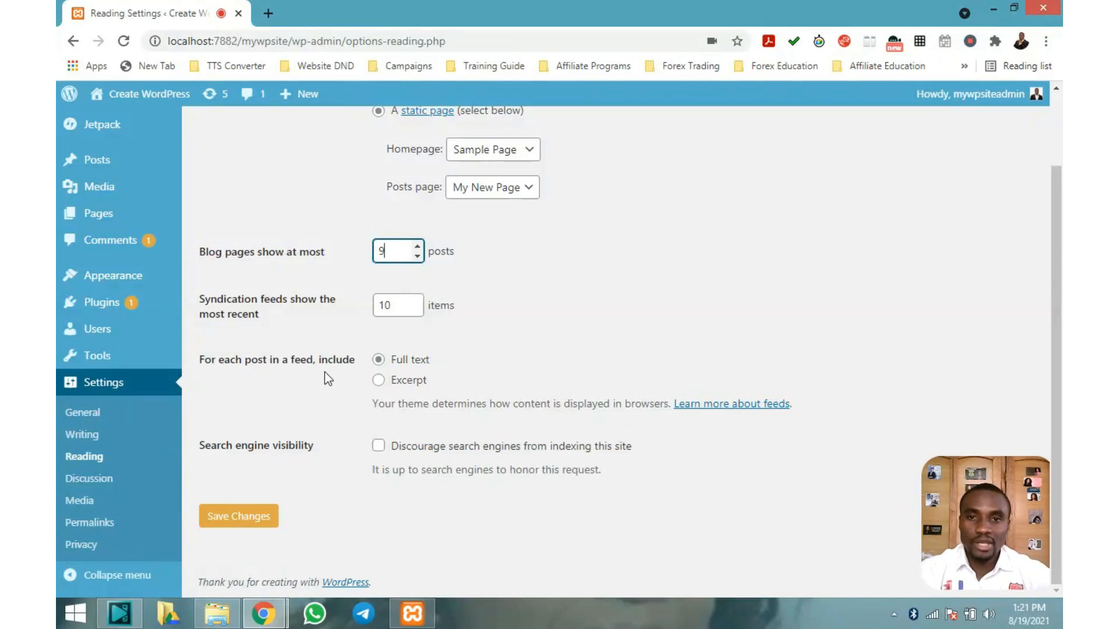
{"action": "scroll", "coordinate": [324, 371], "scroll_direction": "up", "scroll_amount": 2}
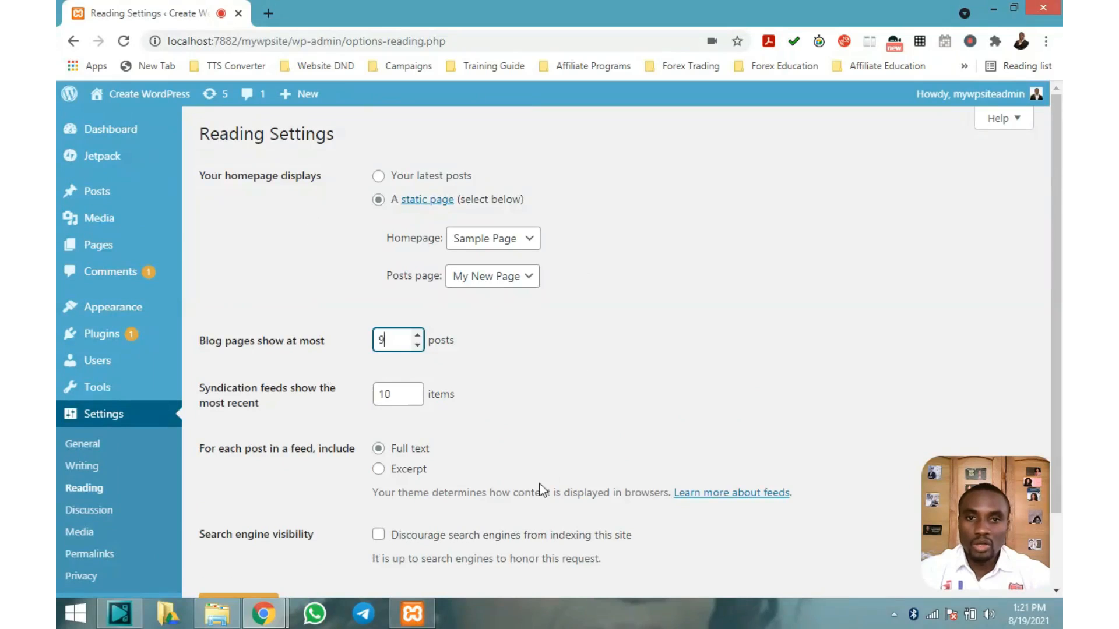
{"action": "scroll", "coordinate": [537, 491], "scroll_direction": "down", "scroll_amount": 2}
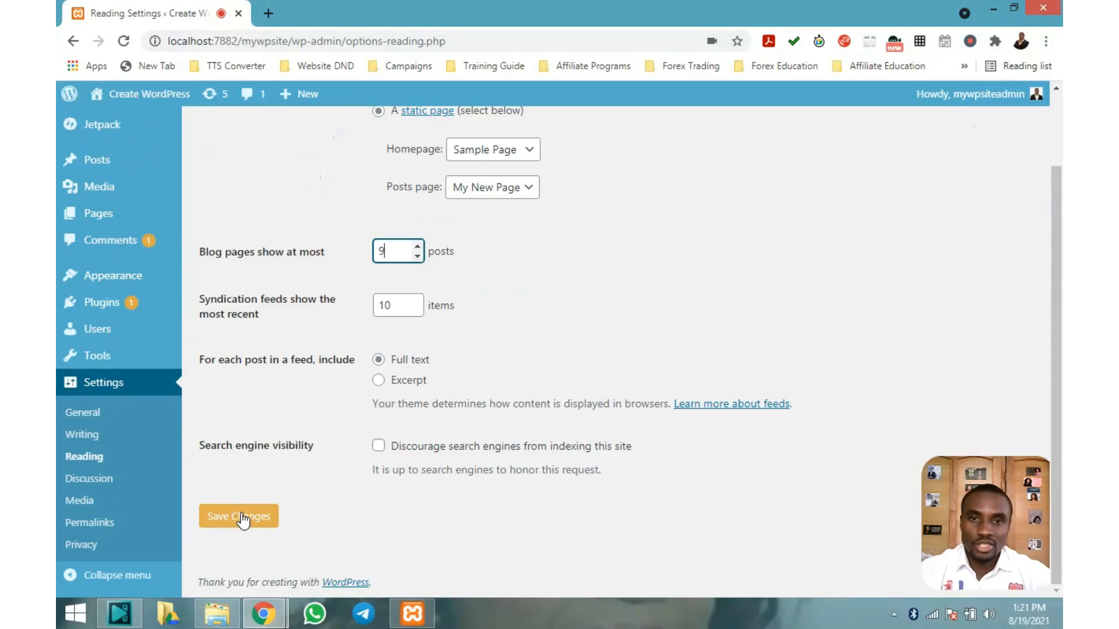
{"action": "scroll", "coordinate": [260, 469], "scroll_direction": "up", "scroll_amount": 2}
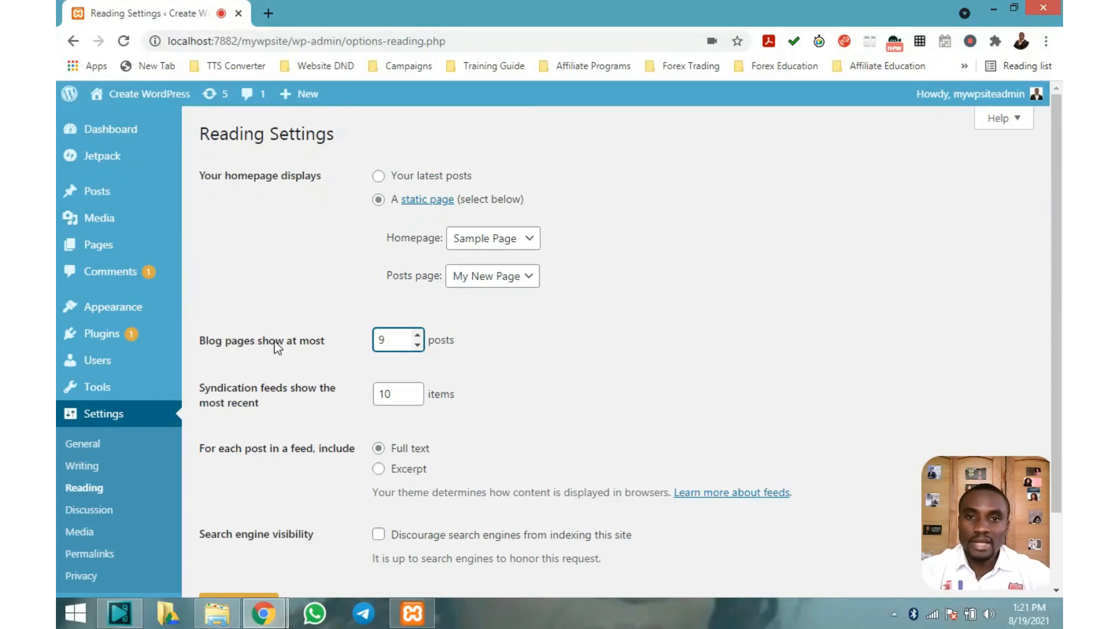
{"action": "scroll", "coordinate": [294, 237], "scroll_direction": "down", "scroll_amount": 2}
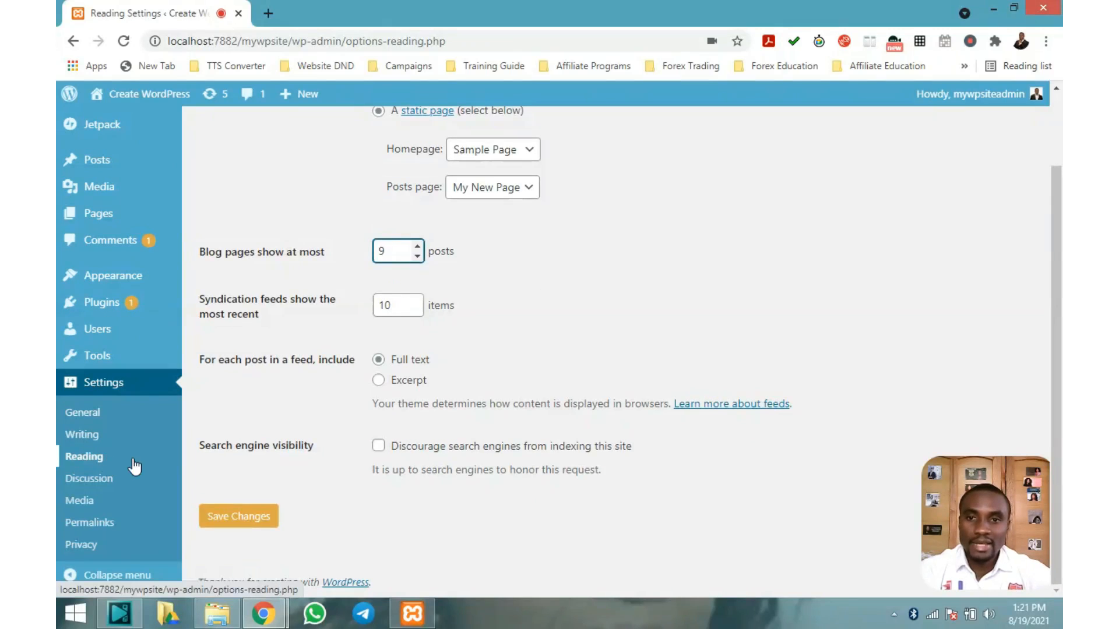
{"action": "scroll", "coordinate": [282, 250], "scroll_direction": "up", "scroll_amount": 2}
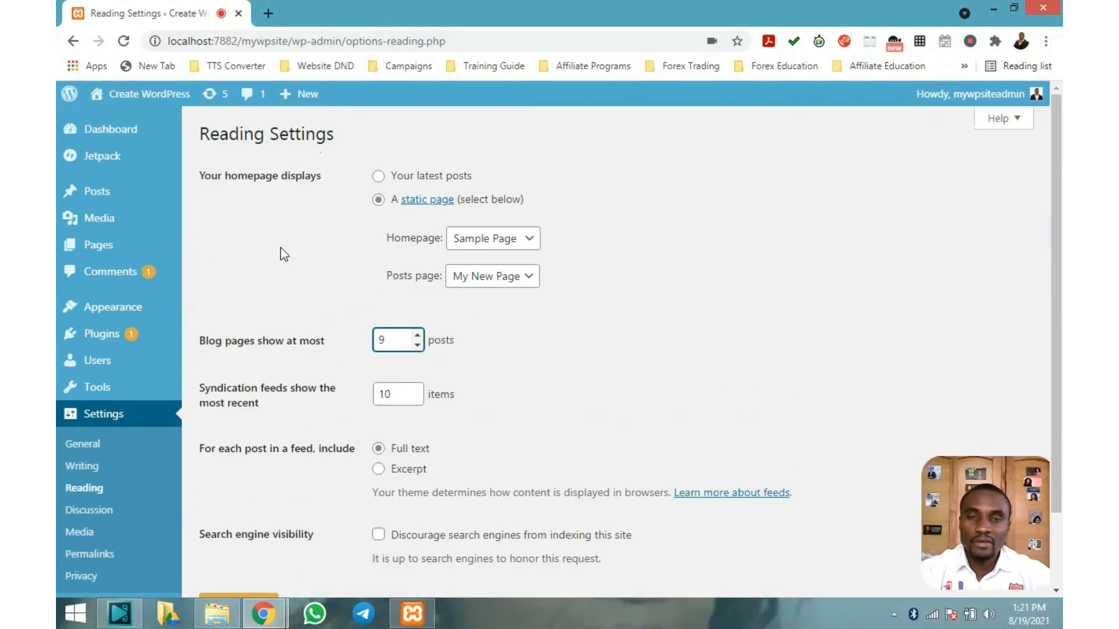
{"action": "scroll", "coordinate": [281, 255], "scroll_direction": "down", "scroll_amount": 2}
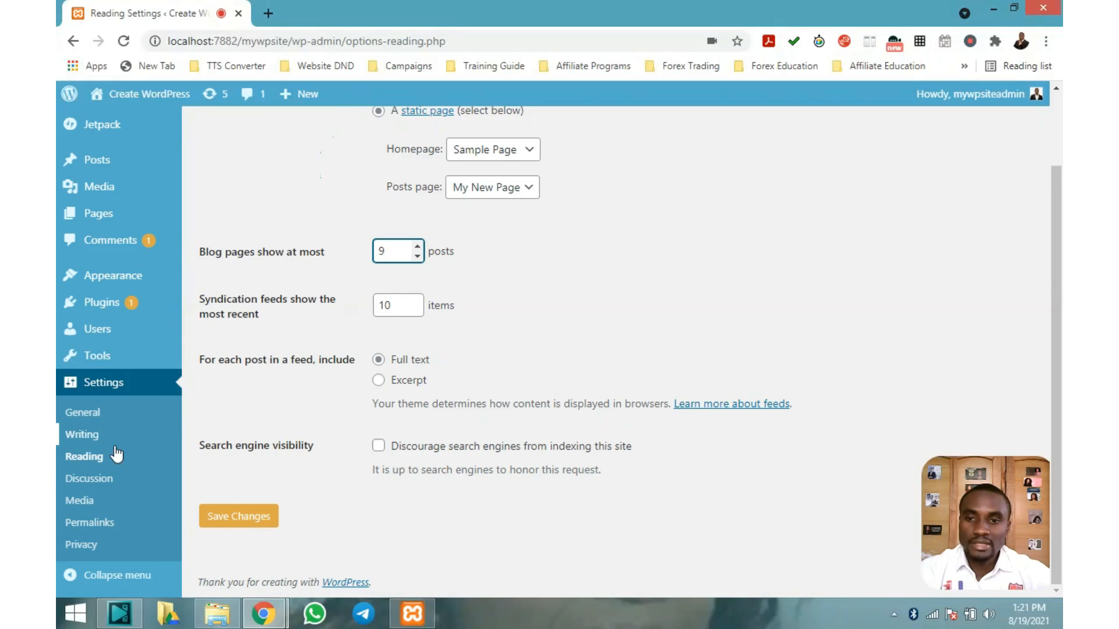
{"action": "left_click", "coordinate": [85, 482]}
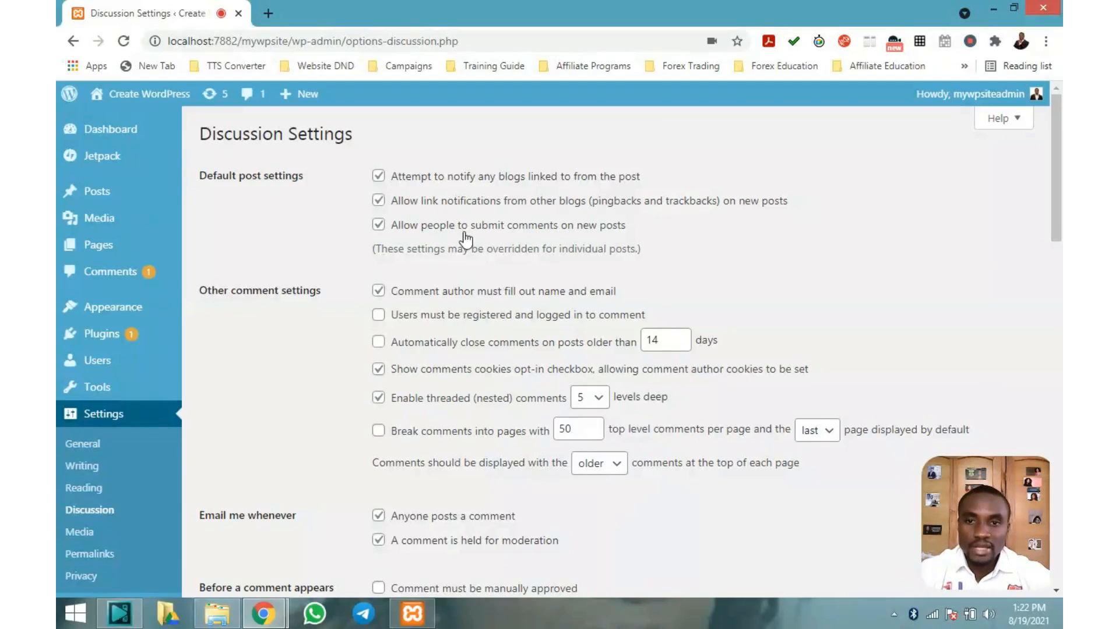
{"action": "scroll", "coordinate": [463, 236], "scroll_direction": "down", "scroll_amount": 1}
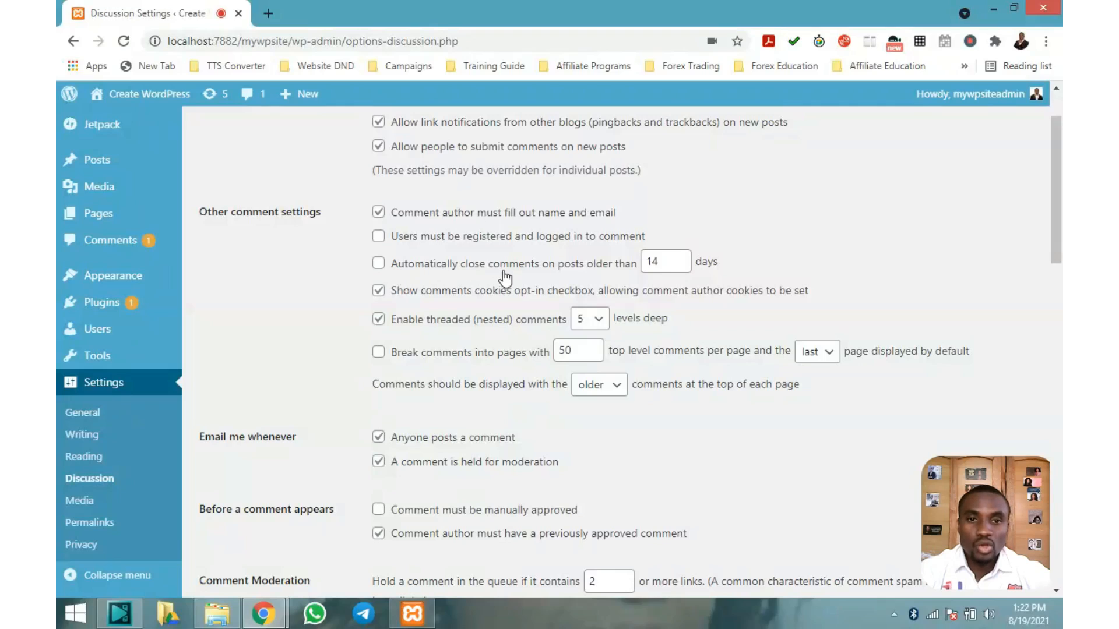
Adjust the 'Automatically close comments' days field from 14 with its spin arrows
{"action": "left_click", "coordinate": [682, 257]}
{"action": "left_click", "coordinate": [682, 257]}
{"action": "left_click", "coordinate": [684, 265]}
{"action": "left_click", "coordinate": [685, 266]}
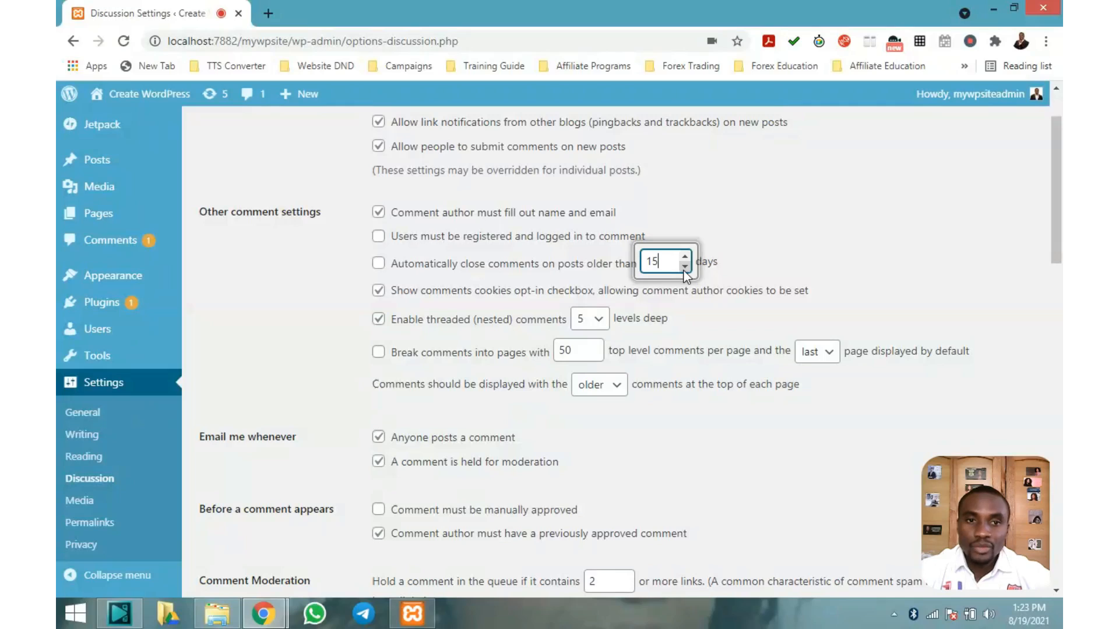
{"action": "left_click", "coordinate": [684, 266]}
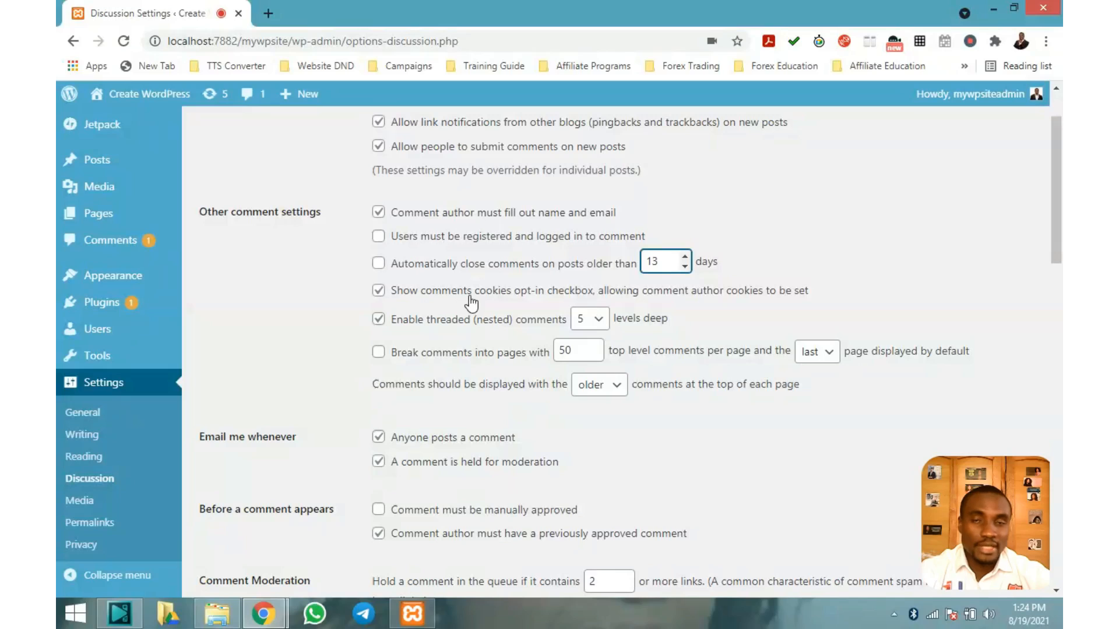
{"action": "scroll", "coordinate": [471, 302], "scroll_direction": "down", "scroll_amount": 1}
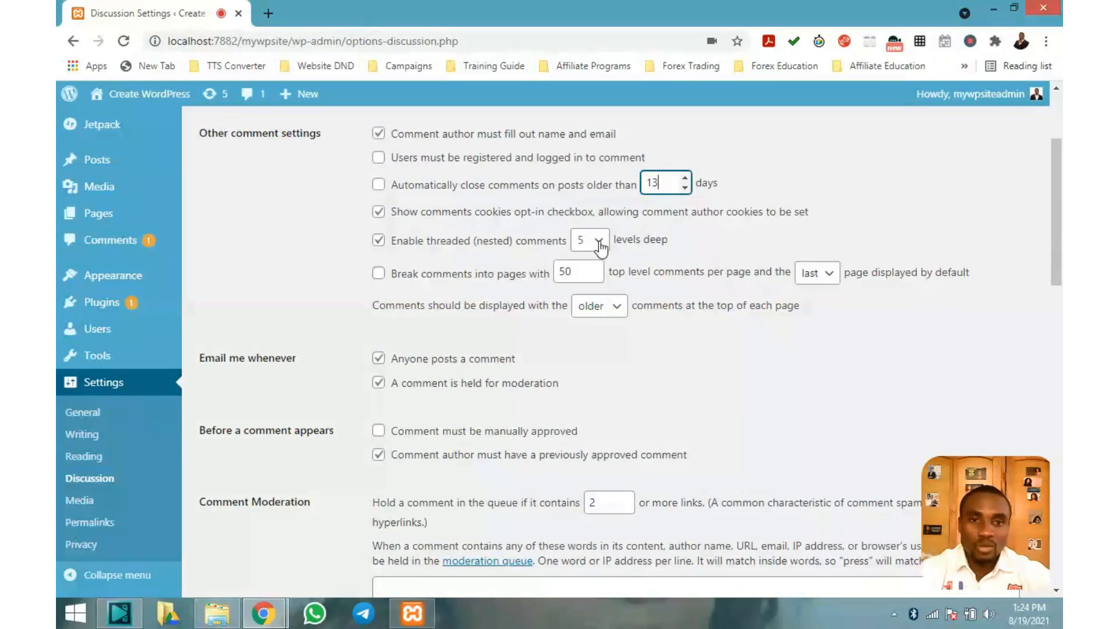
{"action": "scroll", "coordinate": [617, 252], "scroll_direction": "down", "scroll_amount": 1}
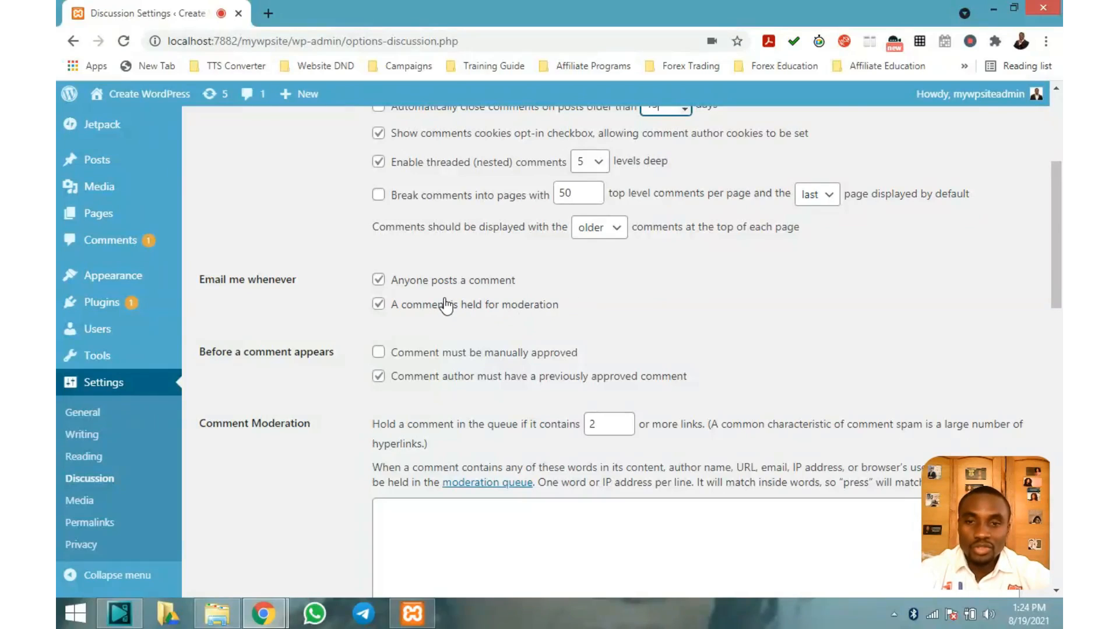
{"action": "scroll", "coordinate": [443, 303], "scroll_direction": "down", "scroll_amount": 3}
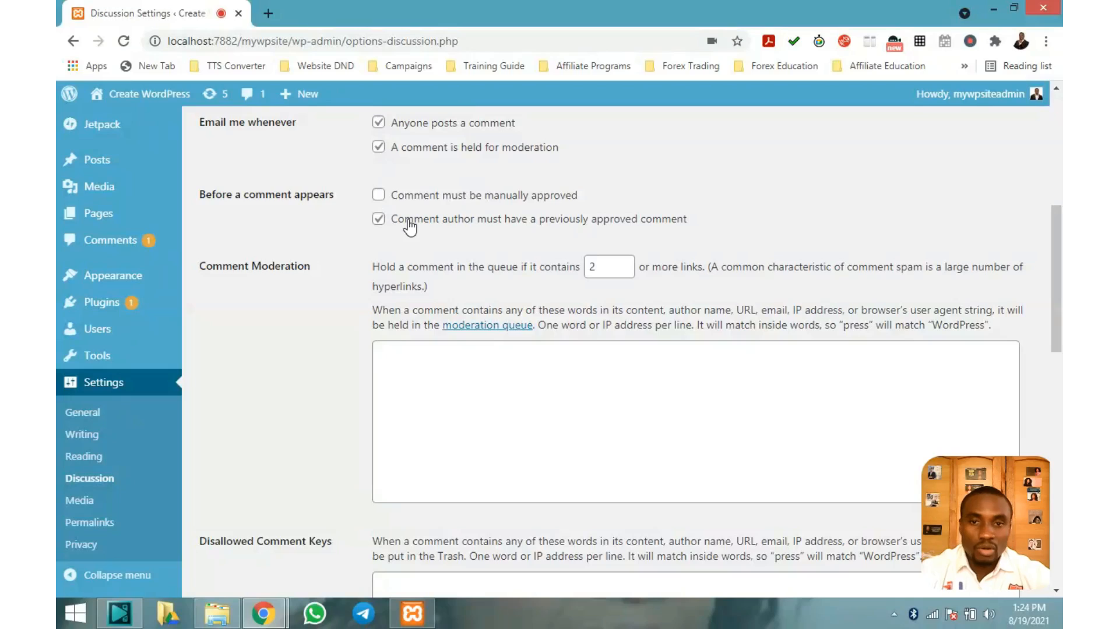
{"action": "scroll", "coordinate": [410, 225], "scroll_direction": "down", "scroll_amount": 1}
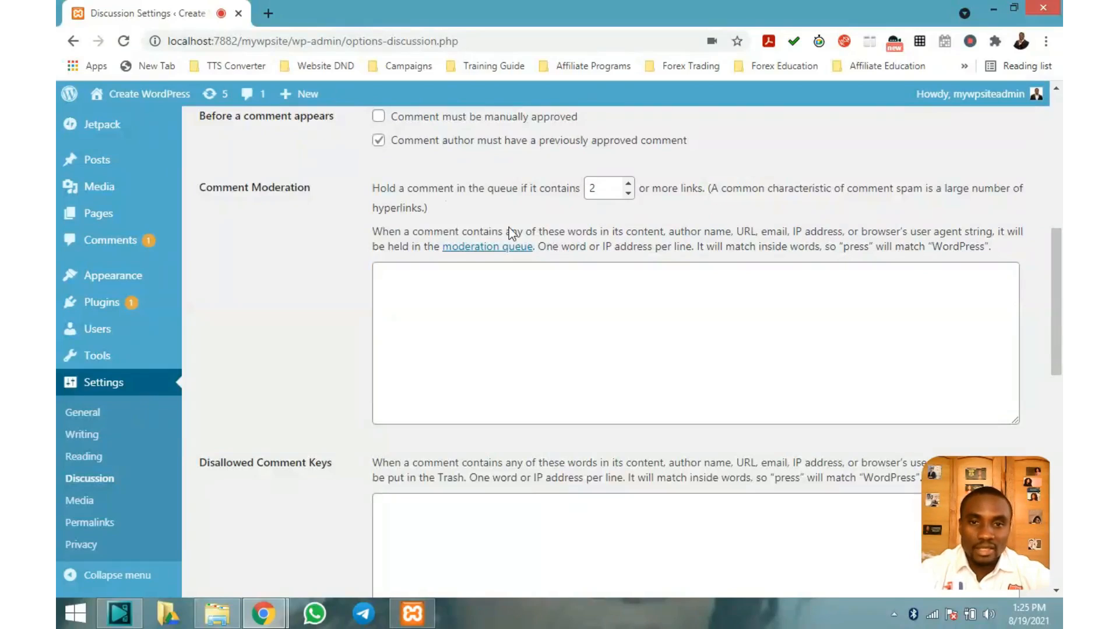
{"action": "scroll", "coordinate": [434, 219], "scroll_direction": "down", "scroll_amount": 1}
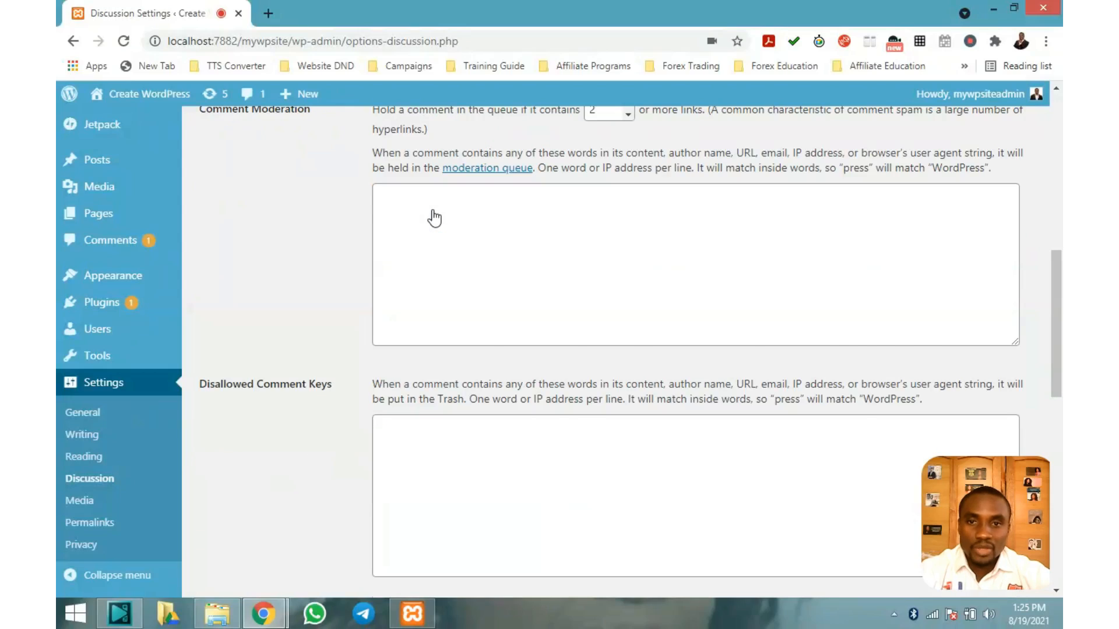
{"action": "scroll", "coordinate": [442, 221], "scroll_direction": "up", "scroll_amount": 4}
{"action": "scroll", "coordinate": [533, 249], "scroll_direction": "down", "scroll_amount": 2}
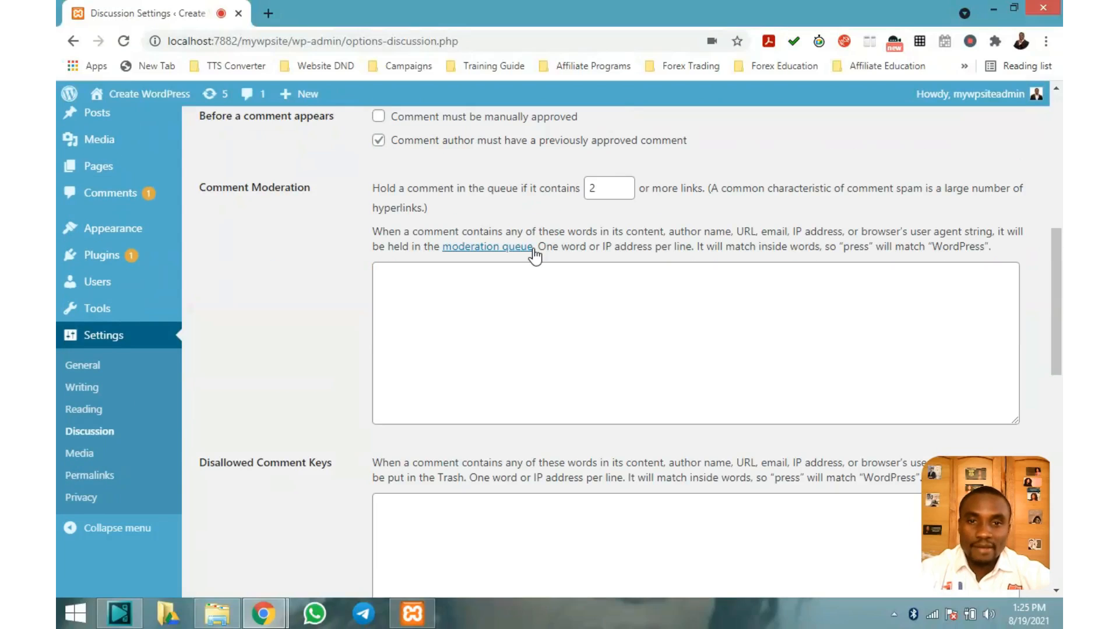
{"action": "scroll", "coordinate": [533, 250], "scroll_direction": "down", "scroll_amount": 5}
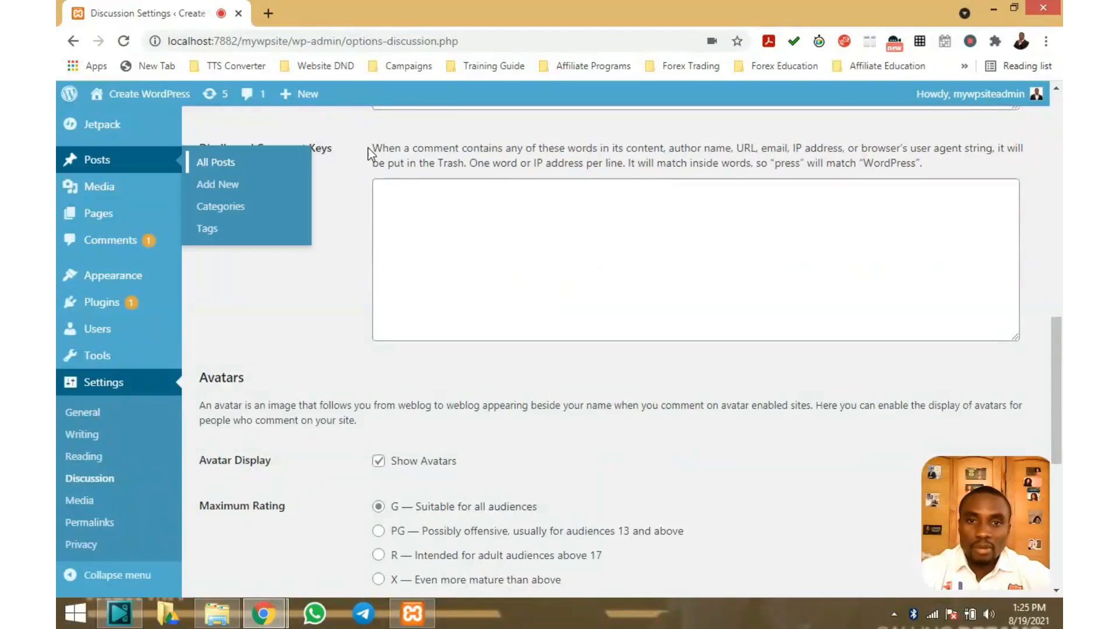
{"action": "scroll", "coordinate": [570, 153], "scroll_direction": "down", "scroll_amount": 4}
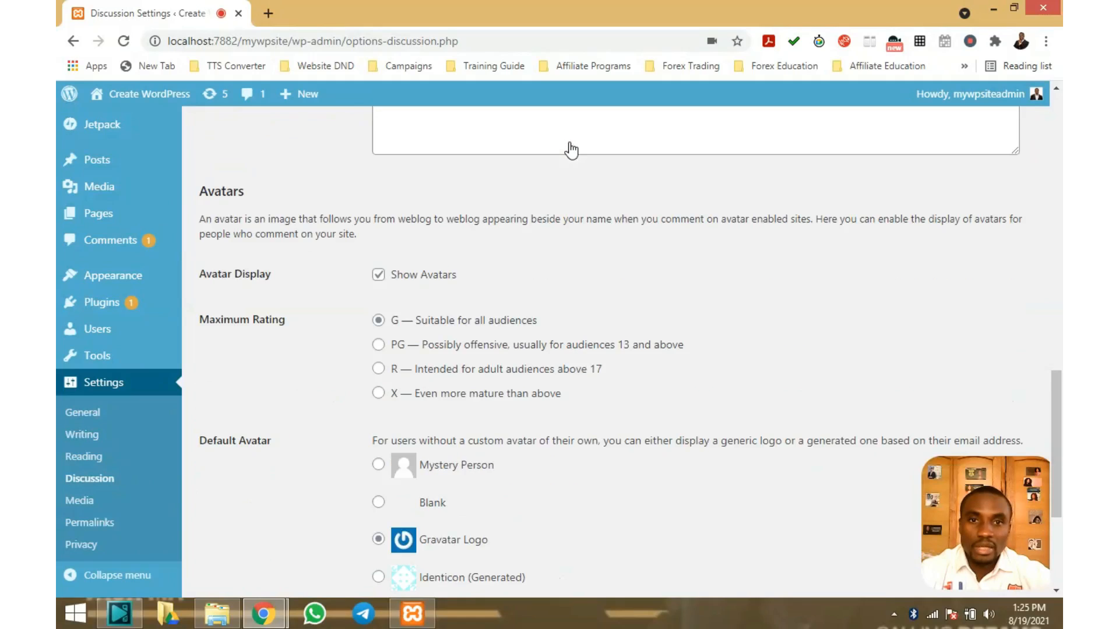
{"action": "scroll", "coordinate": [284, 181], "scroll_direction": "up", "scroll_amount": 1}
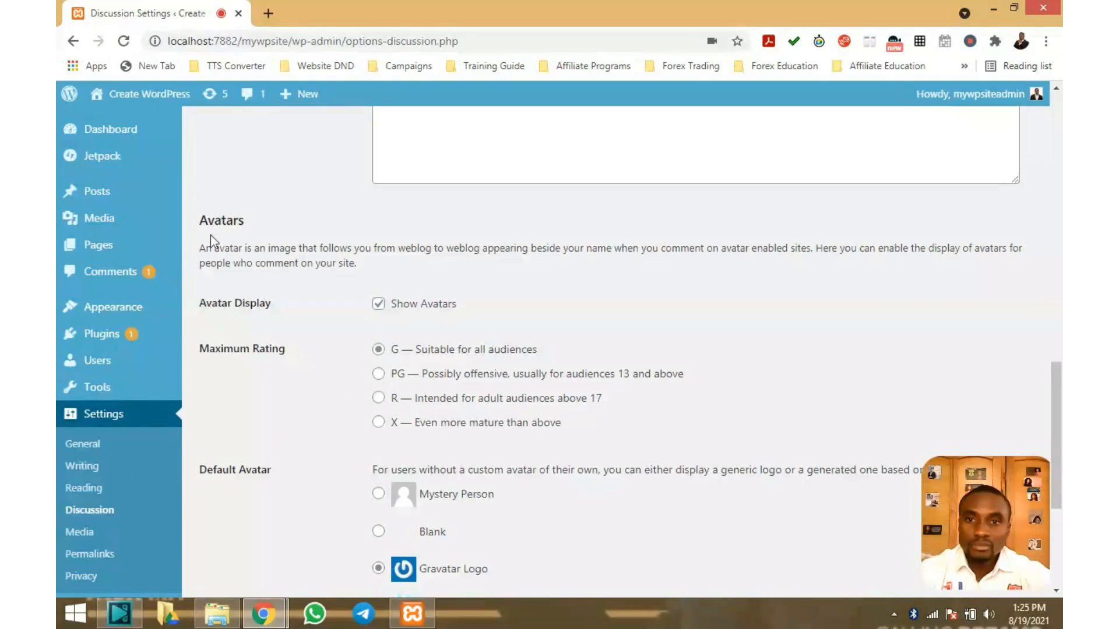
{"action": "scroll", "coordinate": [345, 239], "scroll_direction": "down", "scroll_amount": 2}
{"action": "scroll", "coordinate": [449, 233], "scroll_direction": "up", "scroll_amount": 2}
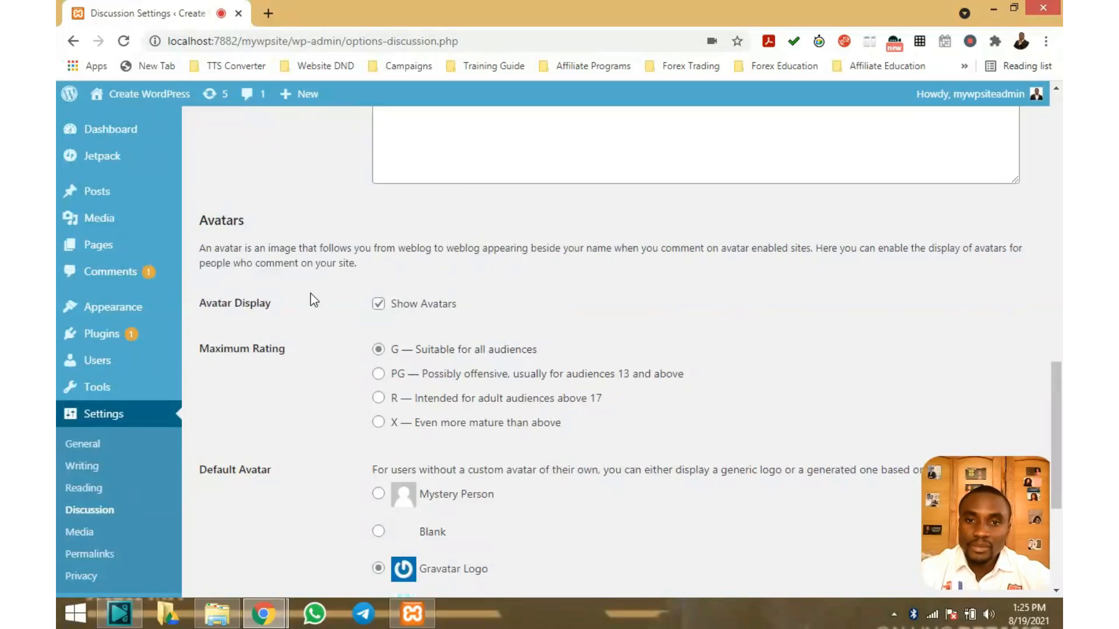
{"action": "scroll", "coordinate": [311, 294], "scroll_direction": "down", "scroll_amount": 1}
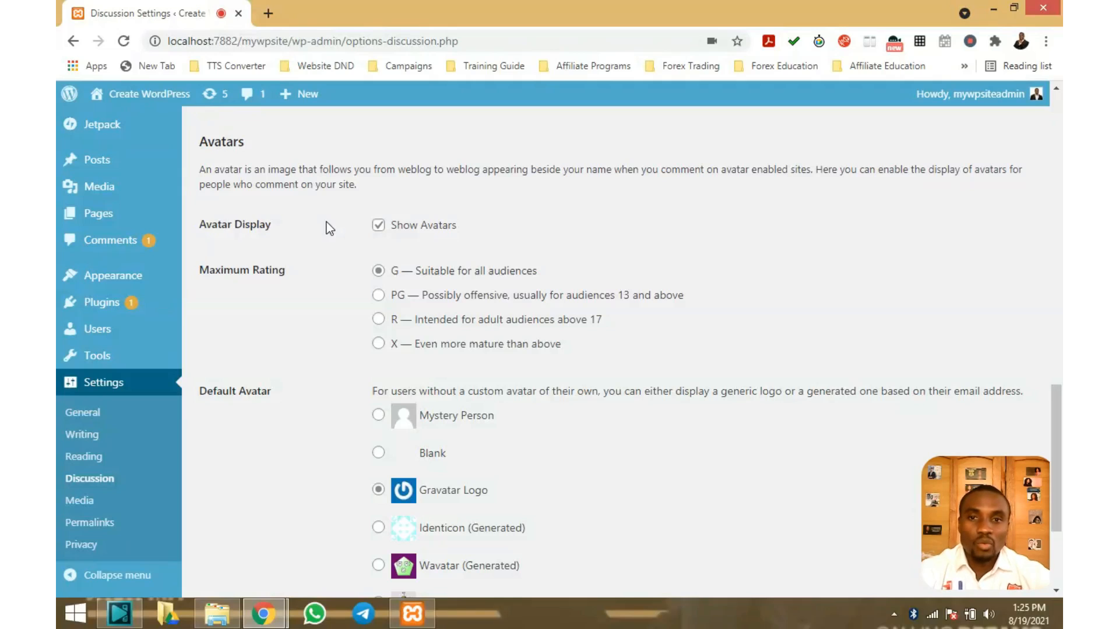
{"action": "scroll", "coordinate": [326, 222], "scroll_direction": "up", "scroll_amount": 1}
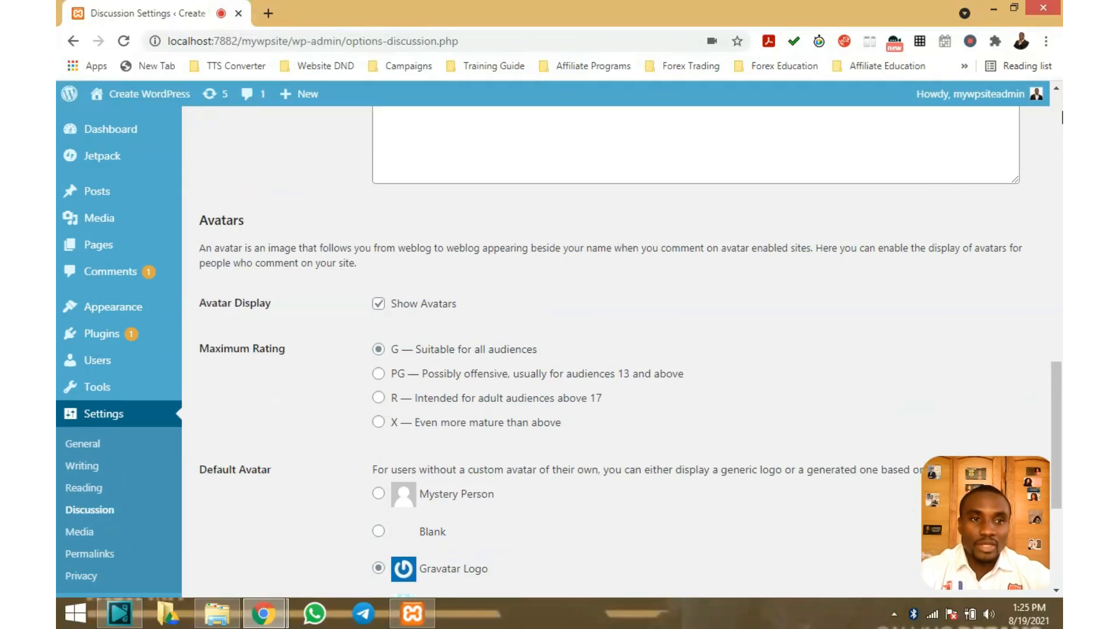
{"action": "mouse_move", "coordinate": [1020, 96]}
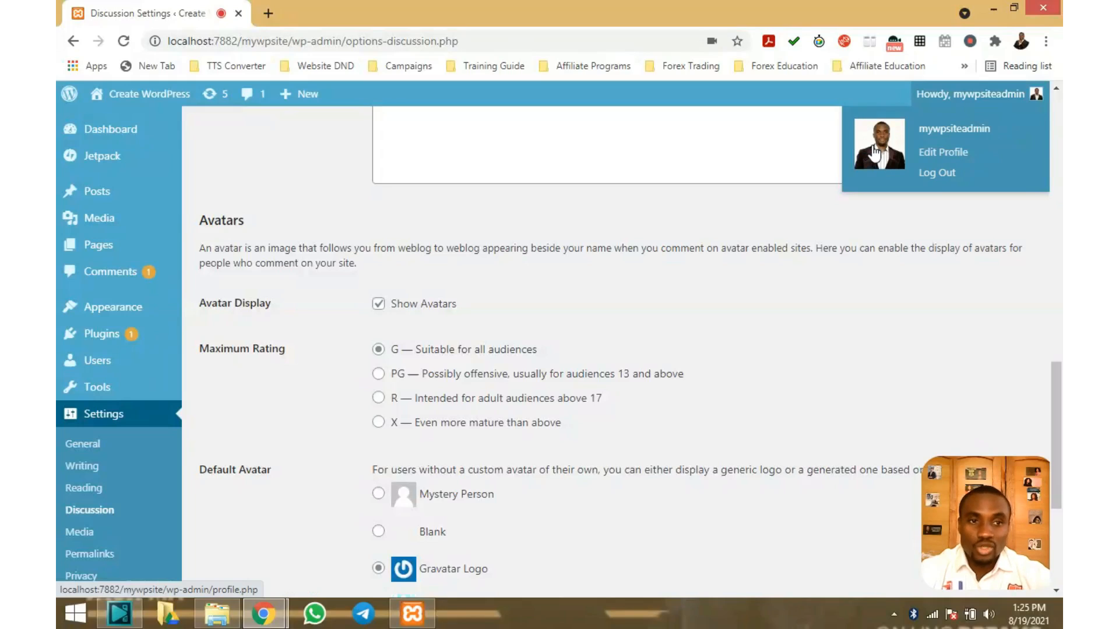
{"action": "scroll", "coordinate": [874, 153], "scroll_direction": "down", "scroll_amount": 1}
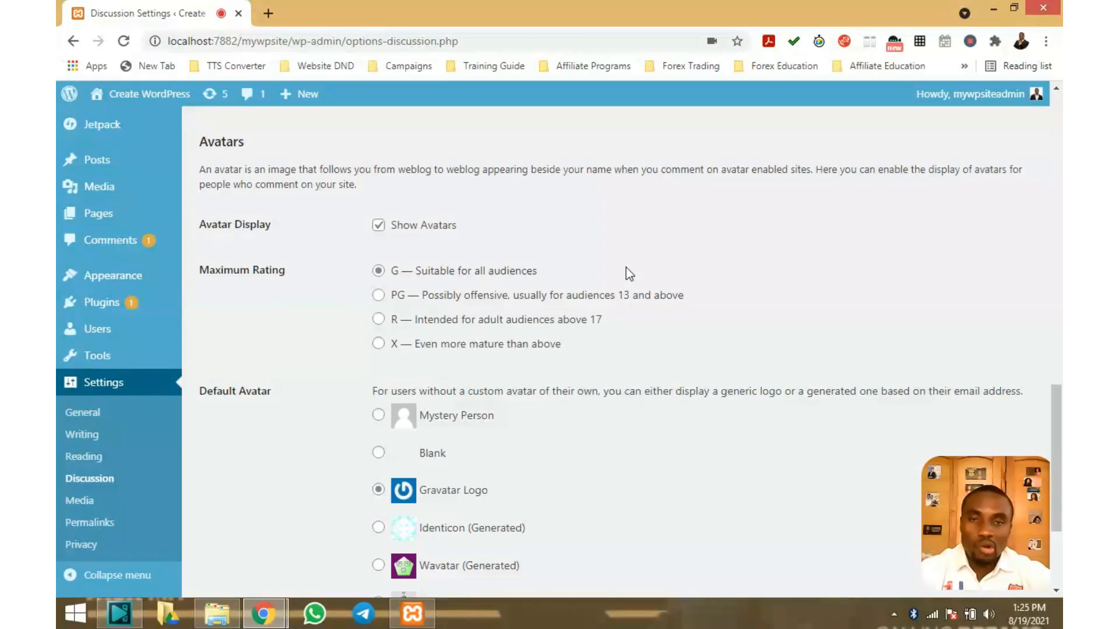
{"action": "scroll", "coordinate": [627, 272], "scroll_direction": "down", "scroll_amount": 3}
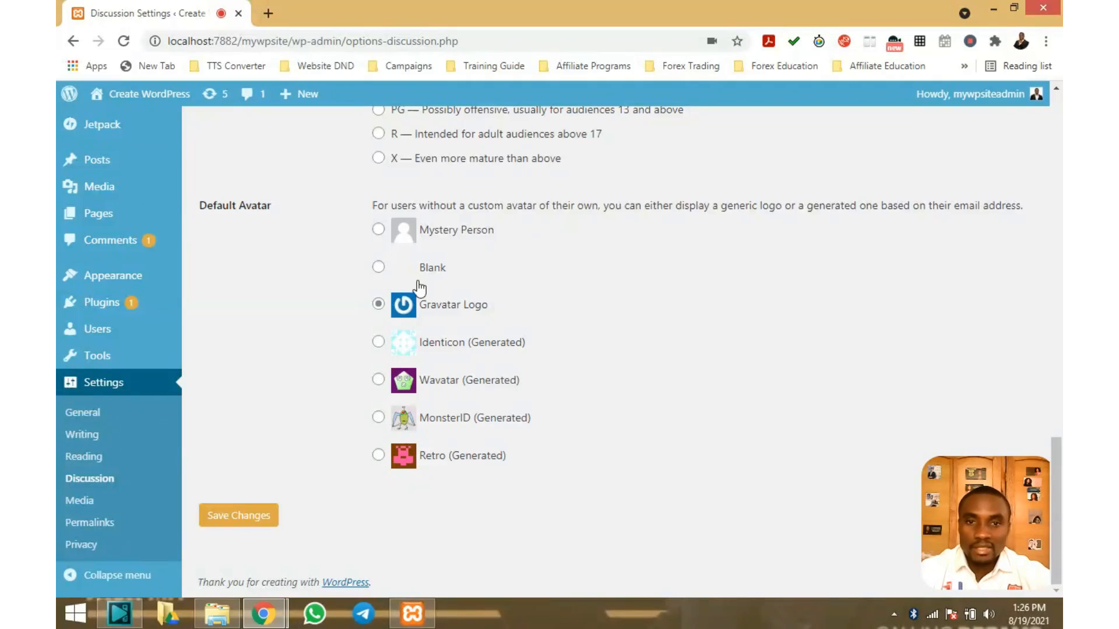
{"action": "scroll", "coordinate": [418, 286], "scroll_direction": "up", "scroll_amount": 1}
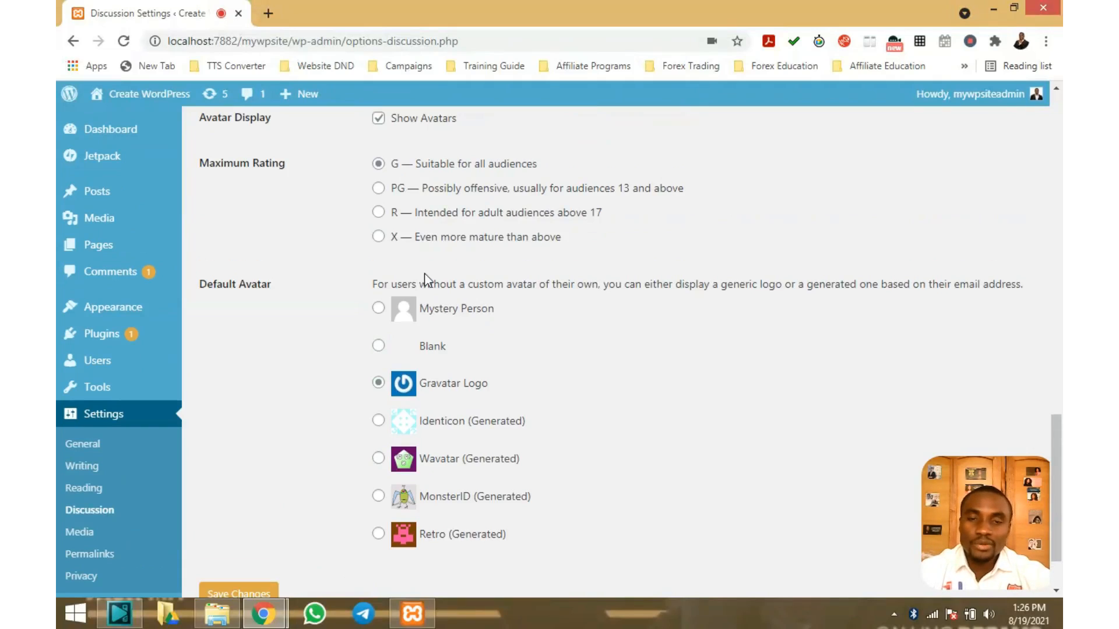
{"action": "scroll", "coordinate": [425, 279], "scroll_direction": "up", "scroll_amount": 4}
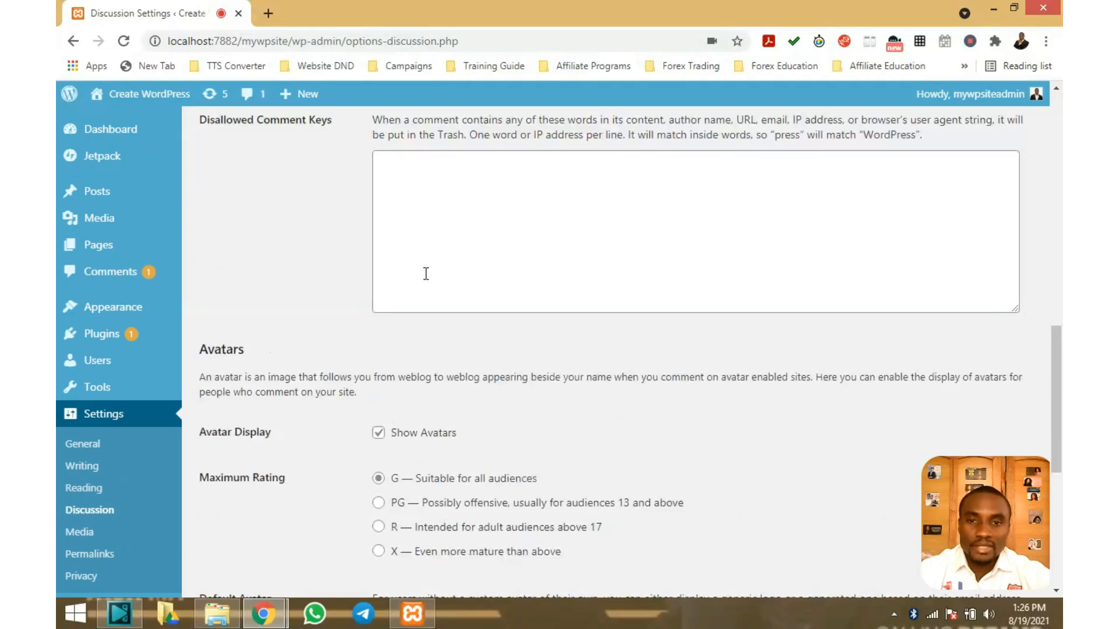
{"action": "scroll", "coordinate": [426, 274], "scroll_direction": "down", "scroll_amount": 5}
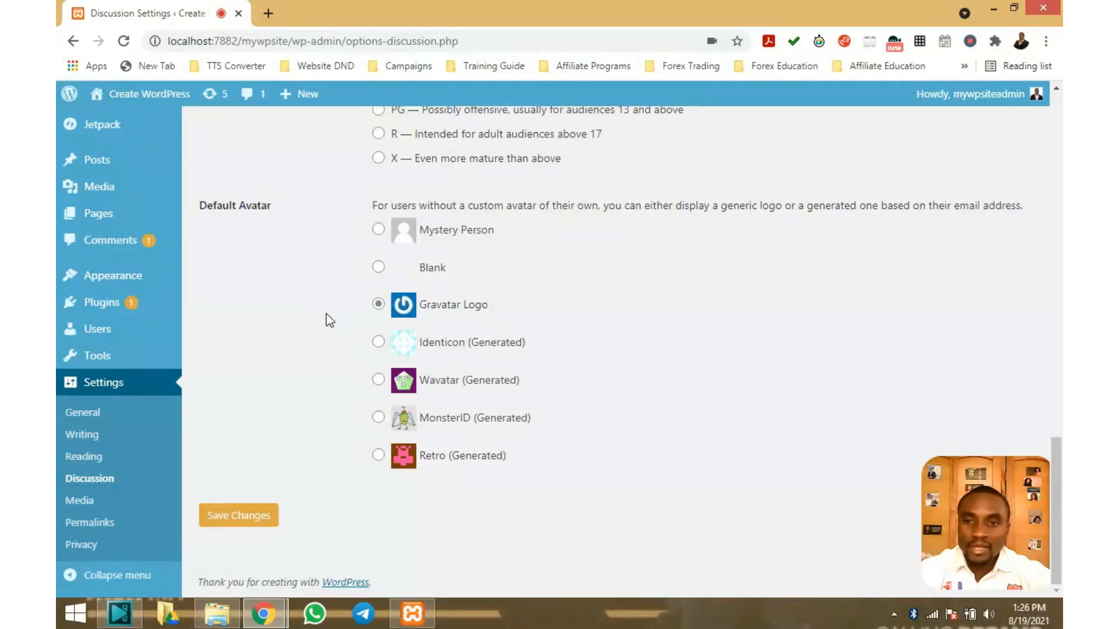
{"action": "left_click", "coordinate": [82, 502]}
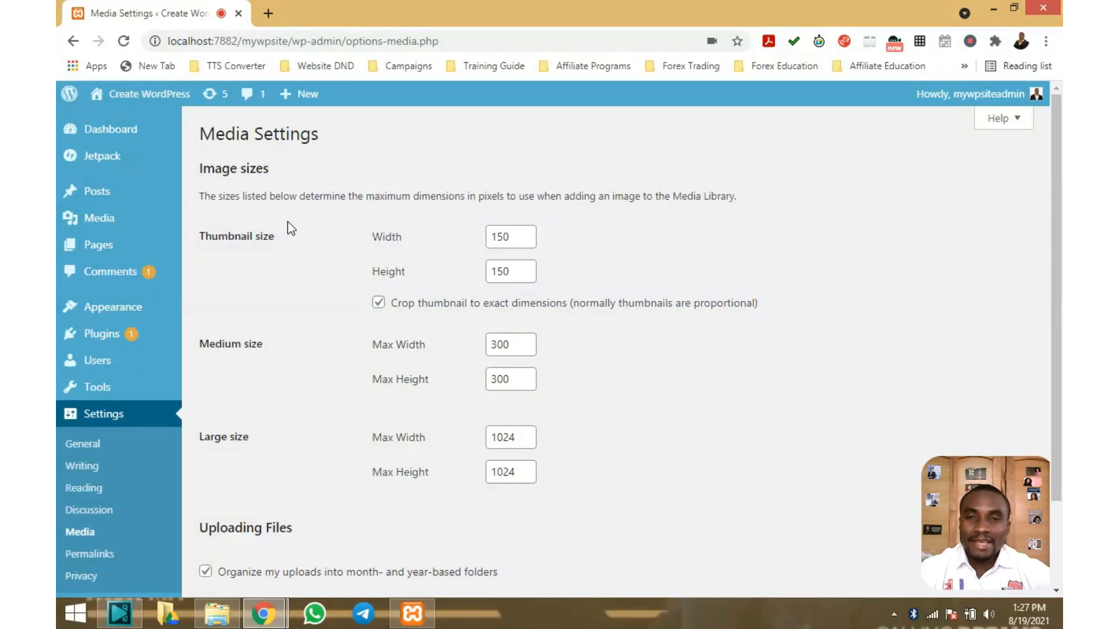
{"action": "scroll", "coordinate": [359, 234], "scroll_direction": "down", "scroll_amount": 2}
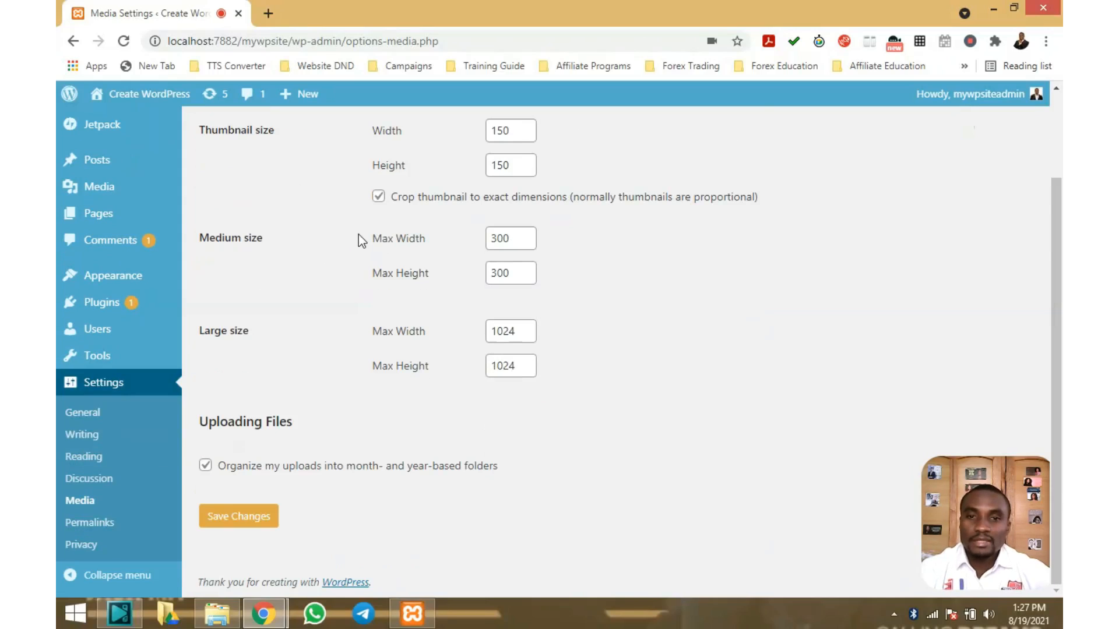
{"action": "scroll", "coordinate": [358, 239], "scroll_direction": "up", "scroll_amount": 2}
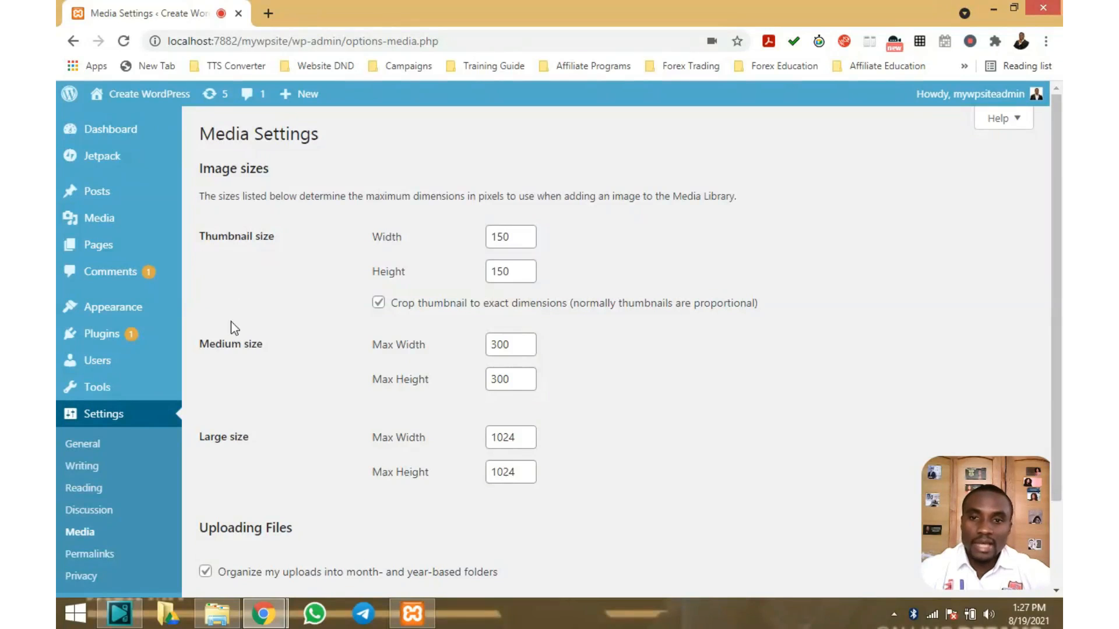
{"action": "scroll", "coordinate": [241, 330], "scroll_direction": "down", "scroll_amount": 1}
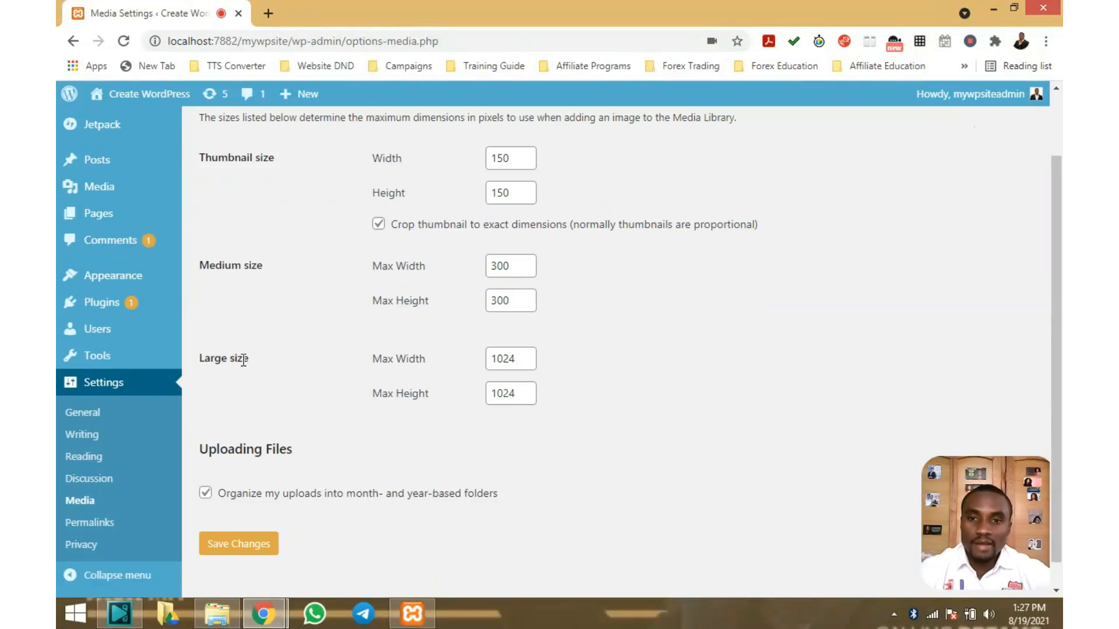
{"action": "scroll", "coordinate": [239, 334], "scroll_direction": "up", "scroll_amount": 1}
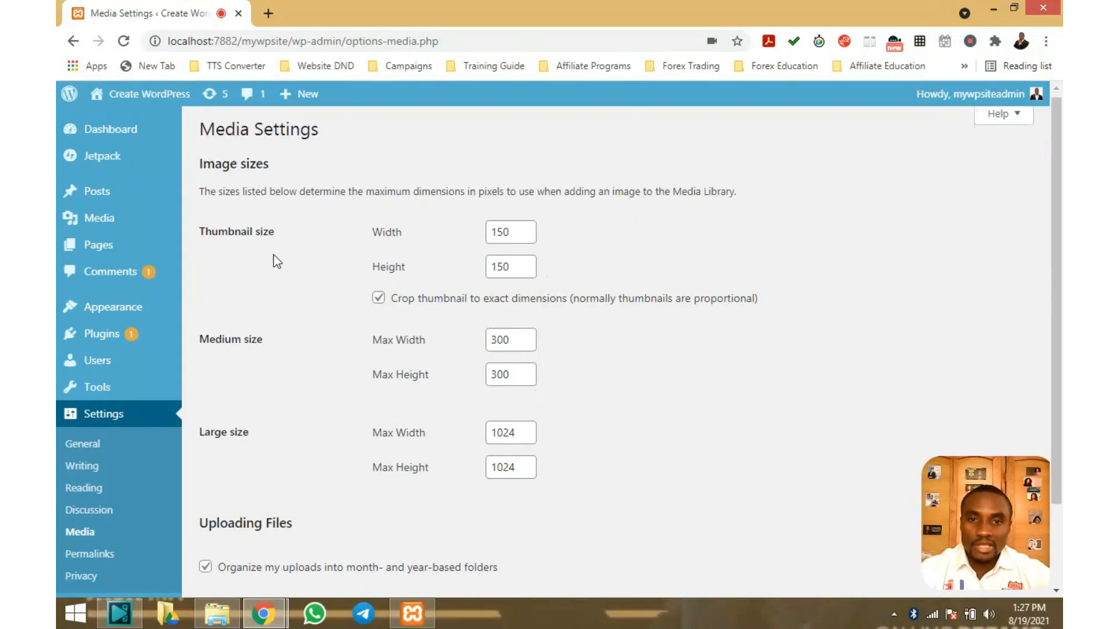
{"action": "scroll", "coordinate": [274, 254], "scroll_direction": "down", "scroll_amount": 1}
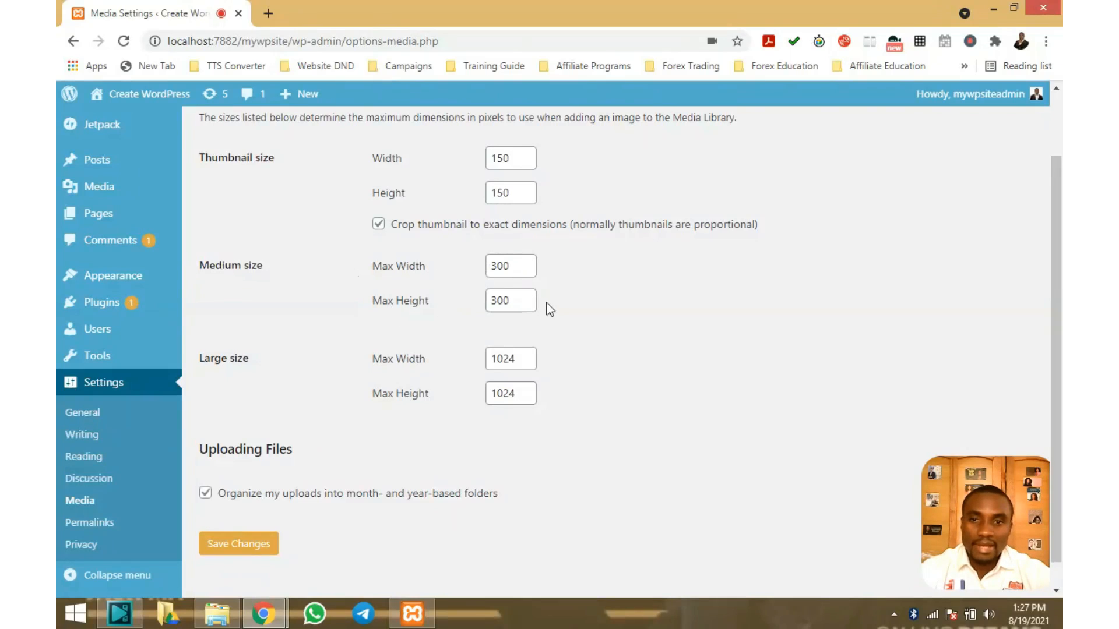
{"action": "scroll", "coordinate": [546, 303], "scroll_direction": "down", "scroll_amount": 1}
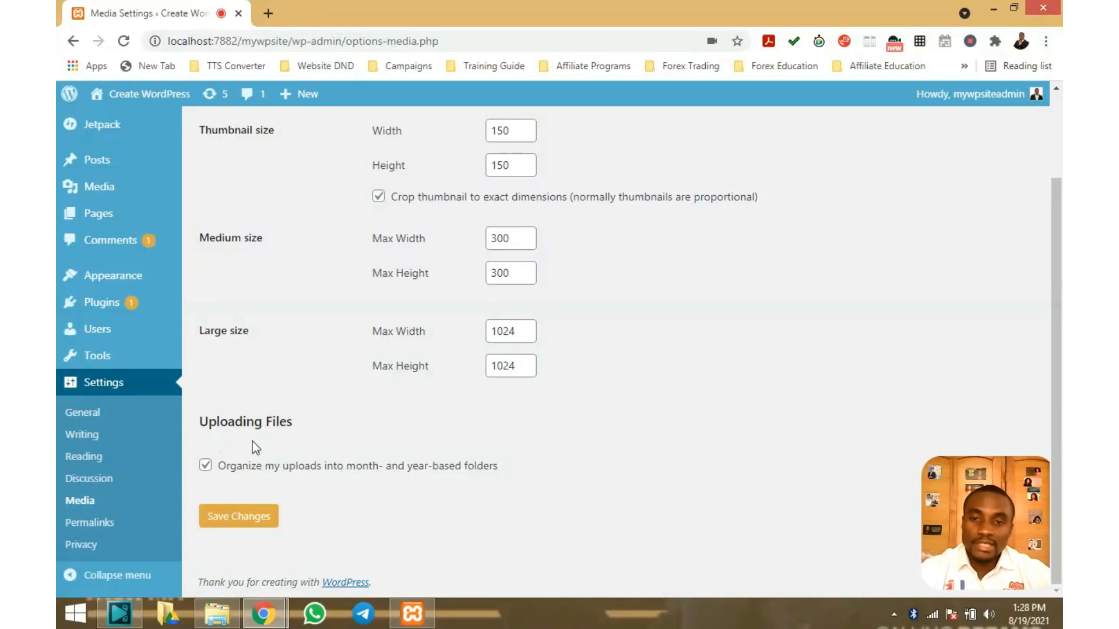
{"action": "scroll", "coordinate": [252, 448], "scroll_direction": "up", "scroll_amount": 1}
{"action": "scroll", "coordinate": [253, 448], "scroll_direction": "up", "scroll_amount": 1}
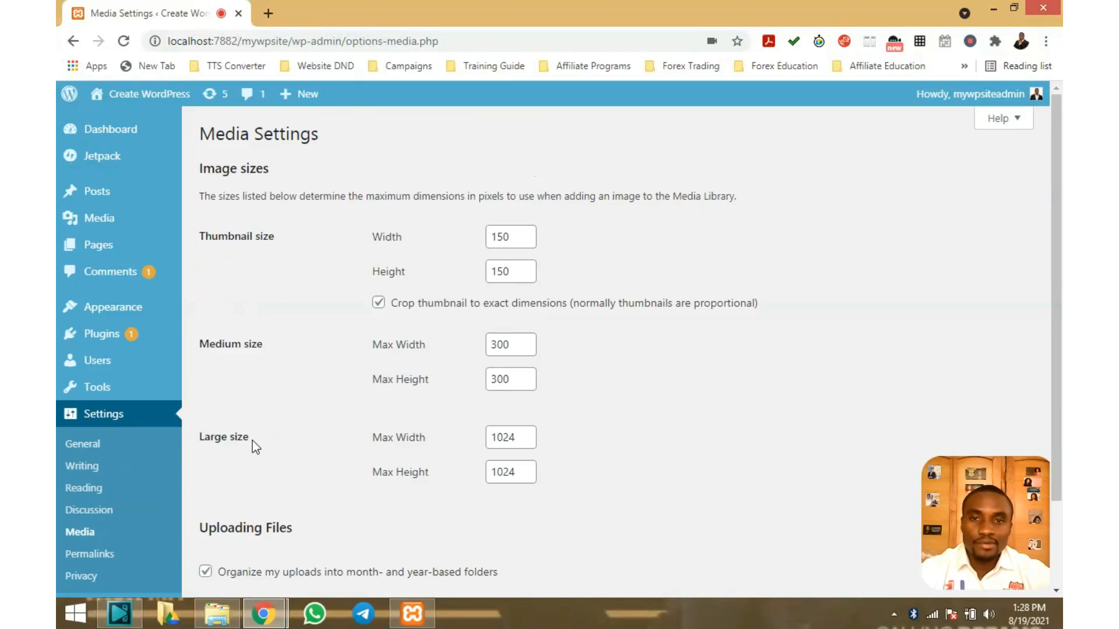
{"action": "scroll", "coordinate": [253, 448], "scroll_direction": "down", "scroll_amount": 2}
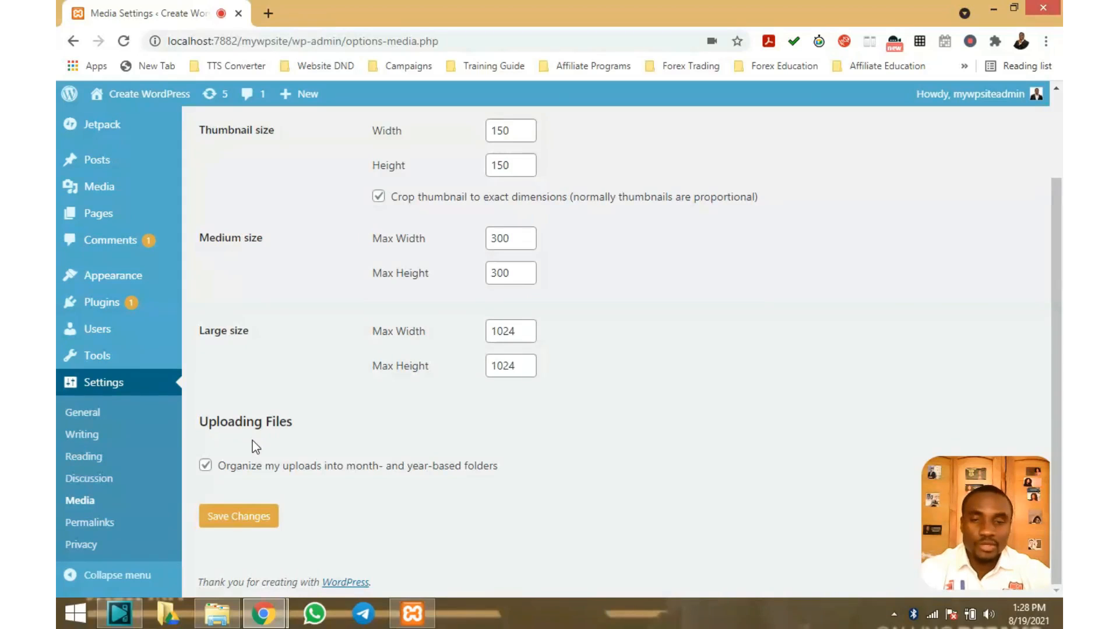
{"action": "scroll", "coordinate": [270, 195], "scroll_direction": "up", "scroll_amount": 2}
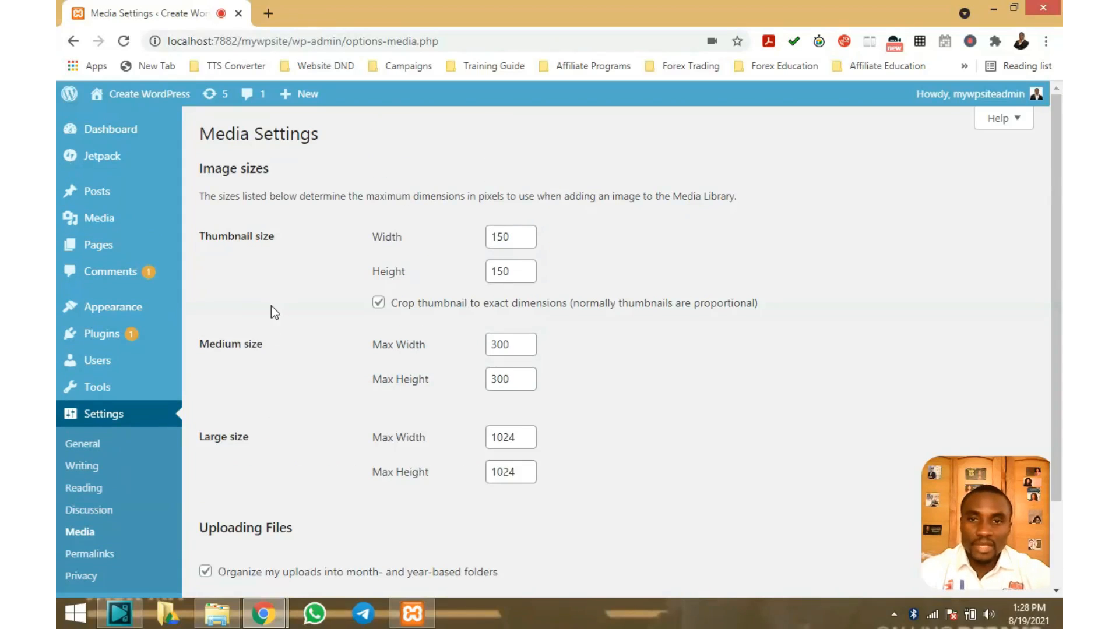
{"action": "scroll", "coordinate": [271, 305], "scroll_direction": "down", "scroll_amount": 1}
{"action": "scroll", "coordinate": [271, 306], "scroll_direction": "down", "scroll_amount": 1}
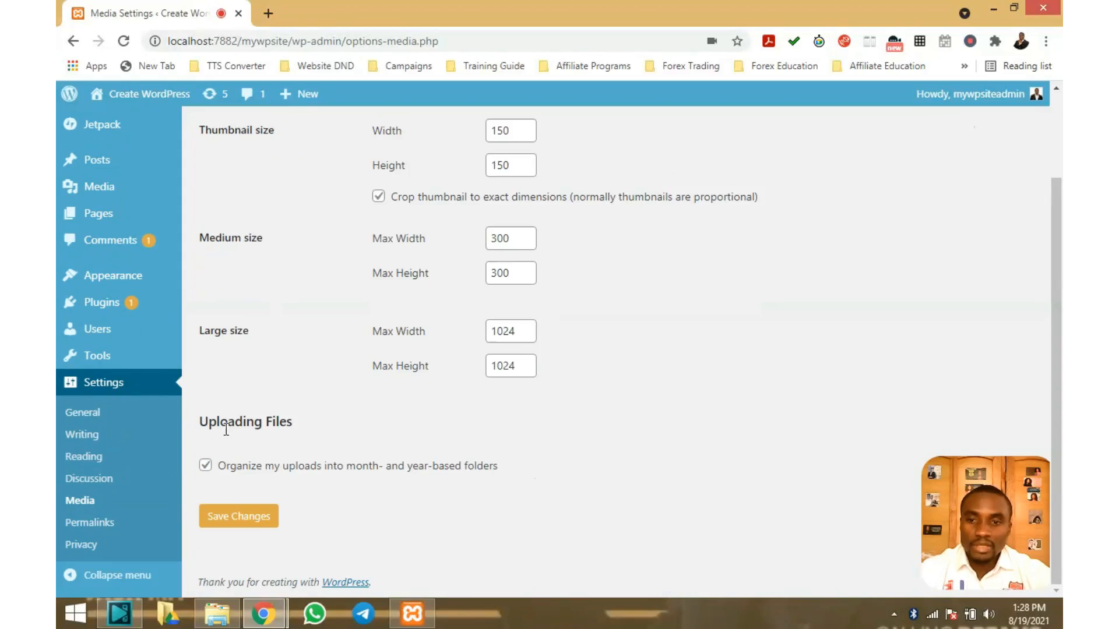
Open Settings > Permalinks and review the Common Settings, where Day and name is selected
{"action": "left_click", "coordinate": [100, 523]}
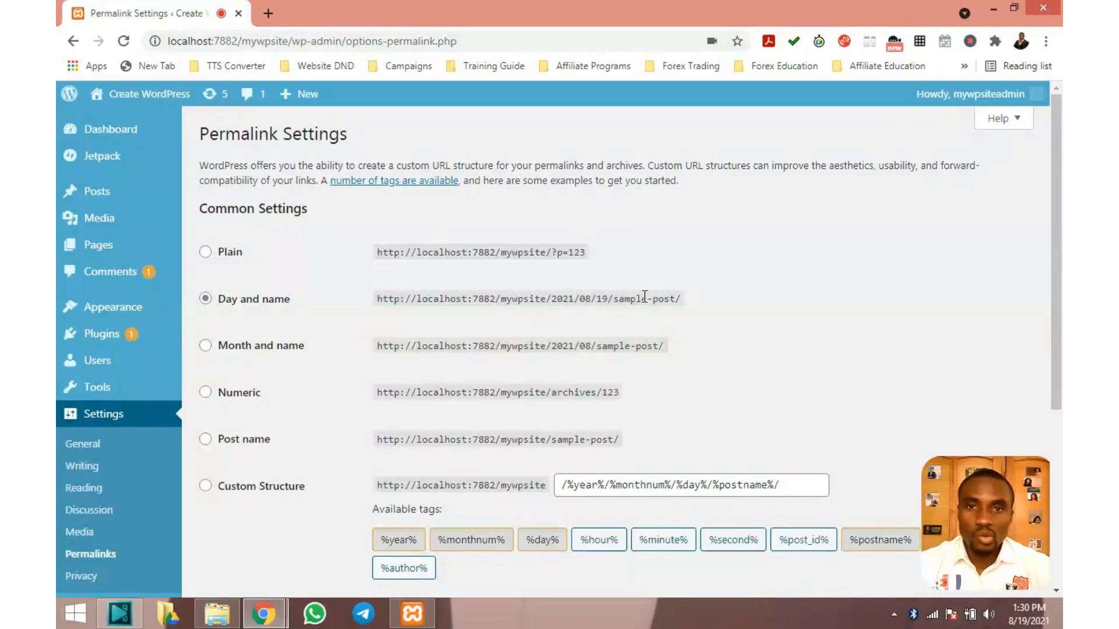
{"action": "scroll", "coordinate": [638, 297], "scroll_direction": "down", "scroll_amount": 3}
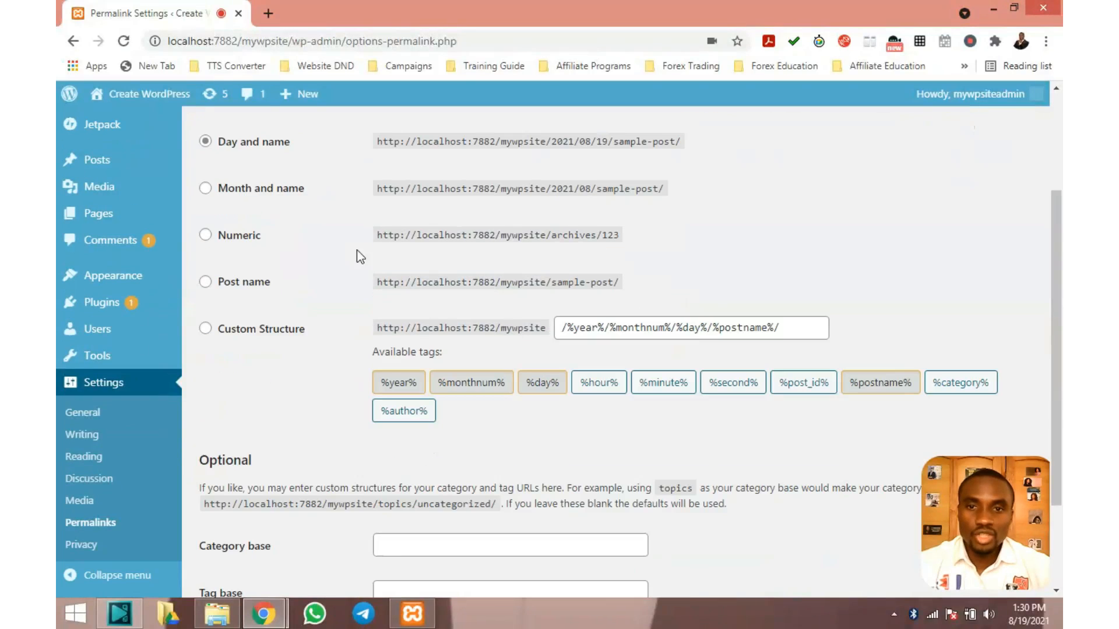
{"action": "scroll", "coordinate": [385, 255], "scroll_direction": "up", "scroll_amount": 2}
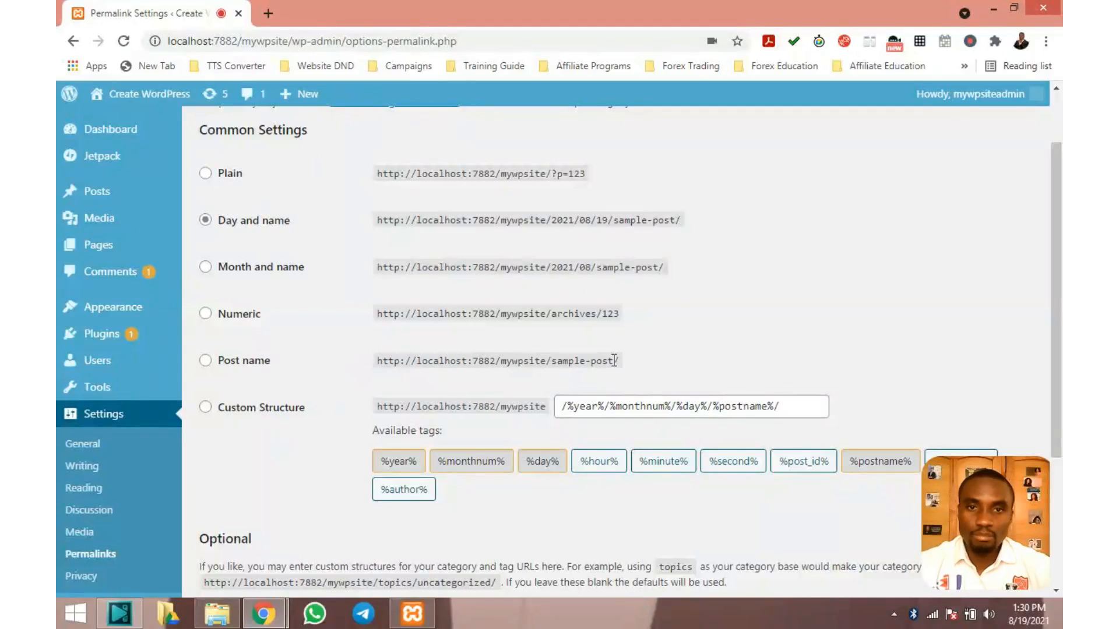
{"action": "scroll", "coordinate": [405, 270], "scroll_direction": "up", "scroll_amount": 1}
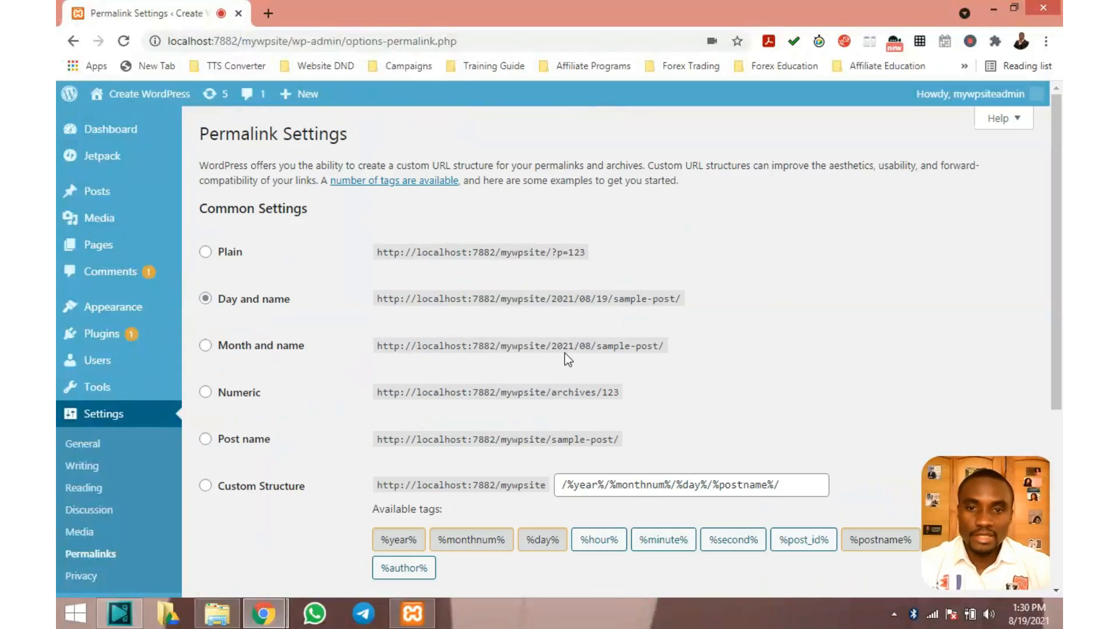
{"action": "scroll", "coordinate": [428, 292], "scroll_direction": "down", "scroll_amount": 1}
{"action": "scroll", "coordinate": [350, 264], "scroll_direction": "up", "scroll_amount": 1}
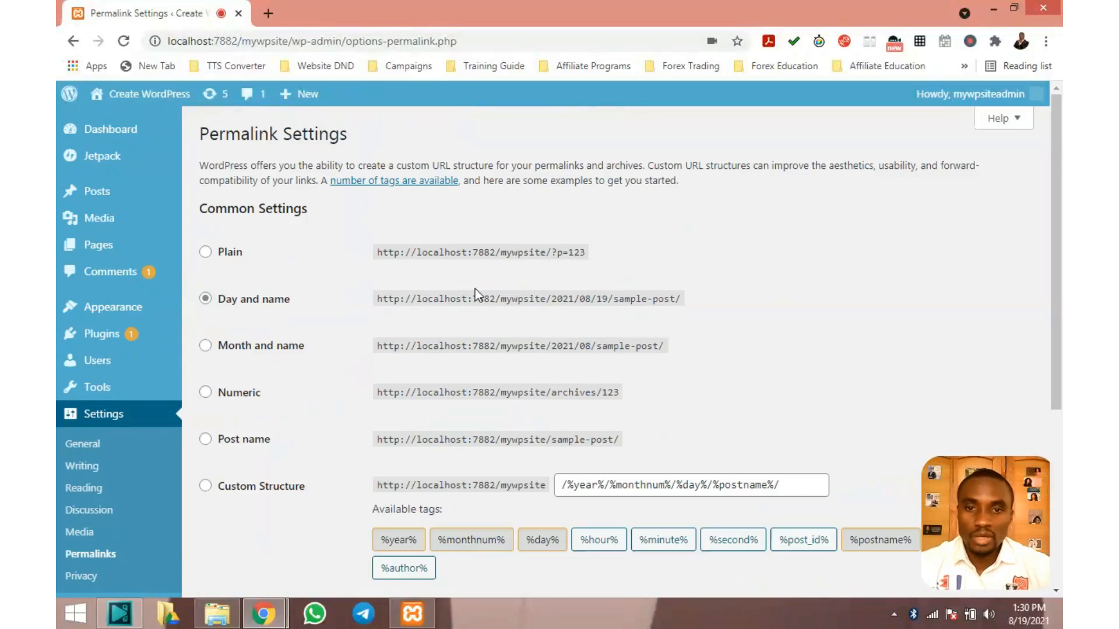
{"action": "scroll", "coordinate": [498, 386], "scroll_direction": "down", "scroll_amount": 1}
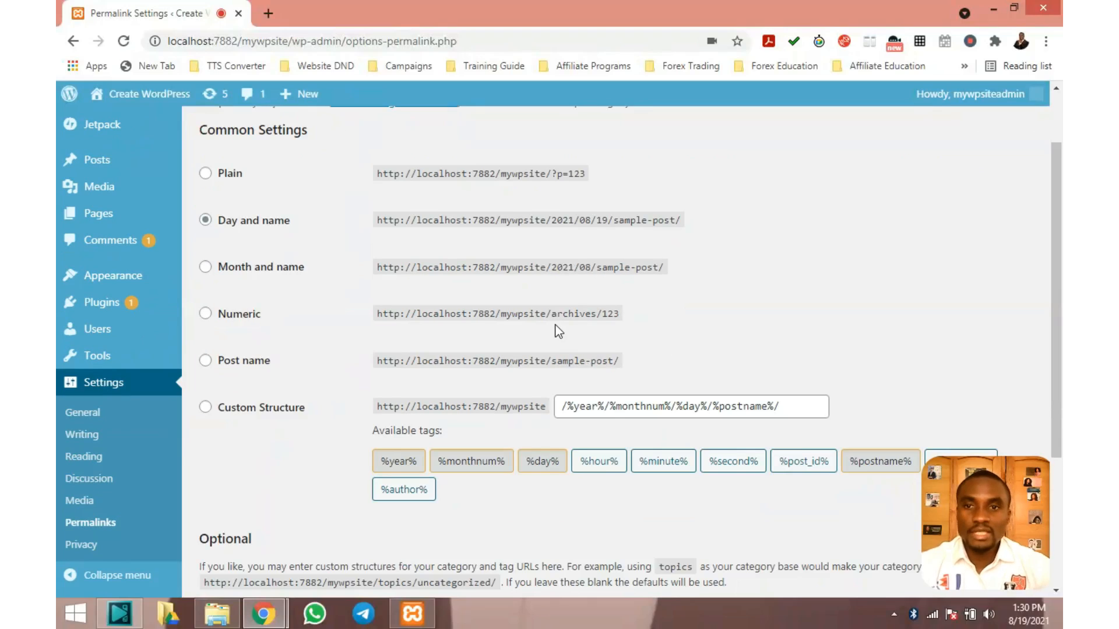
{"action": "scroll", "coordinate": [554, 324], "scroll_direction": "up", "scroll_amount": 1}
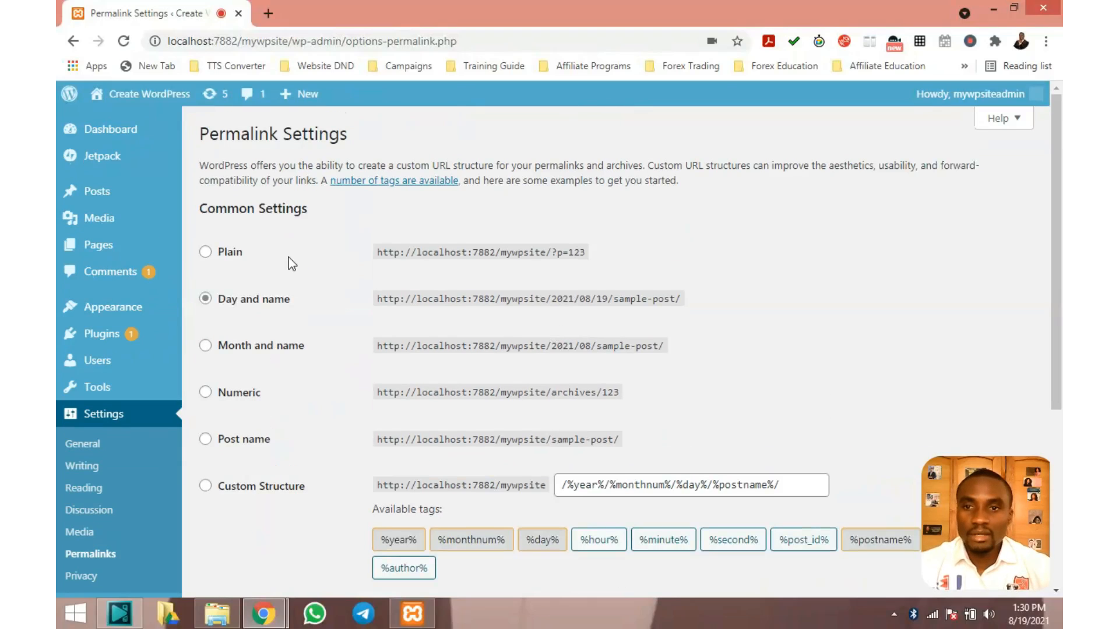
View the Hello World post's date-based URL via All Posts, then return to Permalink Settings
{"action": "mouse_move", "coordinate": [61, 192]}
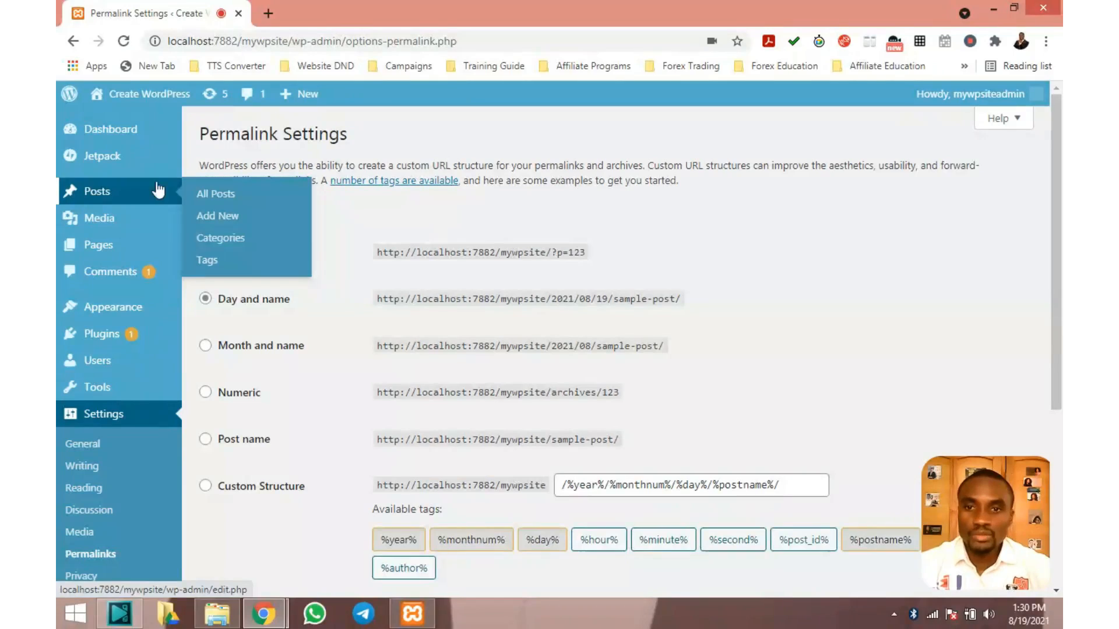
{"action": "left_click", "coordinate": [224, 196]}
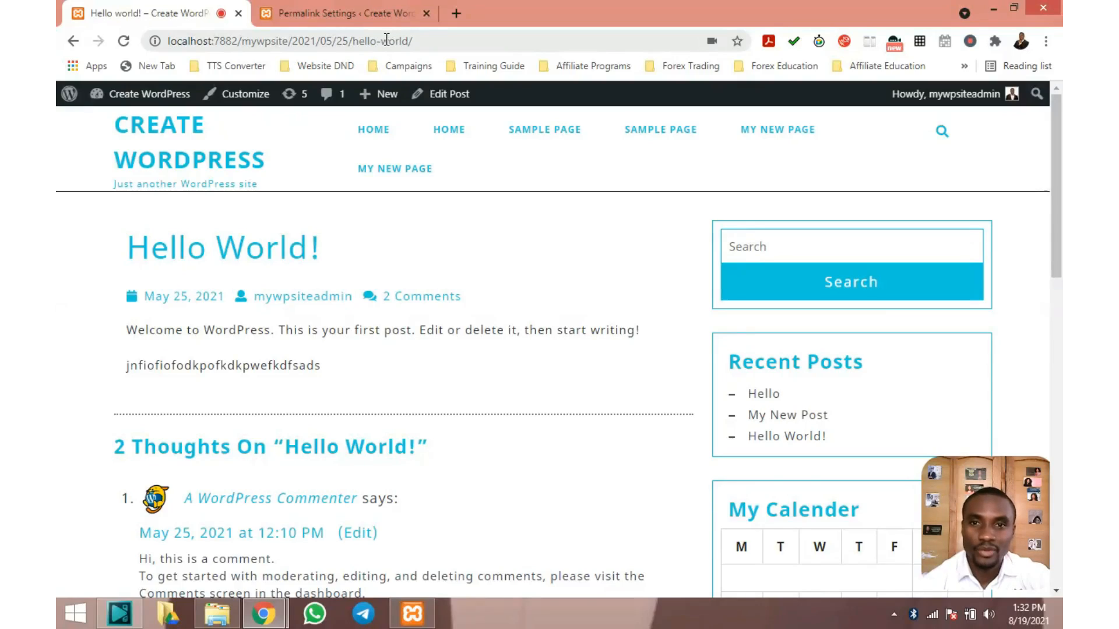
{"action": "left_click", "coordinate": [356, 12]}
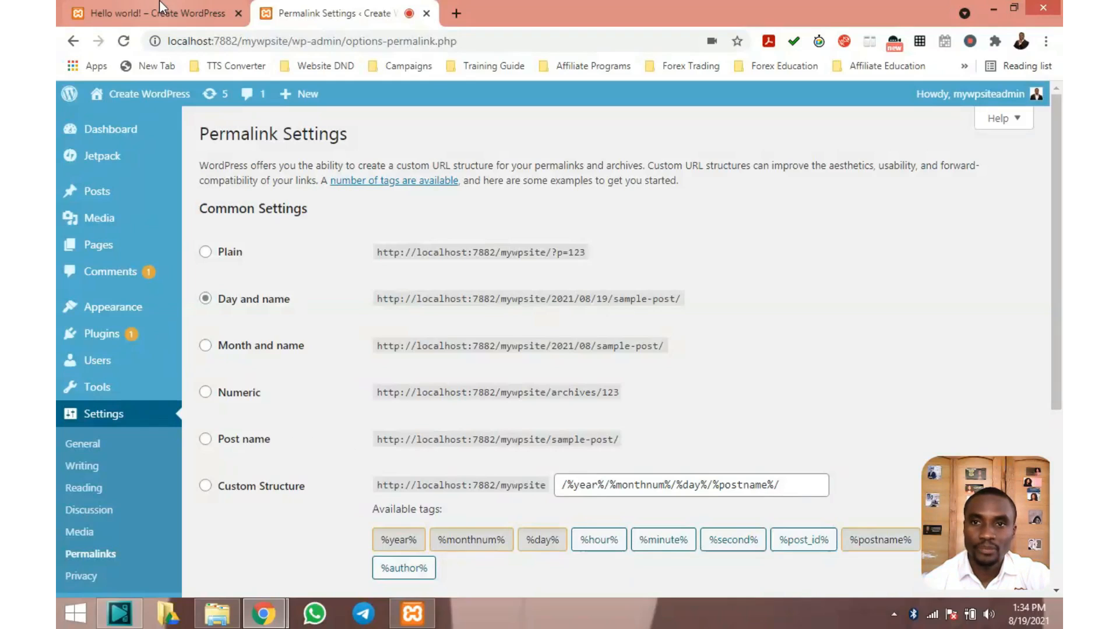
Select the Post name permalink structure and save, moving Hello World to /hello-world/
{"action": "left_click", "coordinate": [205, 440]}
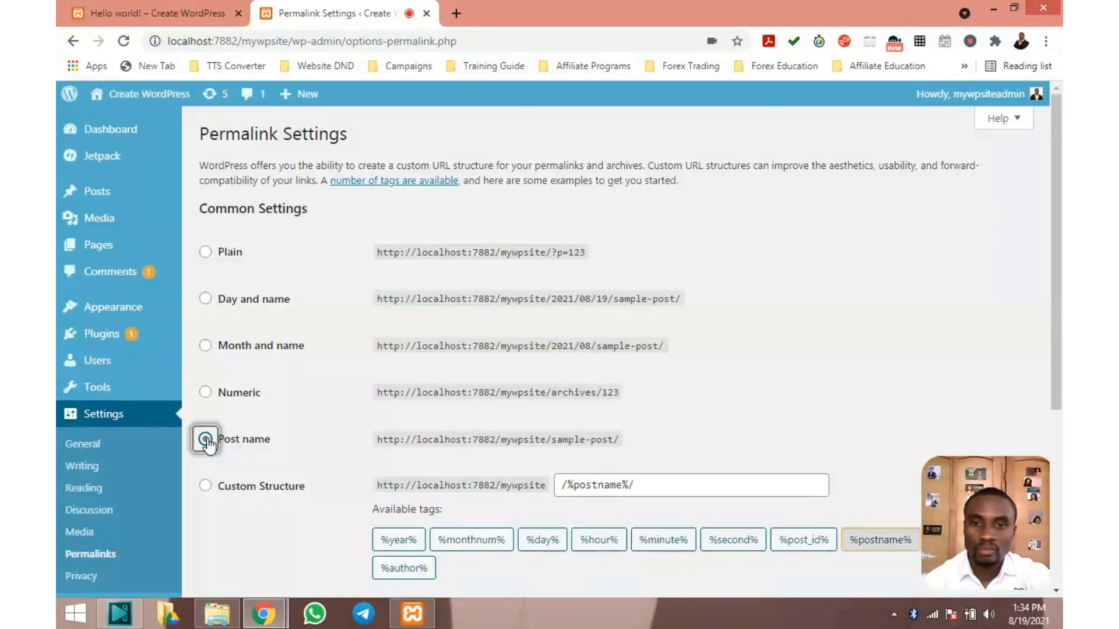
{"action": "left_click", "coordinate": [178, 8]}
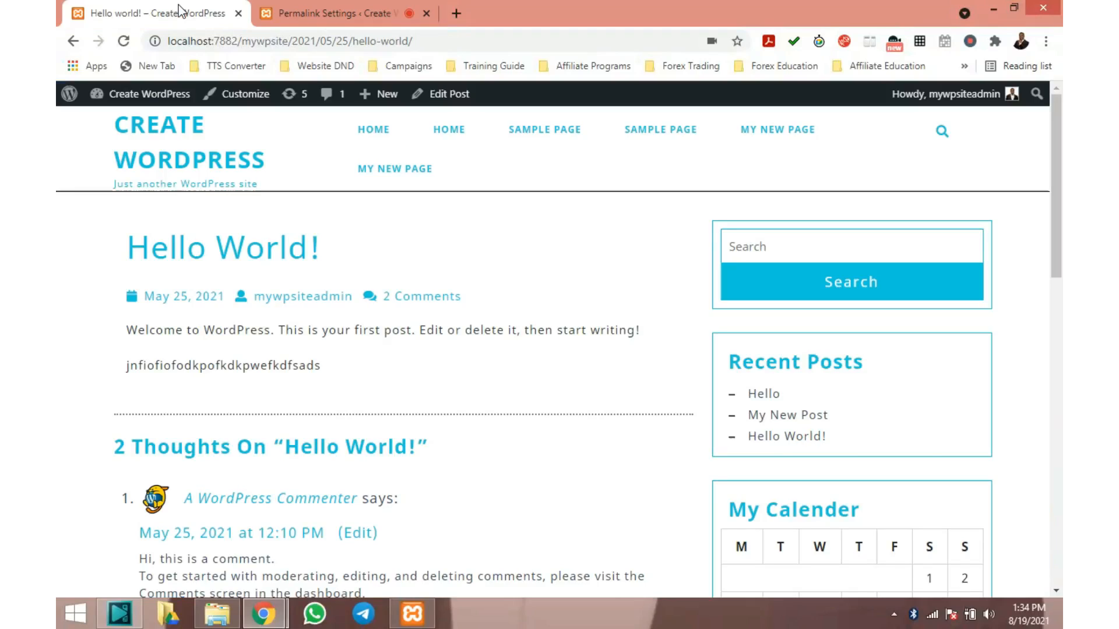
{"action": "left_click", "coordinate": [330, 13]}
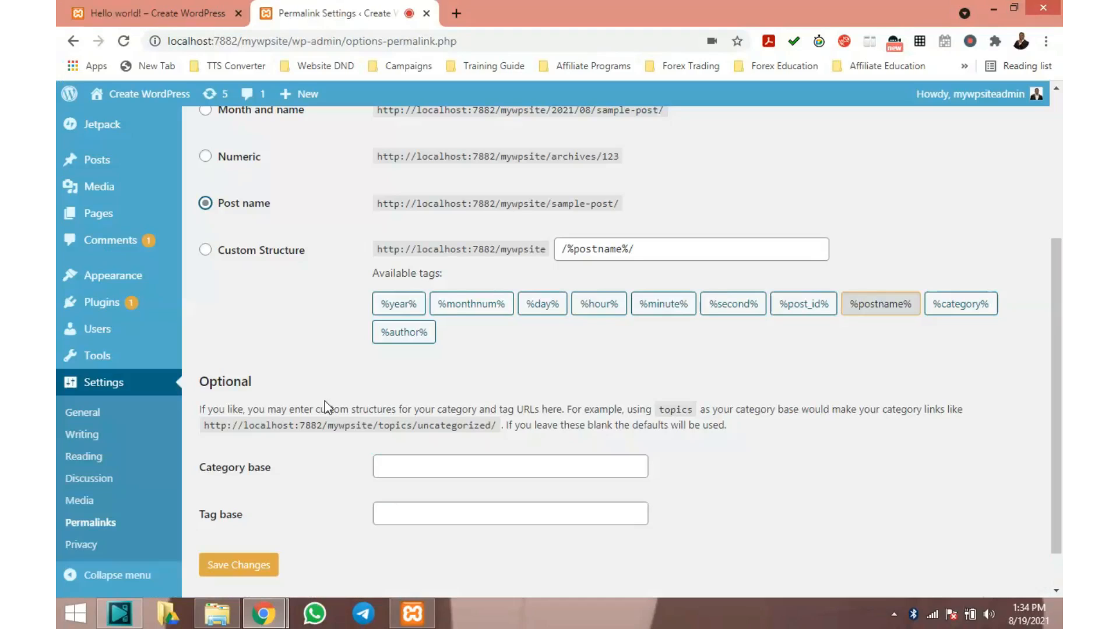
{"action": "left_click", "coordinate": [252, 566]}
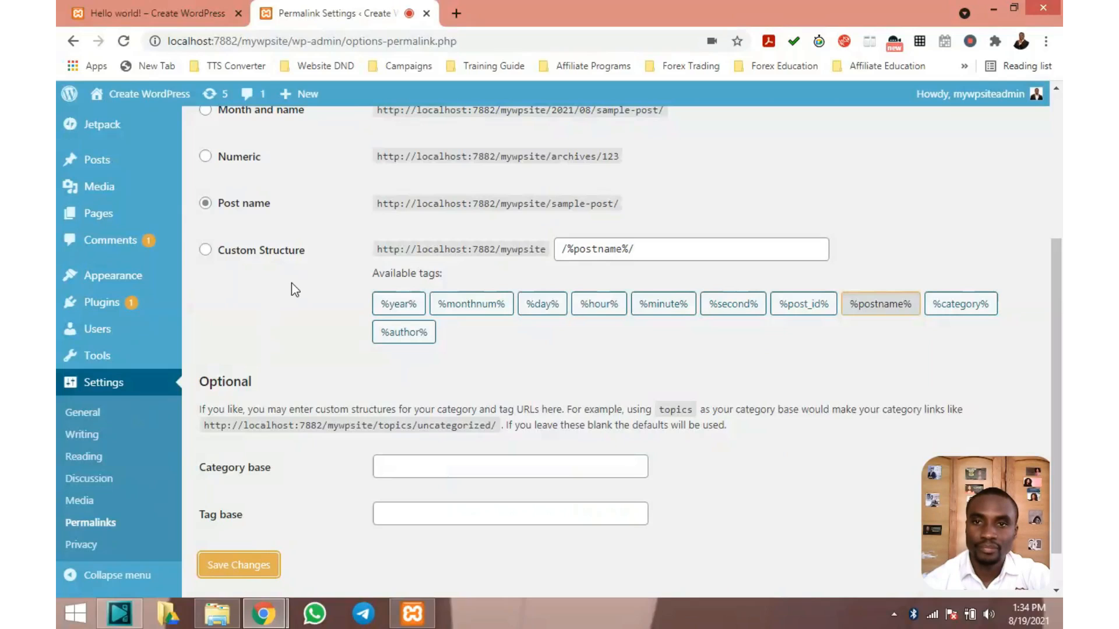
{"action": "scroll", "coordinate": [347, 186], "scroll_direction": "up", "scroll_amount": 2}
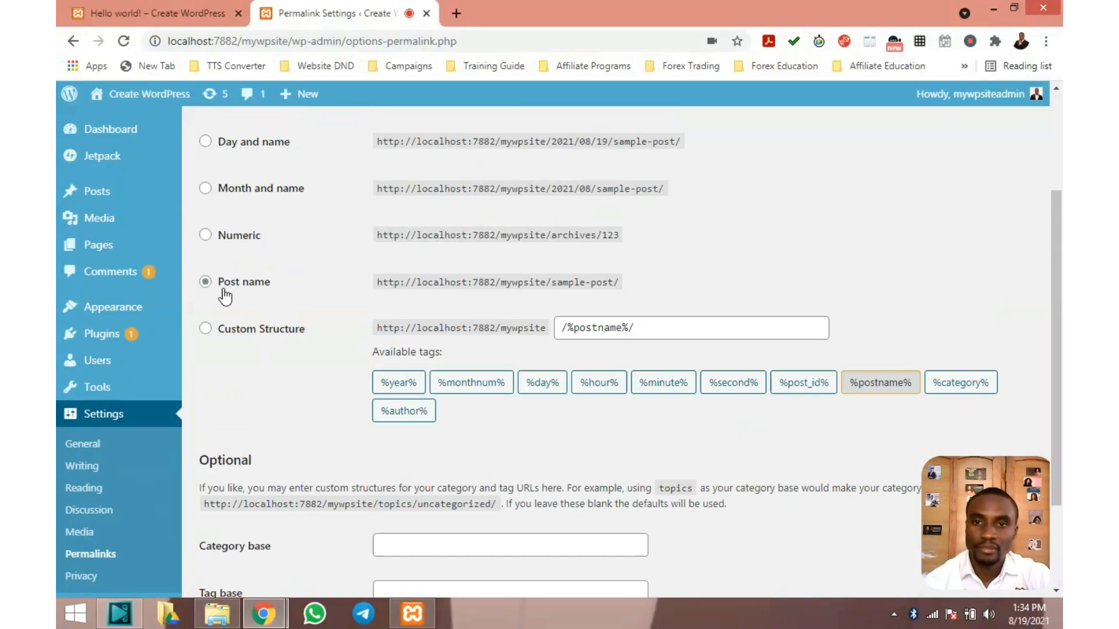
{"action": "scroll", "coordinate": [318, 277], "scroll_direction": "down", "scroll_amount": 3}
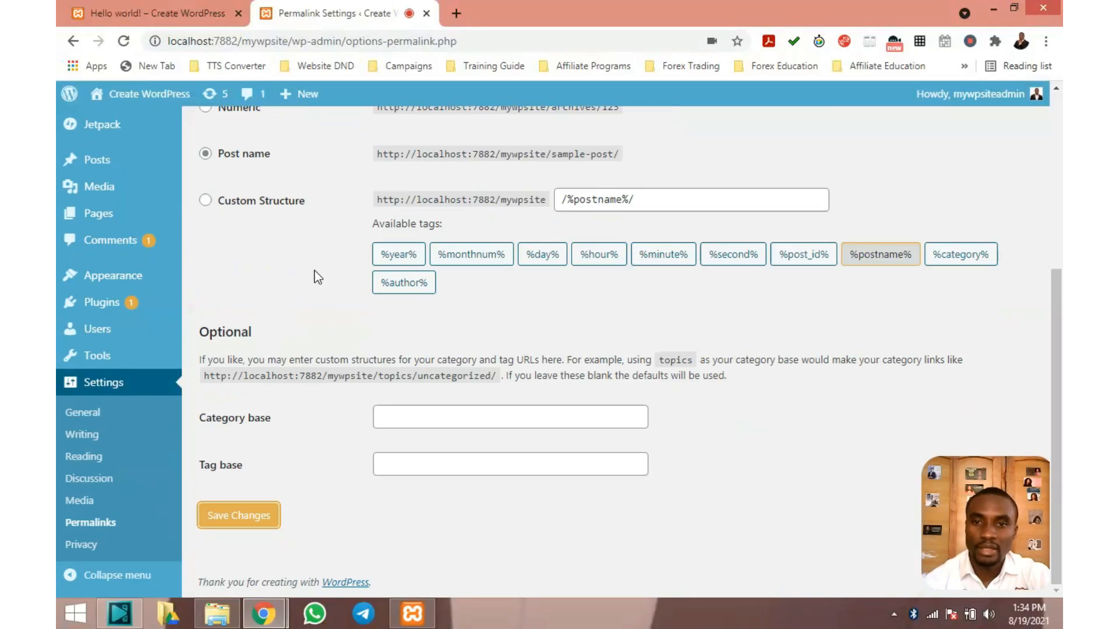
{"action": "left_click", "coordinate": [247, 517]}
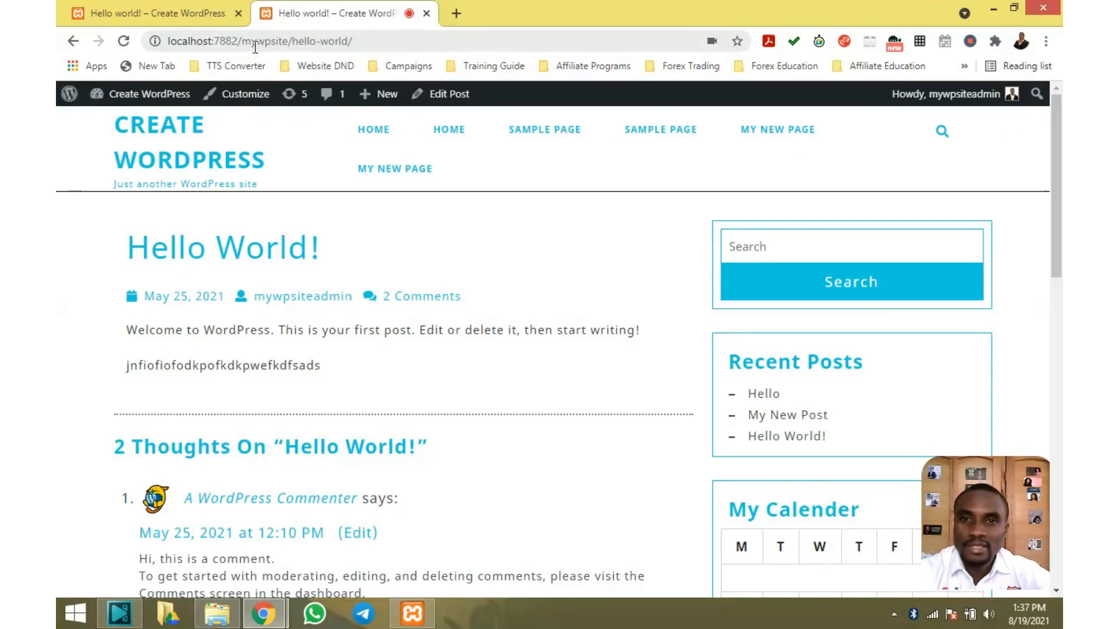
Go from the Hello World post back to the admin Dashboard via the site-name menu
{"action": "mouse_move", "coordinate": [153, 105]}
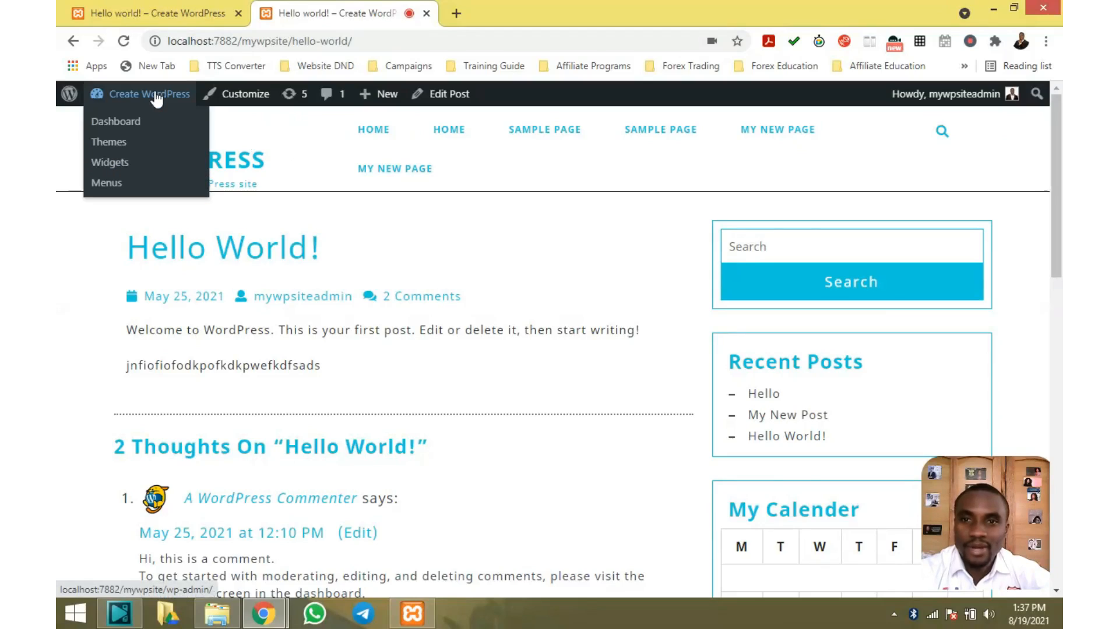
{"action": "left_click", "coordinate": [123, 124]}
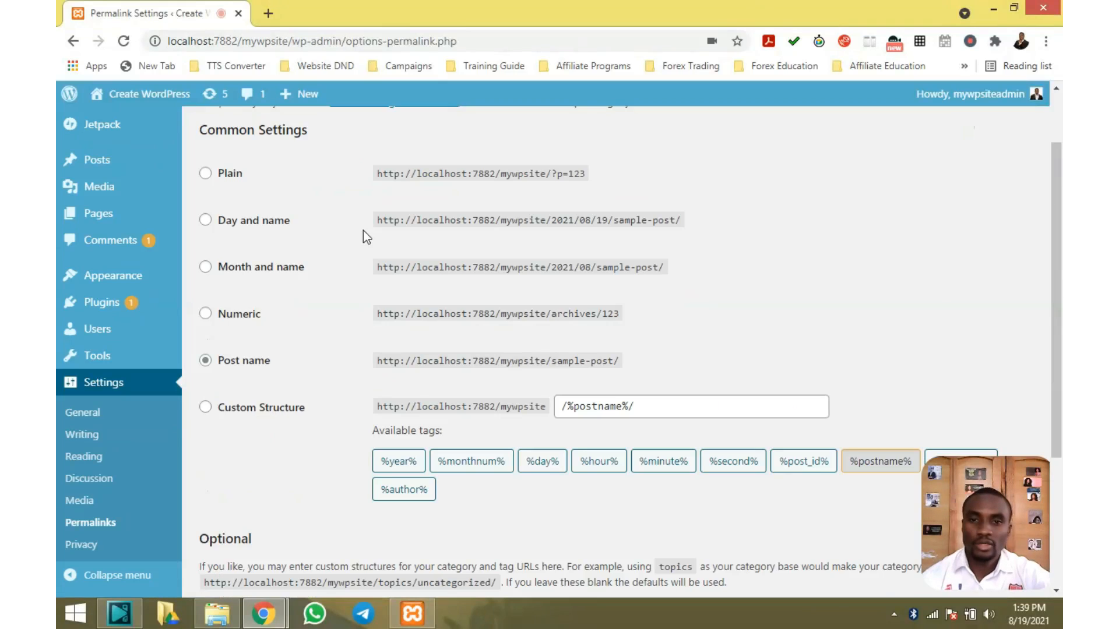
{"action": "scroll", "coordinate": [362, 229], "scroll_direction": "down", "scroll_amount": 3}
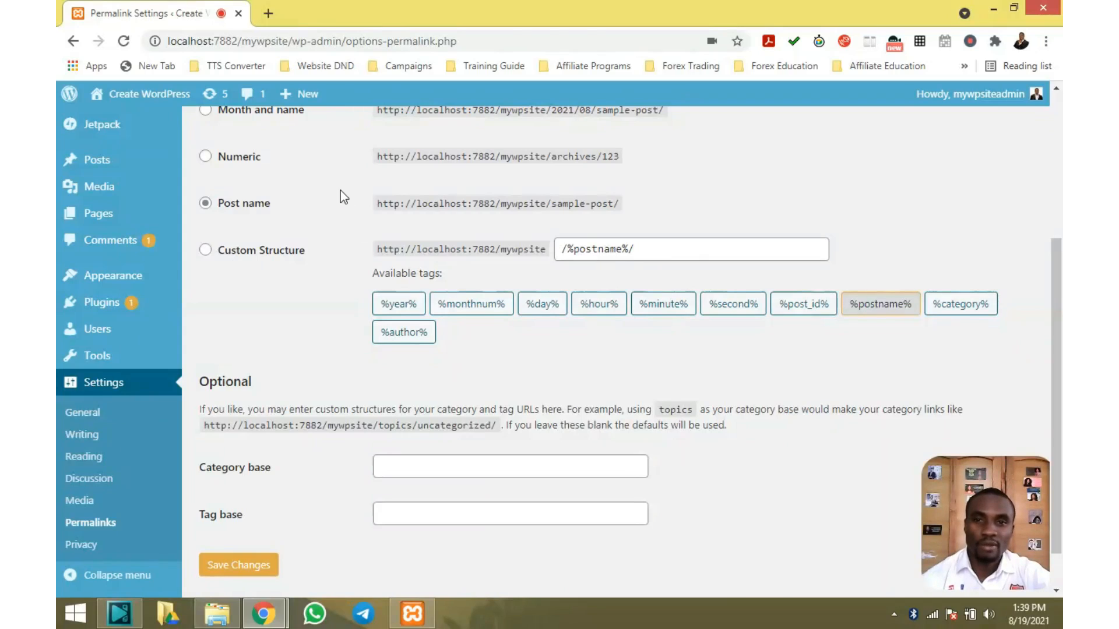
Review the Post name permalink options, then go to Settings > Privacy
{"action": "scroll", "coordinate": [341, 190], "scroll_direction": "up", "scroll_amount": 4}
{"action": "scroll", "coordinate": [301, 245], "scroll_direction": "down", "scroll_amount": 3}
{"action": "scroll", "coordinate": [276, 161], "scroll_direction": "down", "scroll_amount": 2}
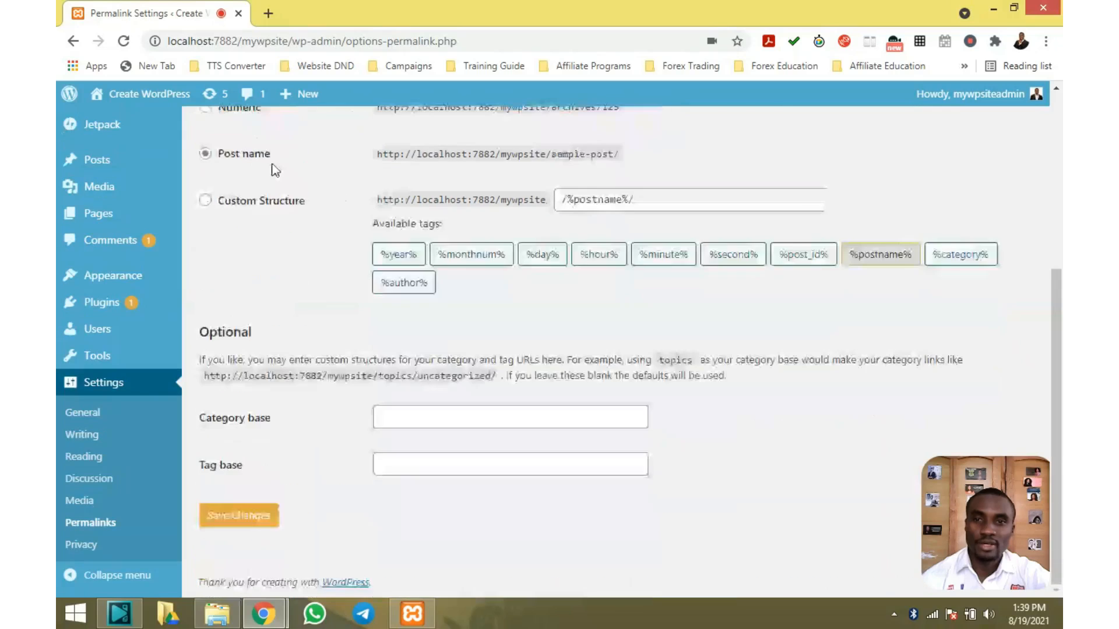
{"action": "scroll", "coordinate": [271, 170], "scroll_direction": "up", "scroll_amount": 4}
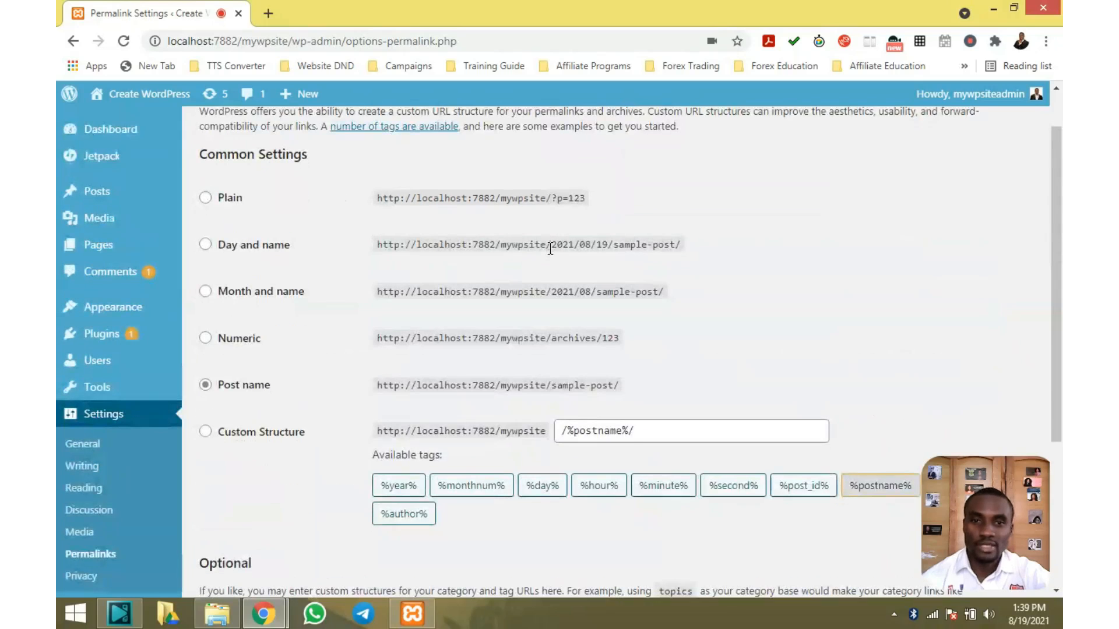
{"action": "scroll", "coordinate": [588, 239], "scroll_direction": "down", "scroll_amount": 4}
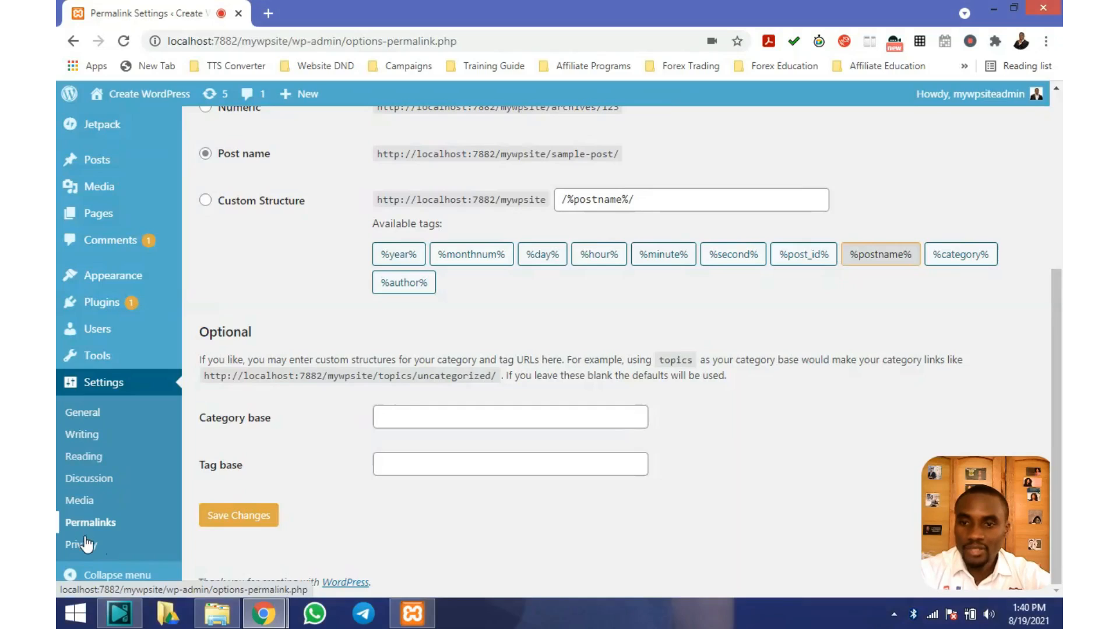
{"action": "left_click", "coordinate": [86, 544]}
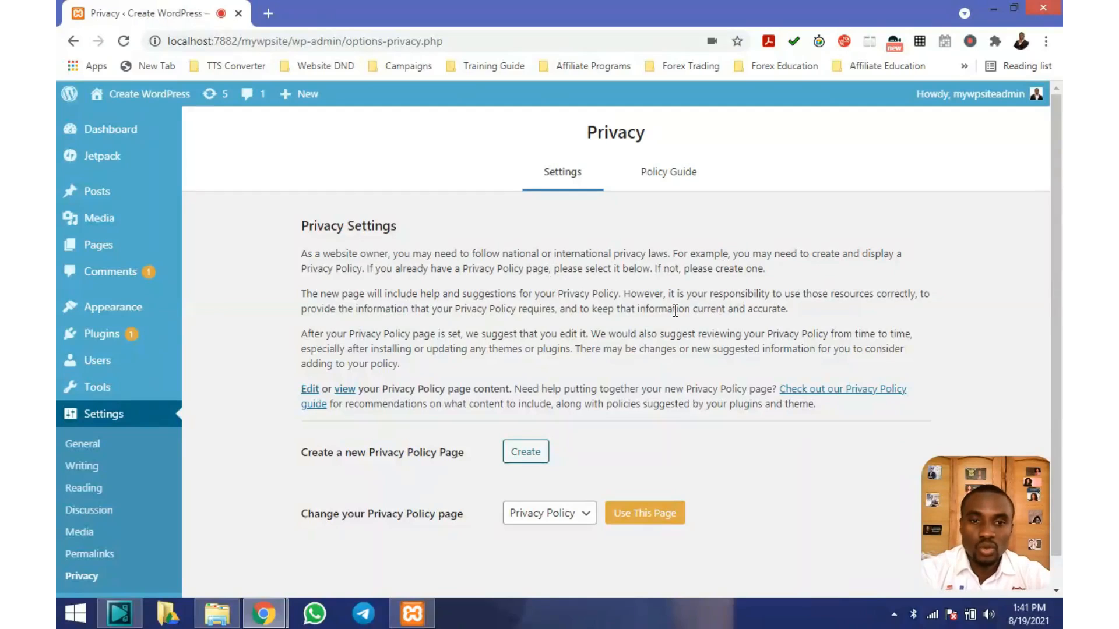
Open the privacy policy page dropdown and keep 'Privacy Policy' selected
{"action": "scroll", "coordinate": [675, 312], "scroll_direction": "down", "scroll_amount": 1}
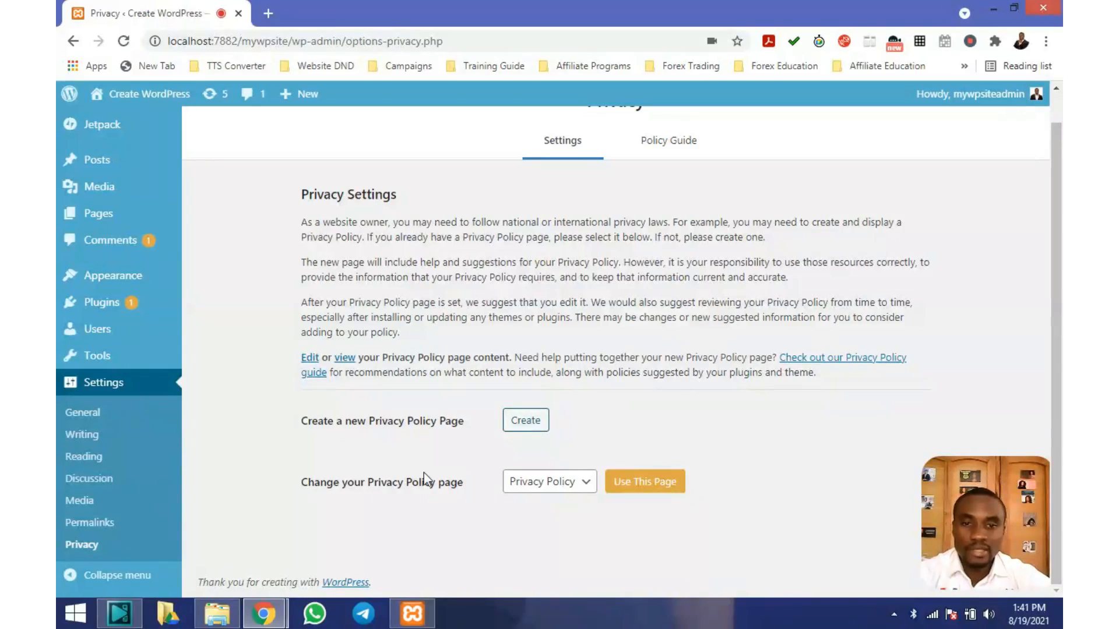
{"action": "left_click", "coordinate": [578, 487]}
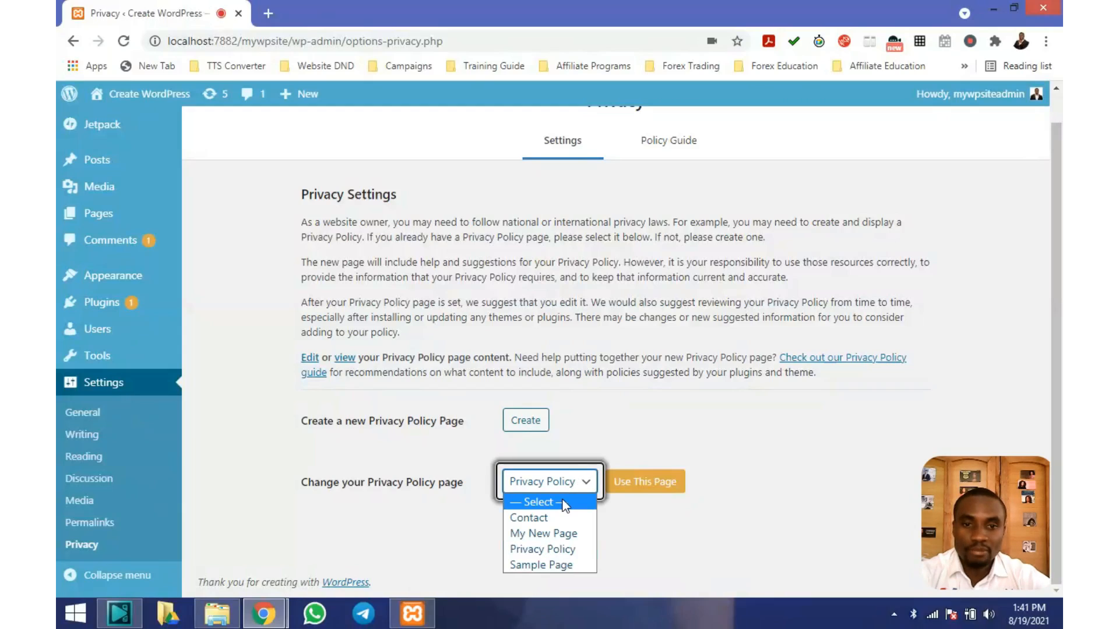
{"action": "left_click", "coordinate": [588, 485]}
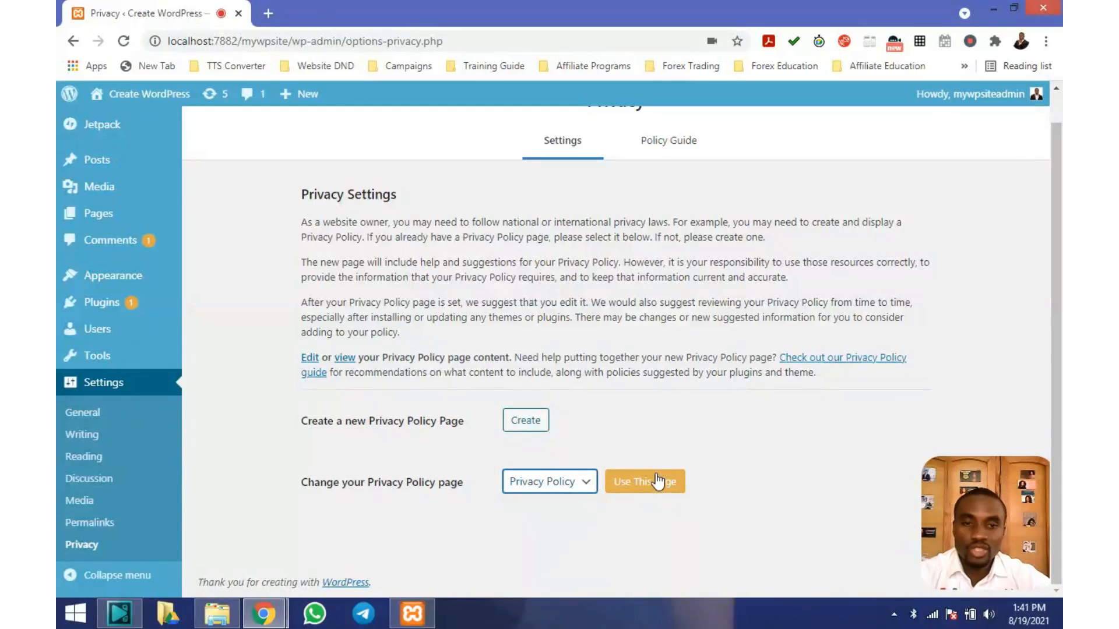
{"action": "scroll", "coordinate": [660, 461], "scroll_direction": "up", "scroll_amount": 1}
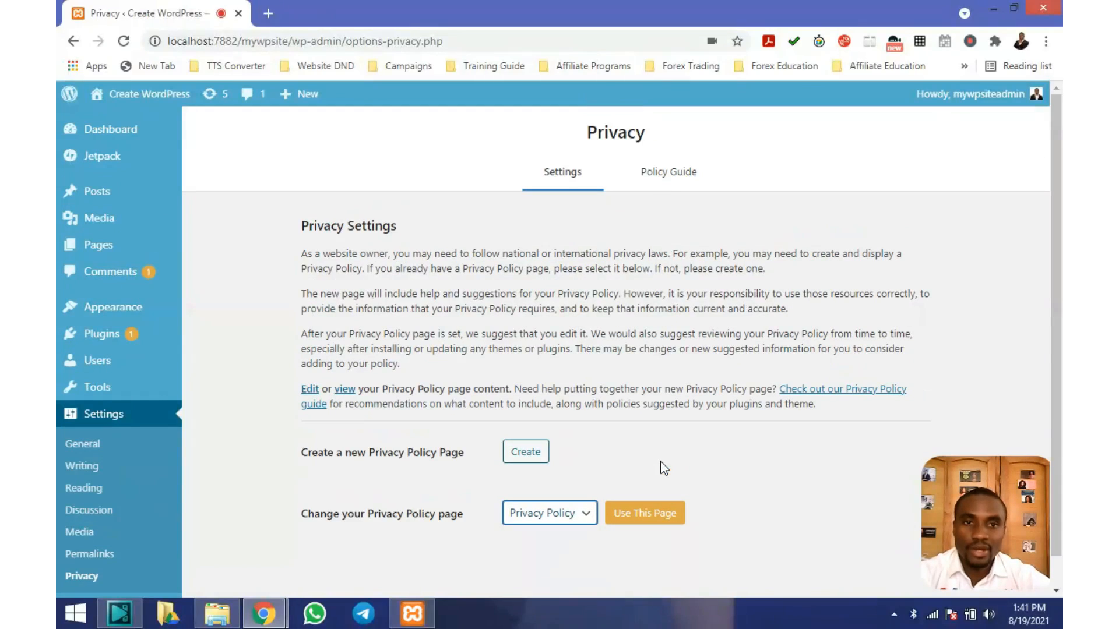
Switch to the Policy Guide tab and expand the guide to read sections like Contact information
{"action": "left_click", "coordinate": [678, 174]}
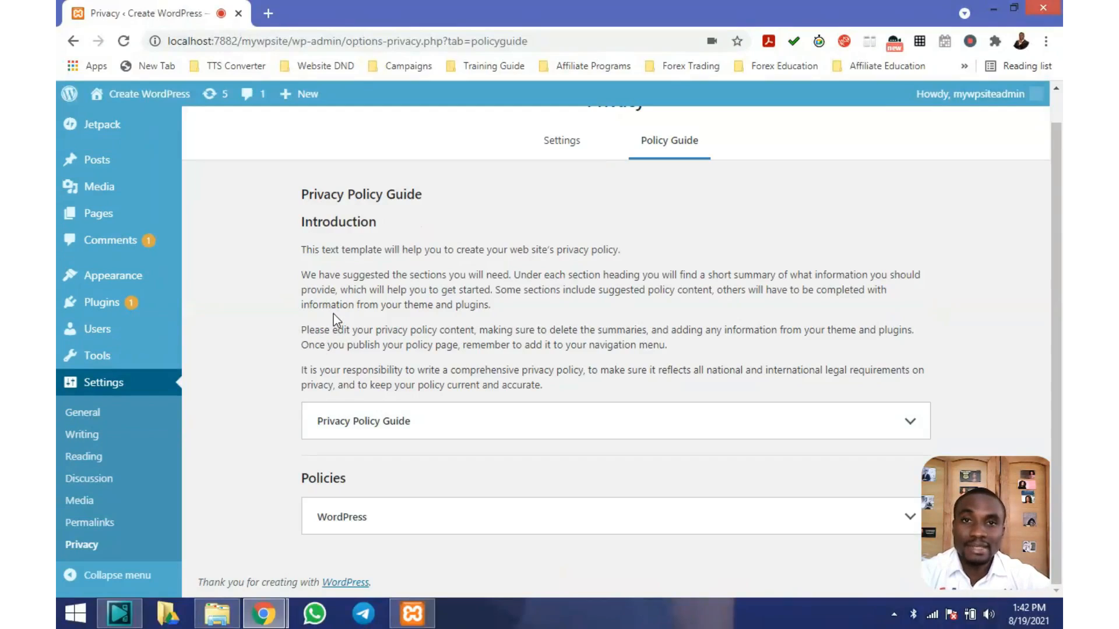
{"action": "scroll", "coordinate": [334, 313], "scroll_direction": "up", "scroll_amount": 1}
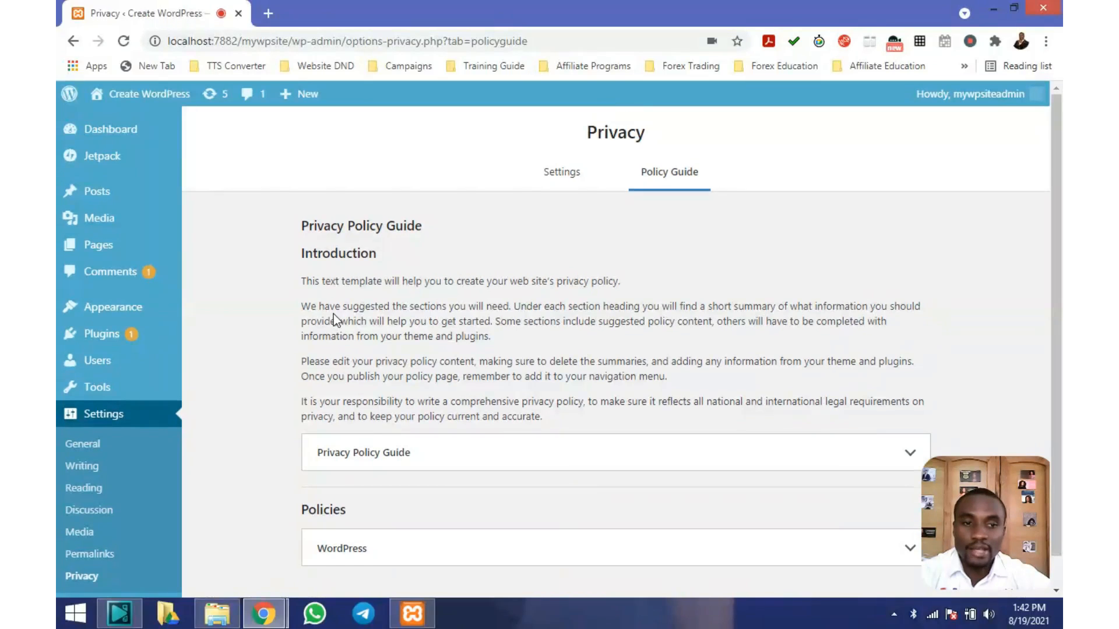
{"action": "scroll", "coordinate": [333, 314], "scroll_direction": "down", "scroll_amount": 1}
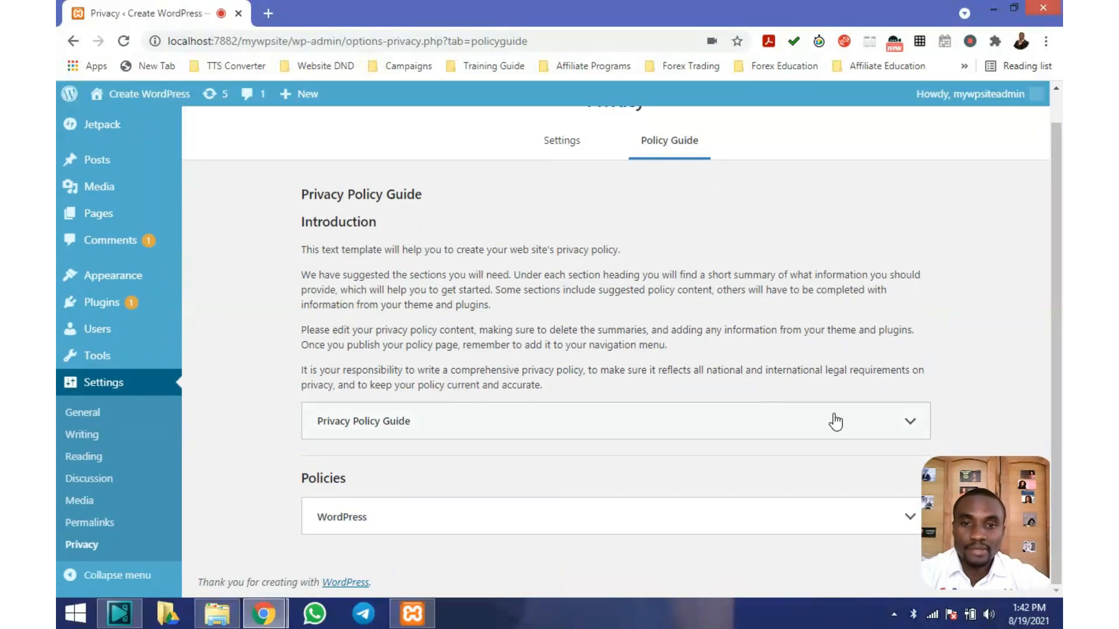
{"action": "left_click", "coordinate": [907, 423]}
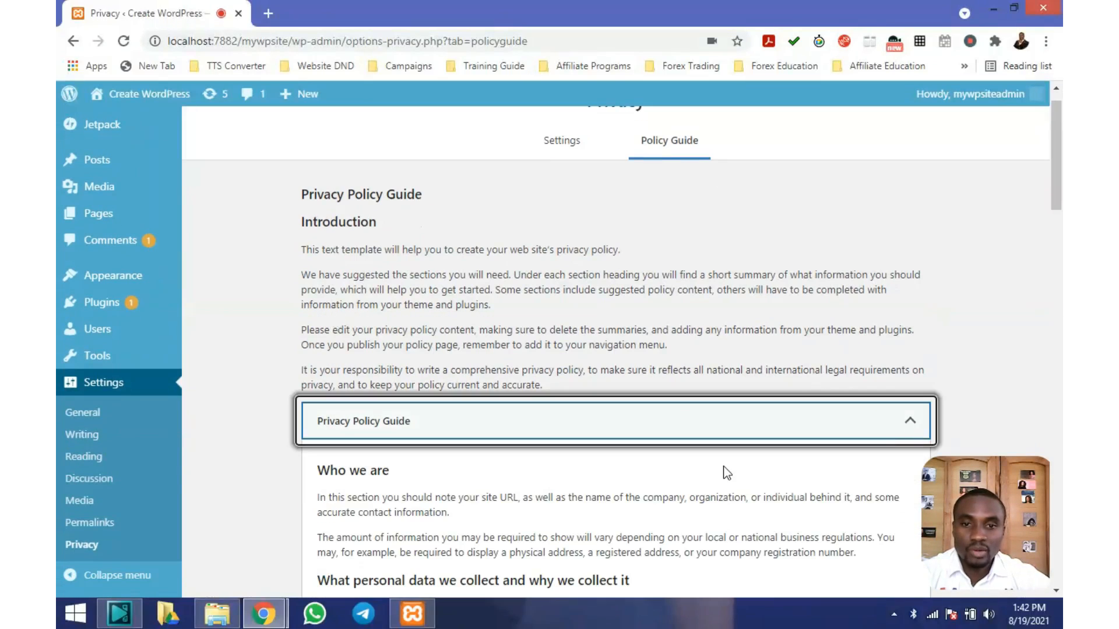
{"action": "scroll", "coordinate": [723, 473], "scroll_direction": "down", "scroll_amount": 1}
{"action": "scroll", "coordinate": [583, 443], "scroll_direction": "down", "scroll_amount": 2}
{"action": "scroll", "coordinate": [509, 350], "scroll_direction": "down", "scroll_amount": 4}
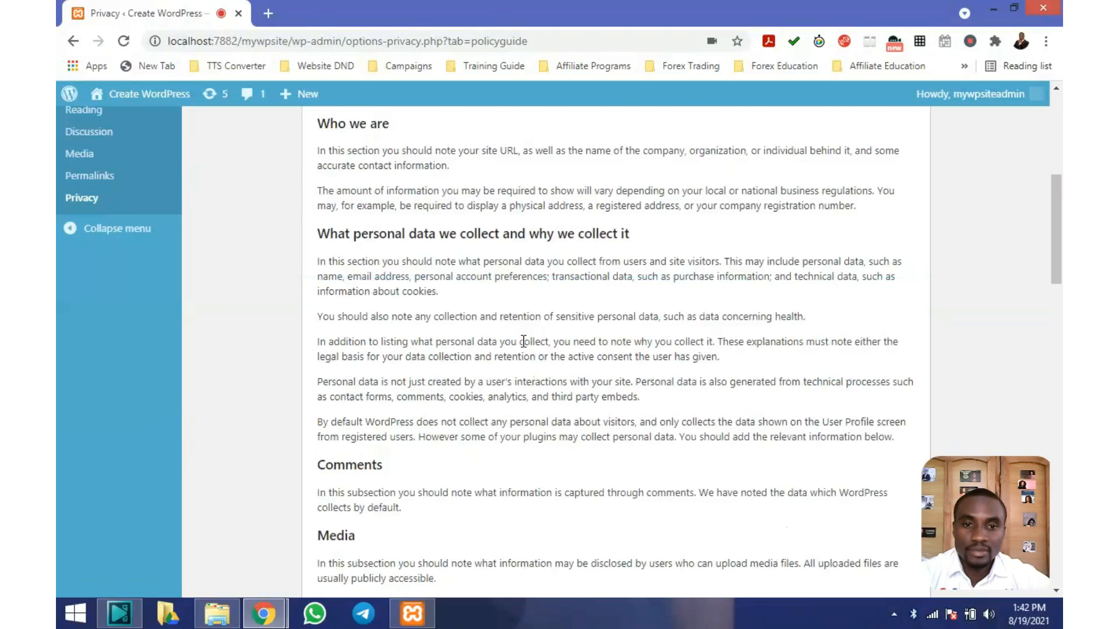
{"action": "scroll", "coordinate": [516, 345], "scroll_direction": "down", "scroll_amount": 8}
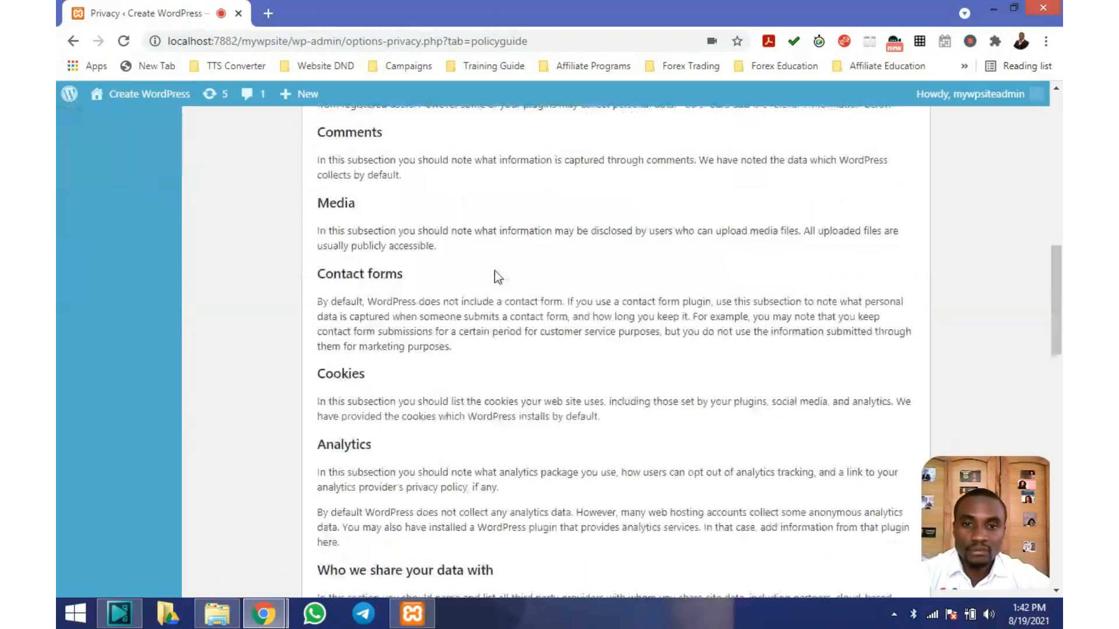
{"action": "scroll", "coordinate": [495, 274], "scroll_direction": "down", "scroll_amount": 16}
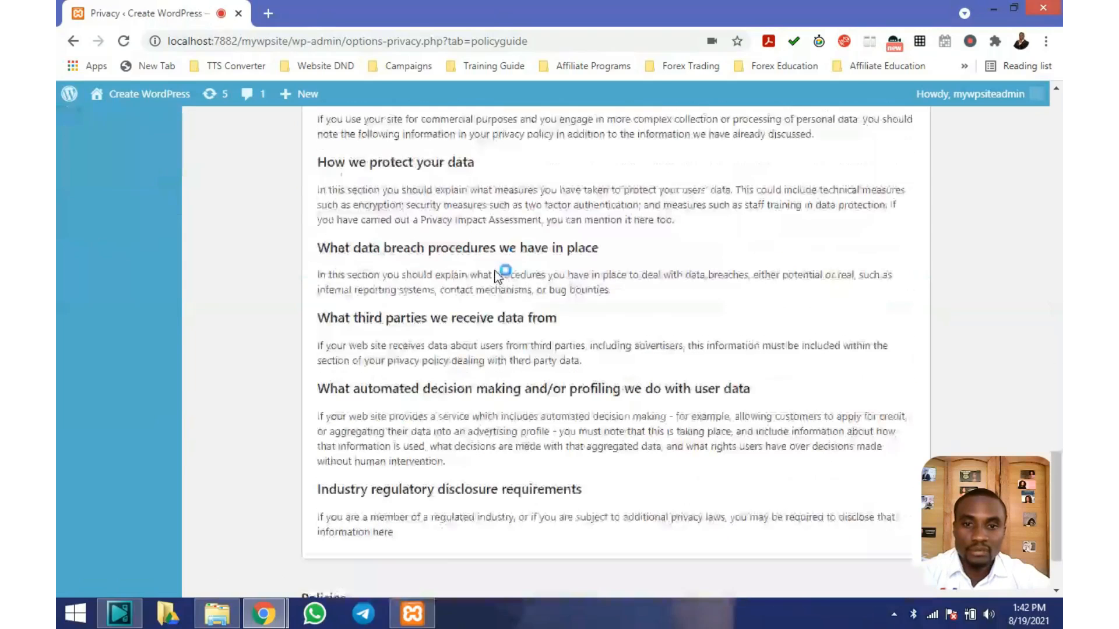
{"action": "scroll", "coordinate": [496, 270], "scroll_direction": "up", "scroll_amount": 7}
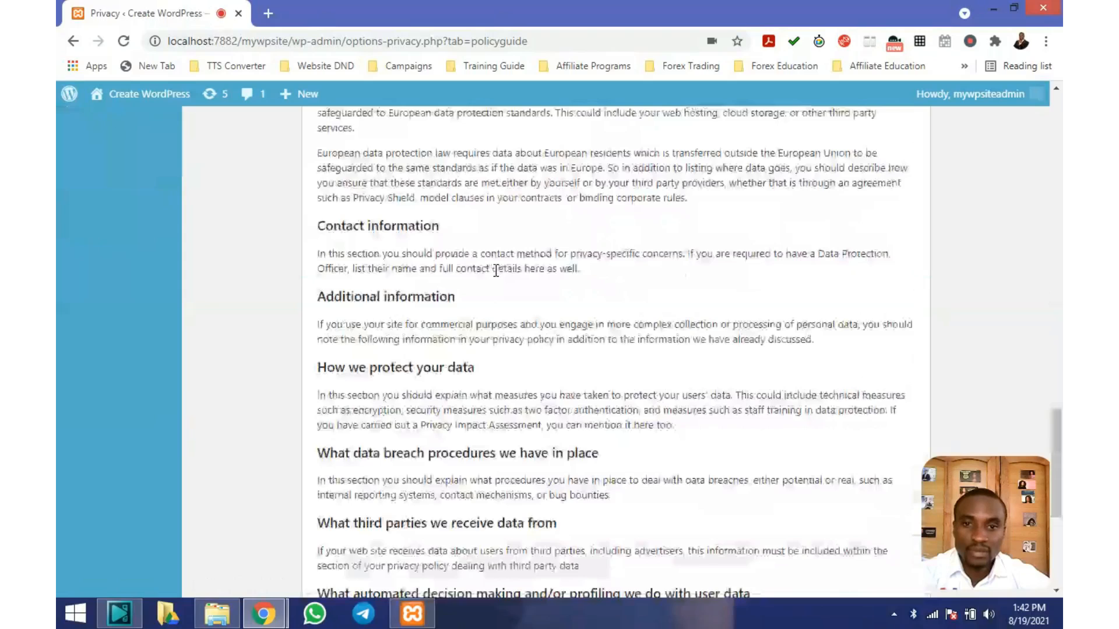
{"action": "scroll", "coordinate": [495, 270], "scroll_direction": "down", "scroll_amount": 7}
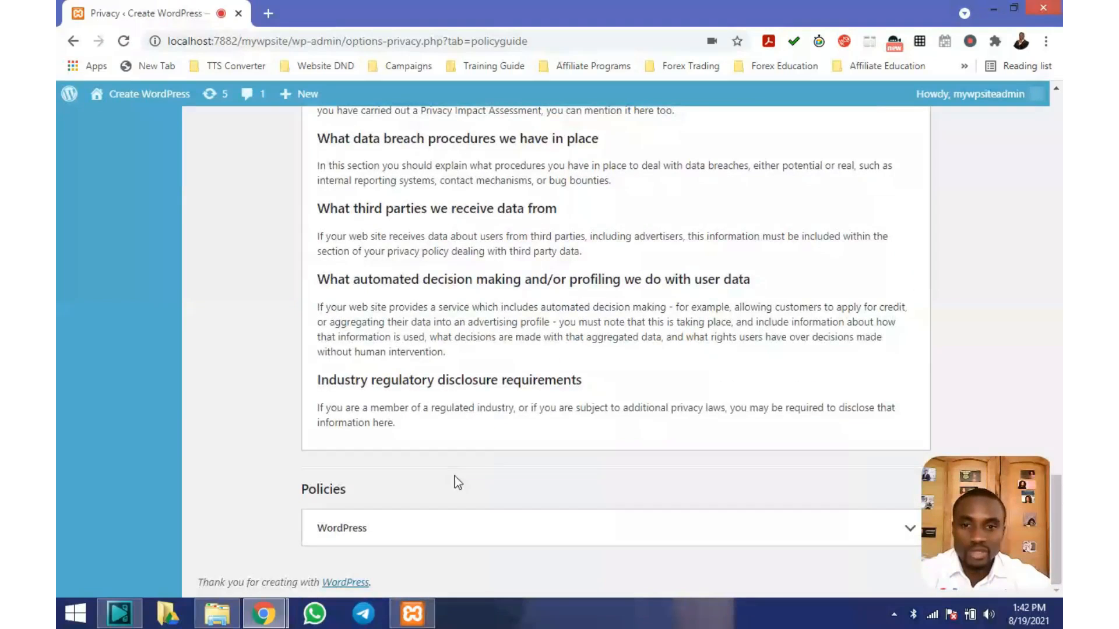
Expand the suggested WordPress policy text, read through it, and collapse it again
{"action": "left_click", "coordinate": [905, 530]}
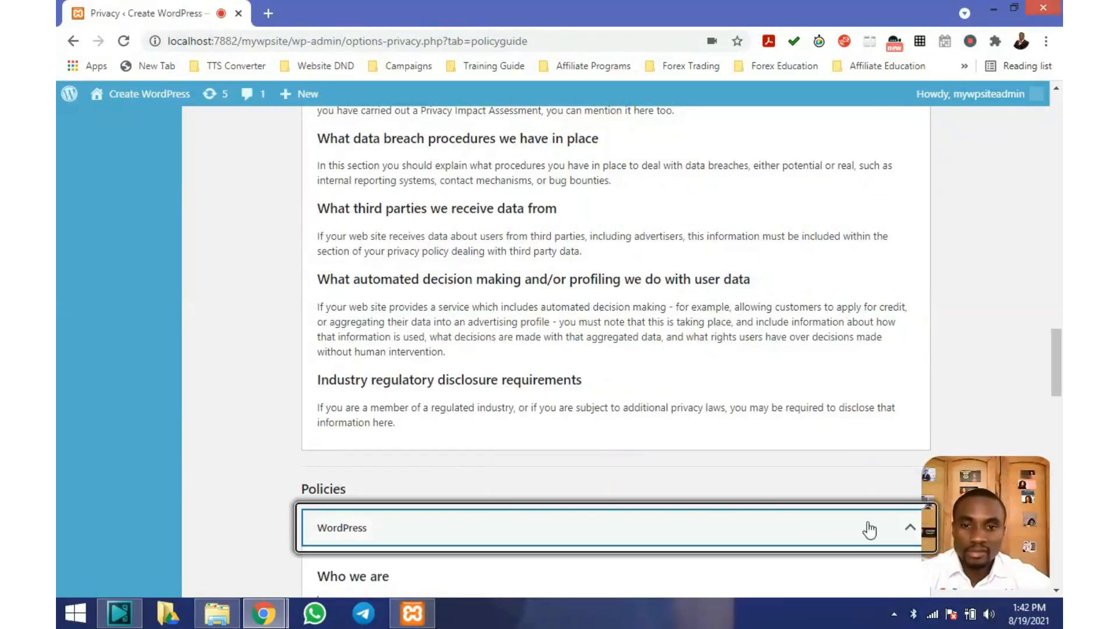
{"action": "scroll", "coordinate": [752, 517], "scroll_direction": "down", "scroll_amount": 15}
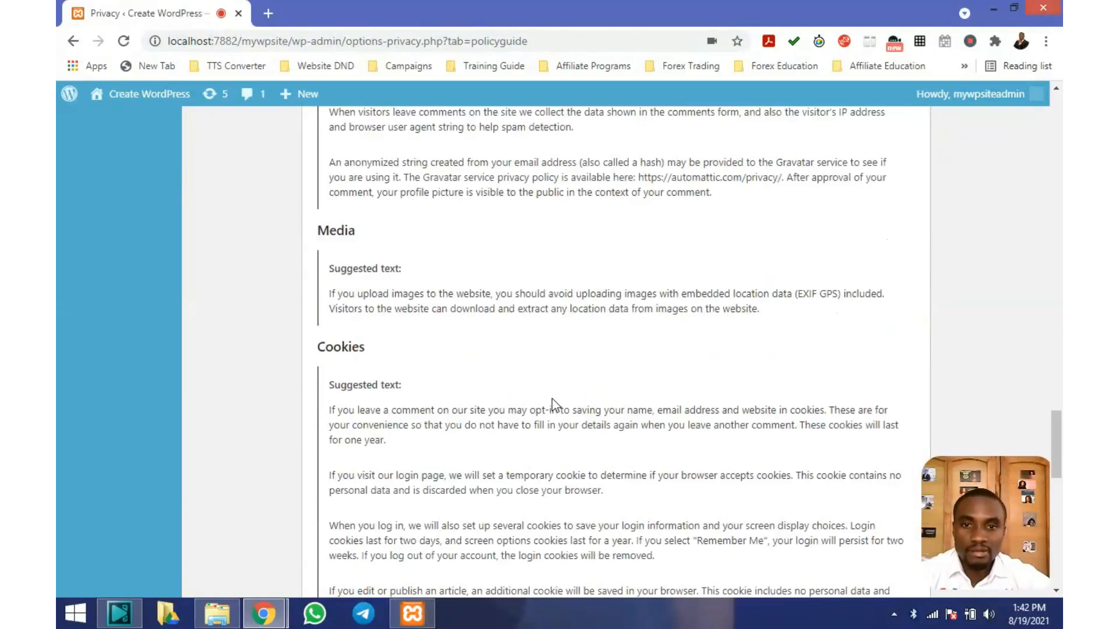
{"action": "scroll", "coordinate": [551, 402], "scroll_direction": "down", "scroll_amount": 7}
{"action": "scroll", "coordinate": [552, 402], "scroll_direction": "up", "scroll_amount": 6}
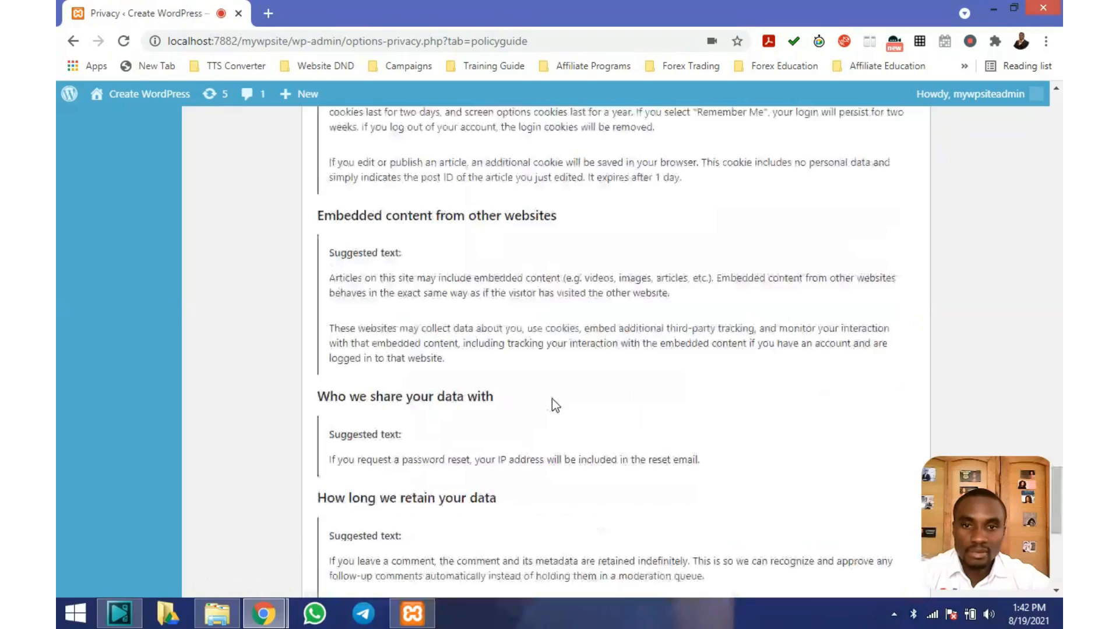
{"action": "scroll", "coordinate": [552, 400], "scroll_direction": "up", "scroll_amount": 16}
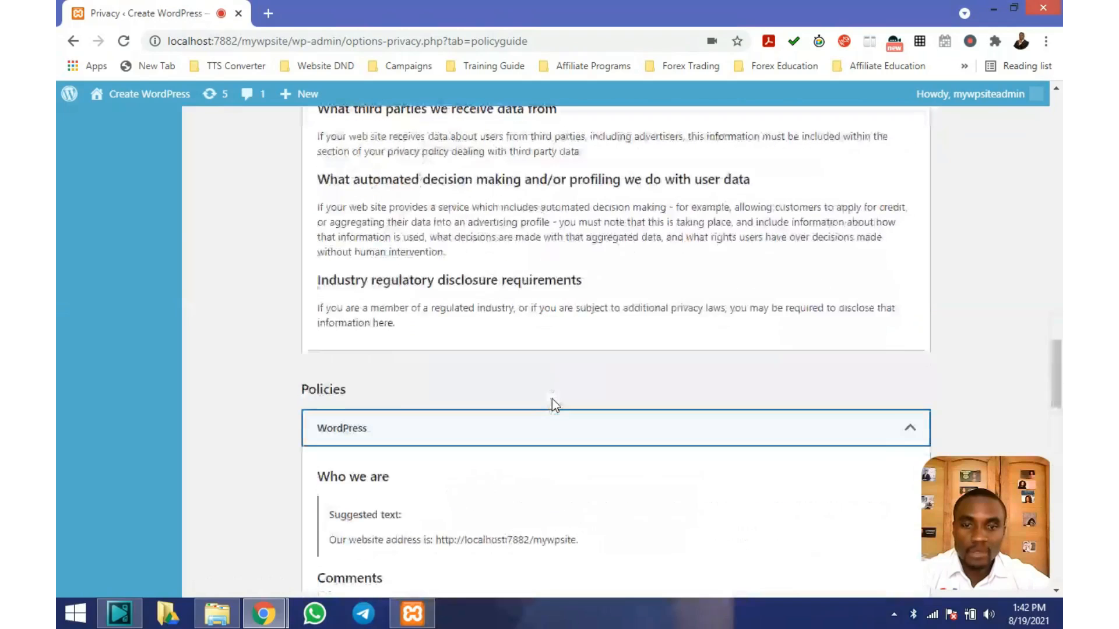
{"action": "left_click", "coordinate": [904, 431]}
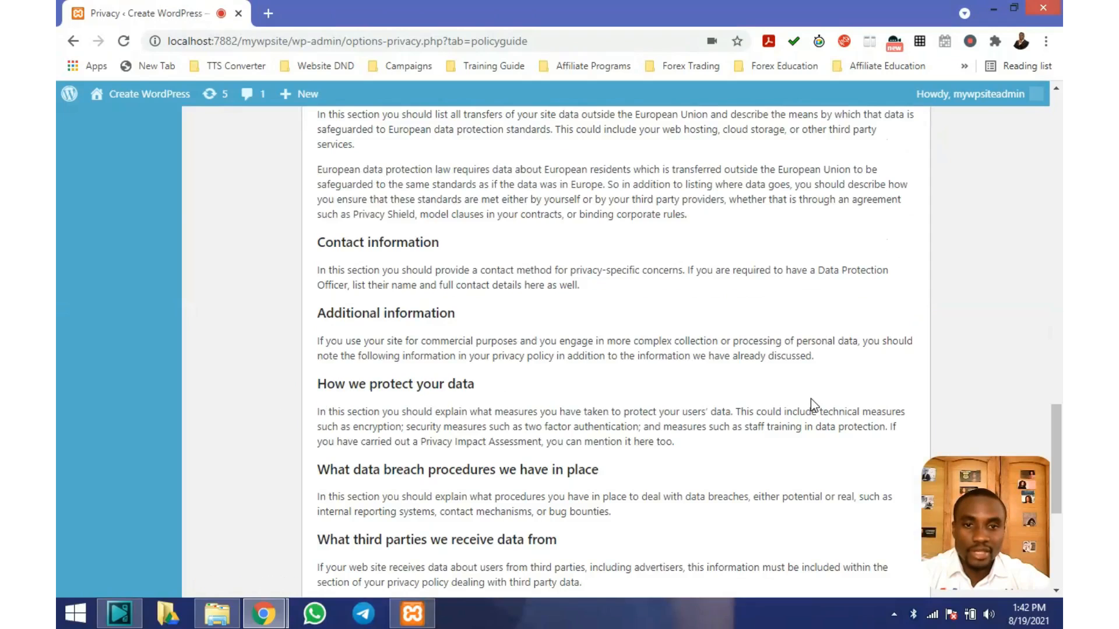
Collapse the Privacy Policy Guide section and return to the Dashboard
{"action": "scroll", "coordinate": [814, 404], "scroll_direction": "up", "scroll_amount": 15}
{"action": "scroll", "coordinate": [813, 398], "scroll_direction": "up", "scroll_amount": 5}
{"action": "scroll", "coordinate": [860, 303], "scroll_direction": "down", "scroll_amount": 4}
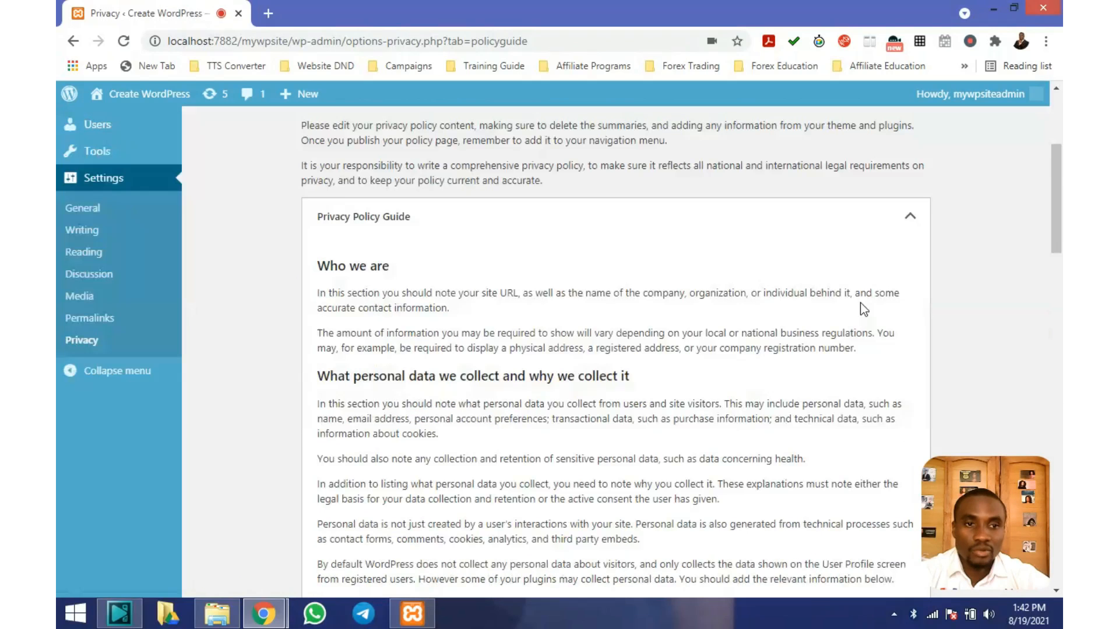
{"action": "left_click", "coordinate": [907, 217]}
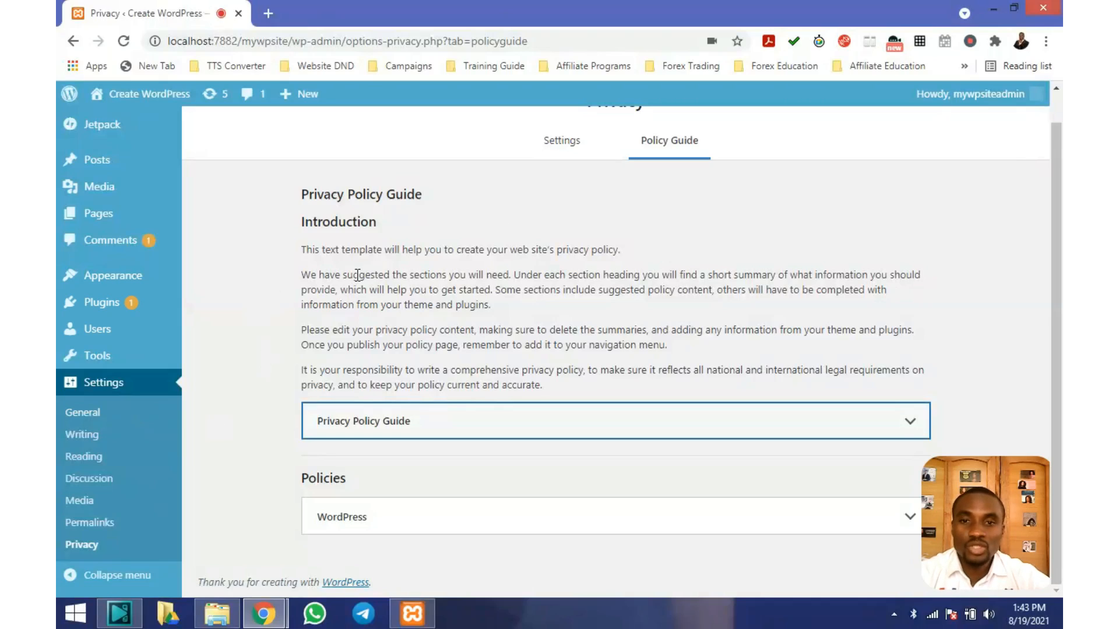
{"action": "scroll", "coordinate": [347, 260], "scroll_direction": "up", "scroll_amount": 1}
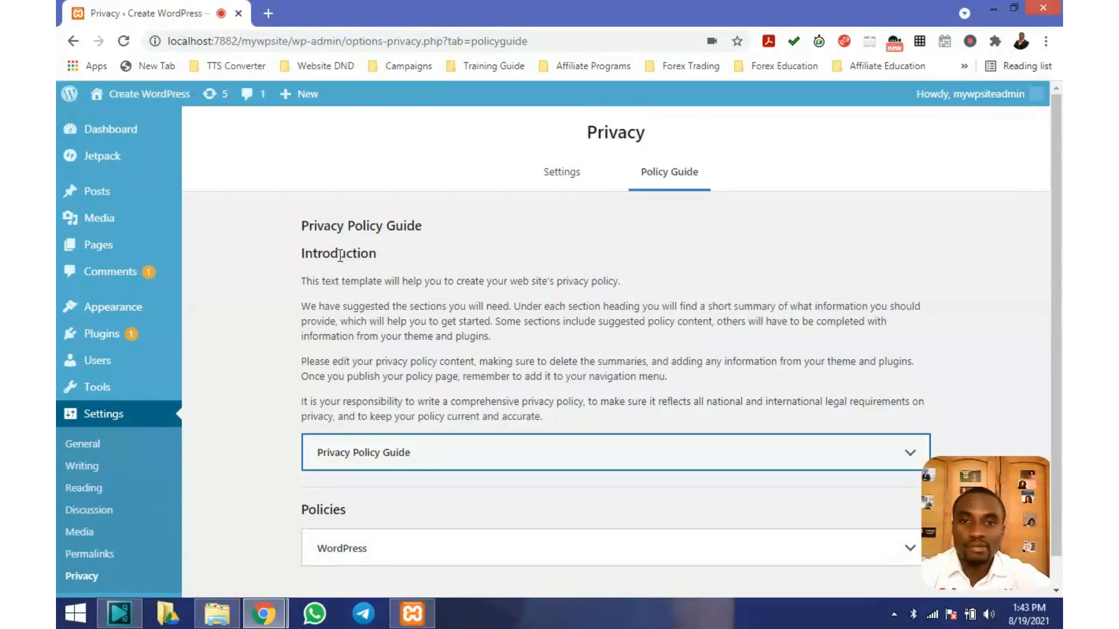
{"action": "left_click", "coordinate": [113, 129]}
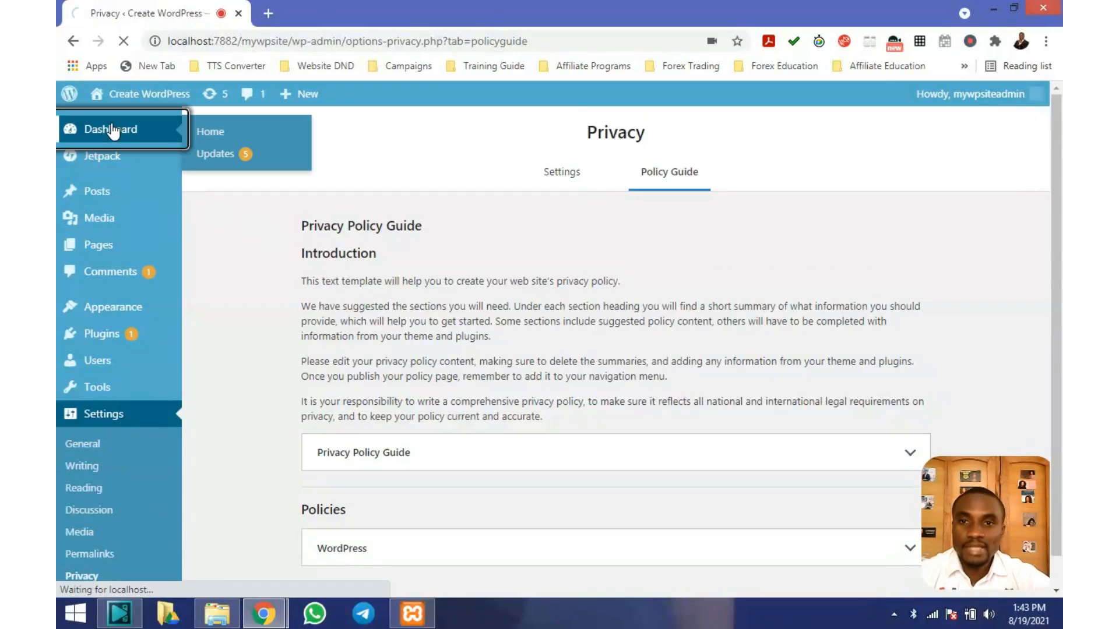